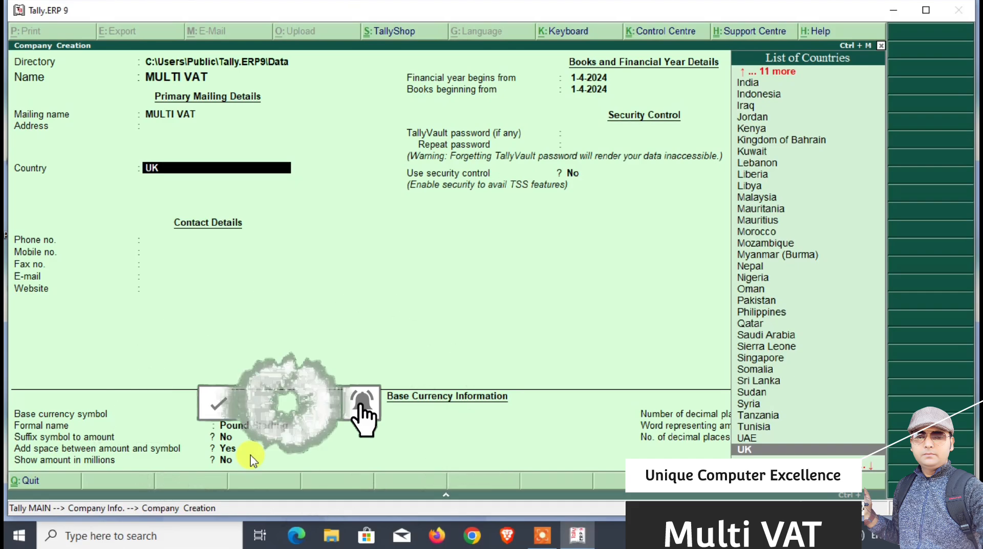
- Set the MULTI VAT company's country to India and its state to West Bengal, and save the company
{"action": "type", "text": "IND"}
{"action": "key", "text": "Return"}
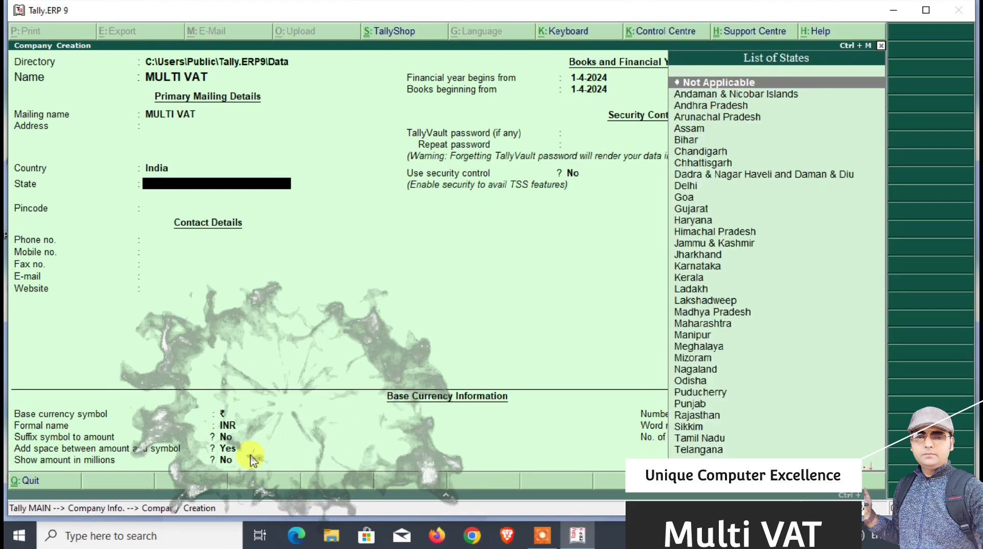
{"action": "type", "text": "w"}
{"action": "key", "text": "Return"}
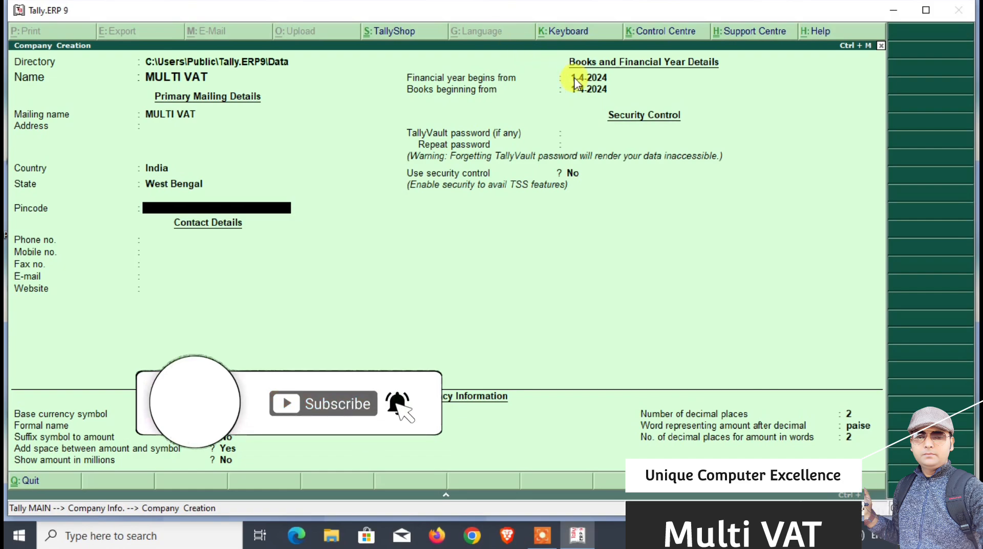
{"action": "key", "text": "Return"}
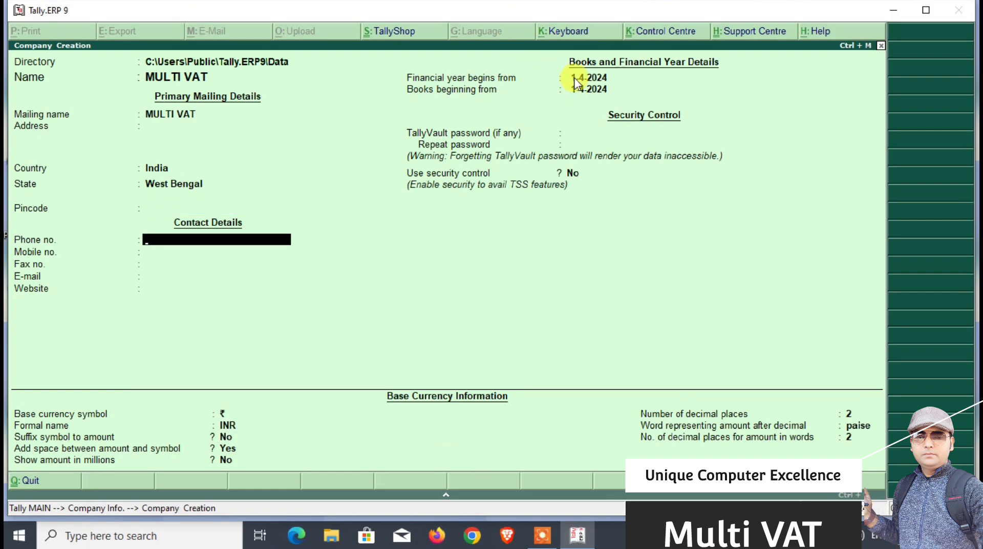
{"action": "key", "text": "ctrl+a"}
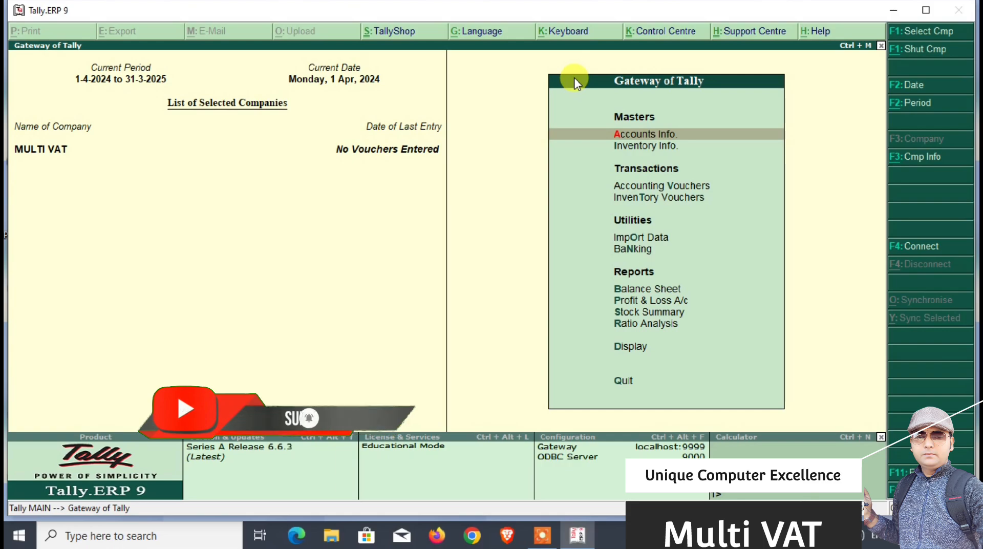
- Enable Value Added Tax (VAT) in the company's statutory and taxation features and choose to set its VAT details
{"action": "key", "text": "F11"}
{"action": "key", "text": "Down"}
{"action": "key", "text": "Down"}
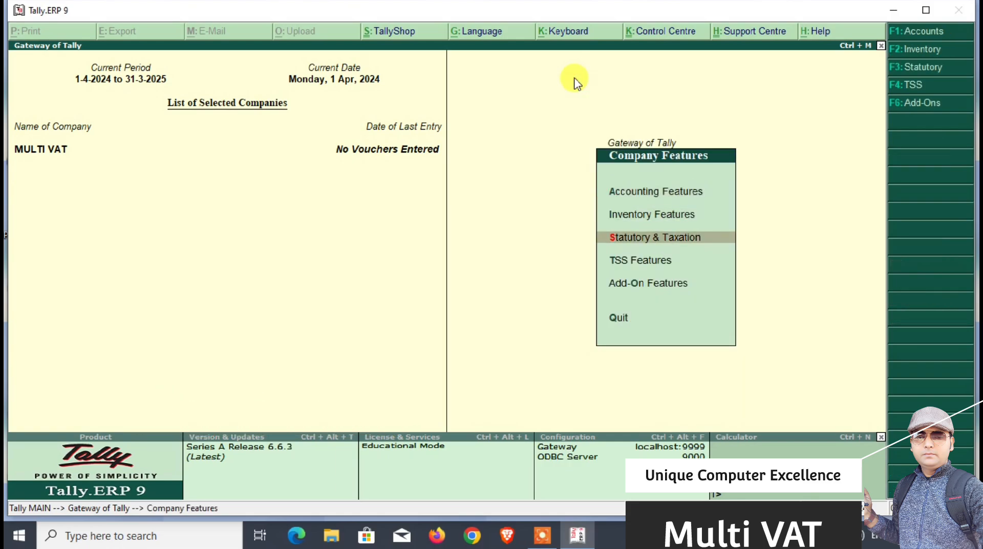
{"action": "key", "text": "Return"}
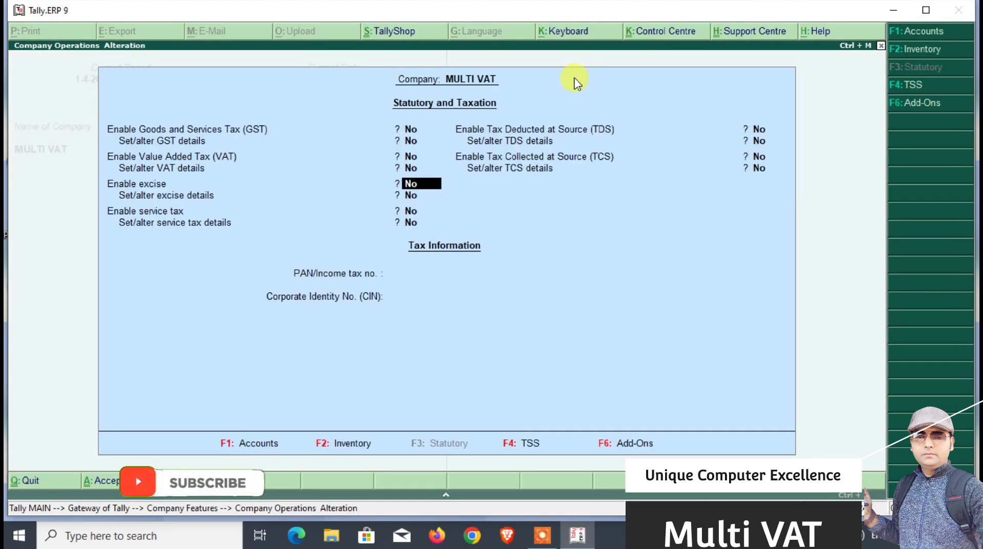
{"action": "key", "text": "Up"}
{"action": "key", "text": "Up"}
{"action": "key", "text": "y"}
{"action": "key", "text": "Return"}
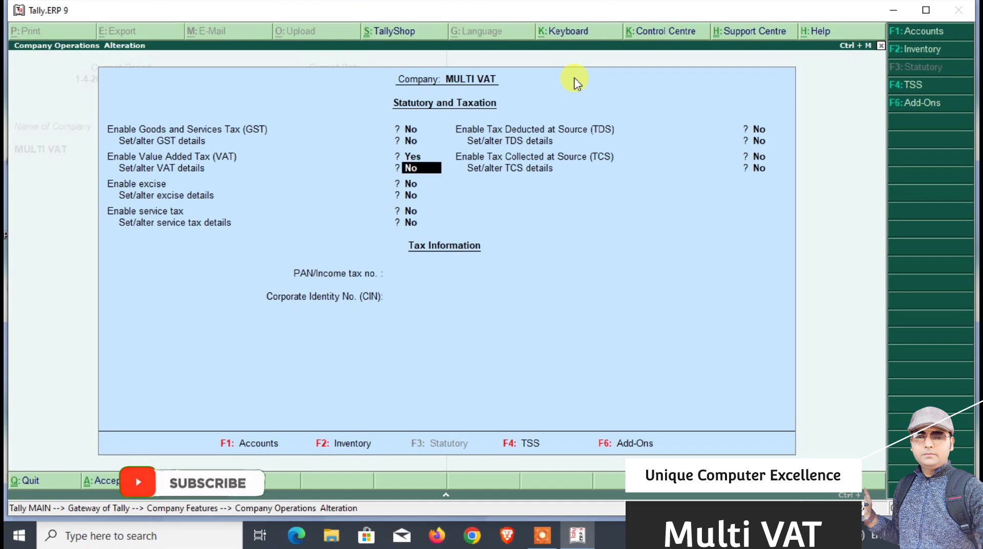
{"action": "type", "text": "y"}
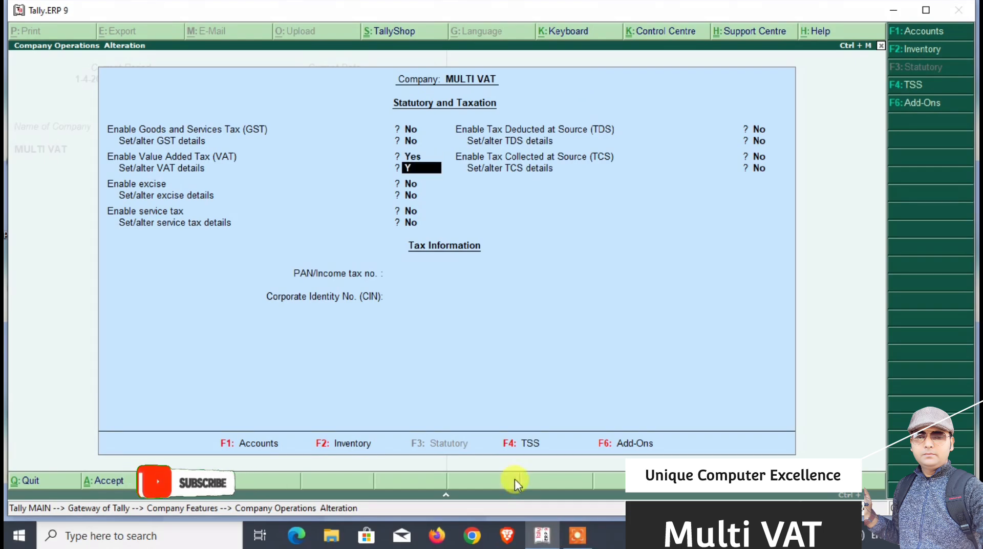
{"action": "key", "text": "Return"}
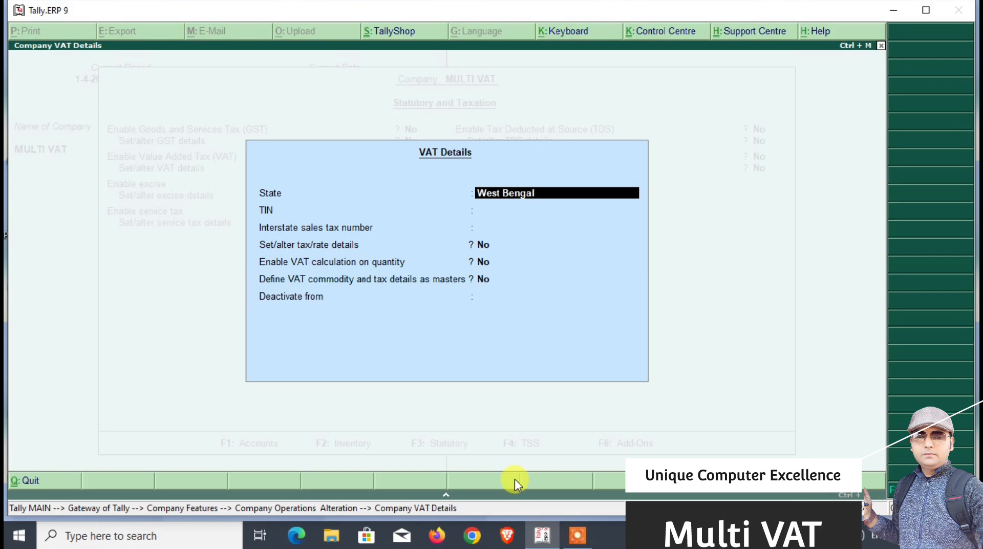
- Accept the company VAT details for West Bengal without TIN or interstate sales tax number, and save the statutory features
{"action": "key", "text": "Return"}
{"action": "key", "text": "Return"}
{"action": "key", "text": "Return"}
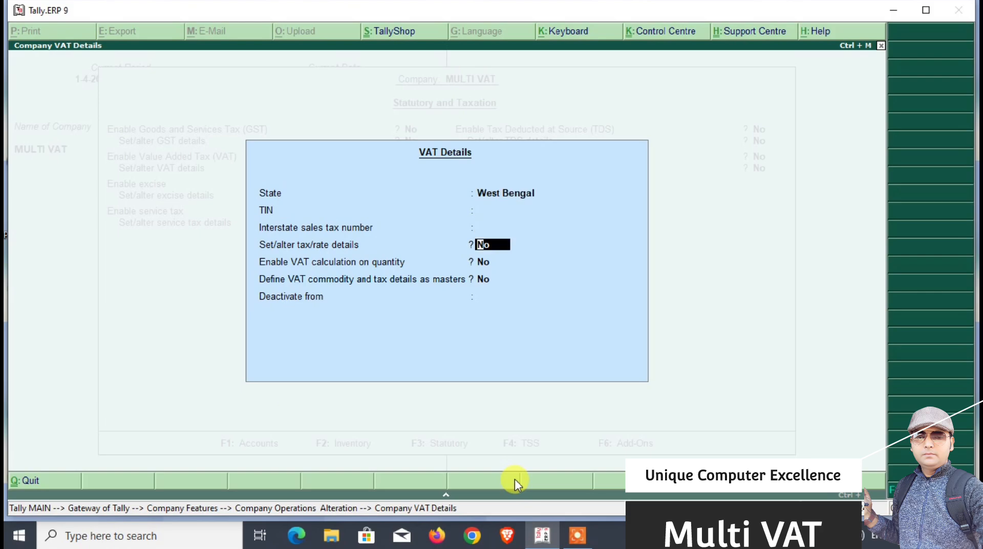
{"action": "key", "text": "ctrl+a"}
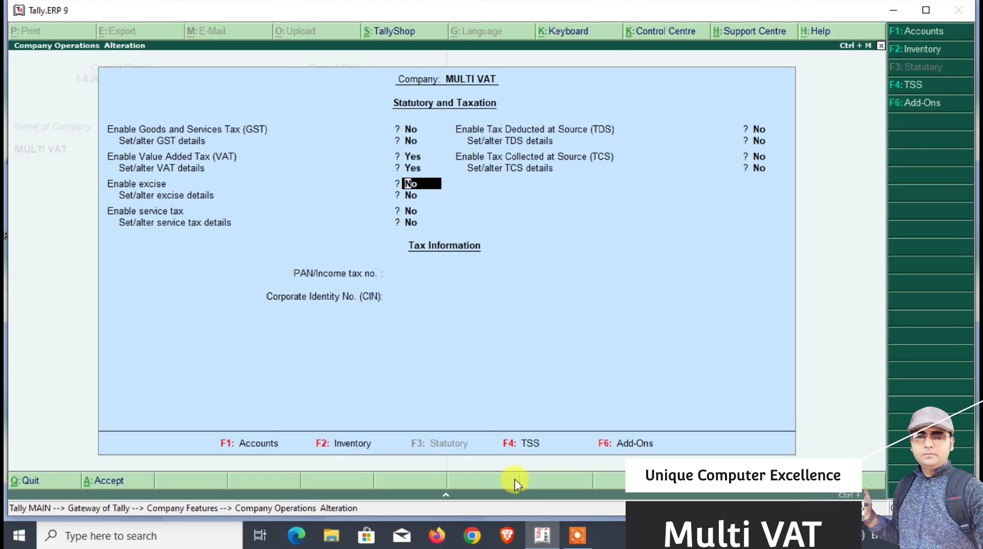
{"action": "key", "text": "ctrl+a"}
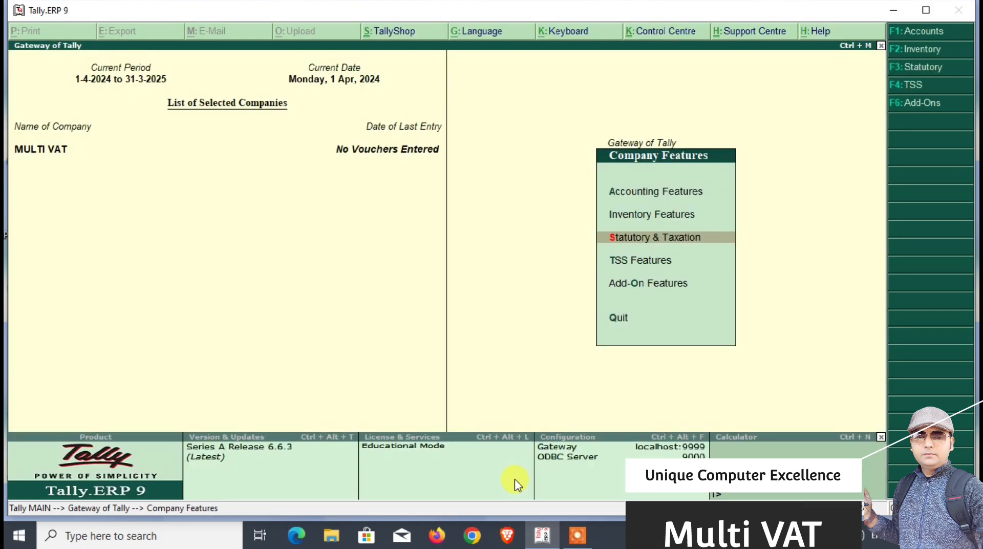
{"action": "key", "text": "Escape"}
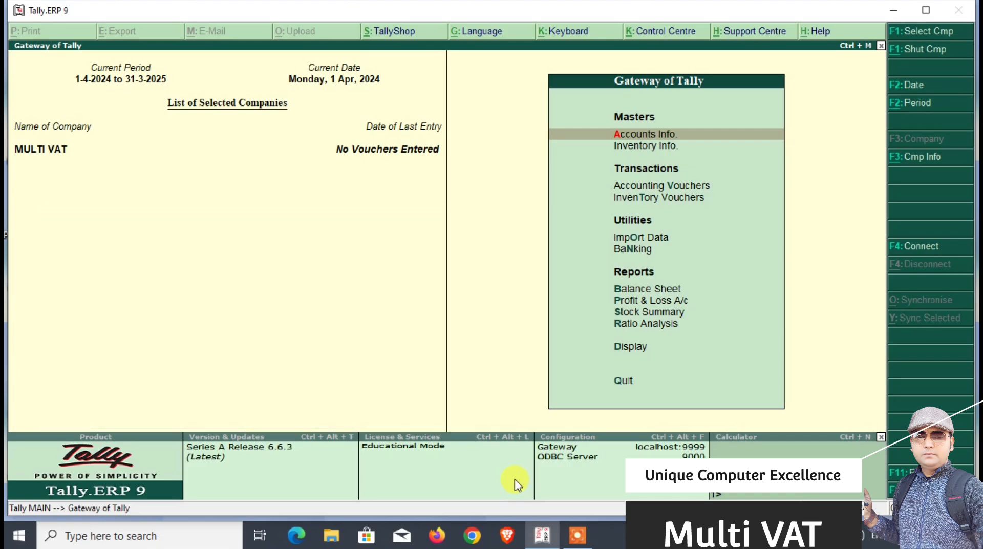
- Create a single ledger named OUTPUT VAT under Duties & Taxes with VAT as the type of duty/tax
{"action": "key", "text": "Return"}
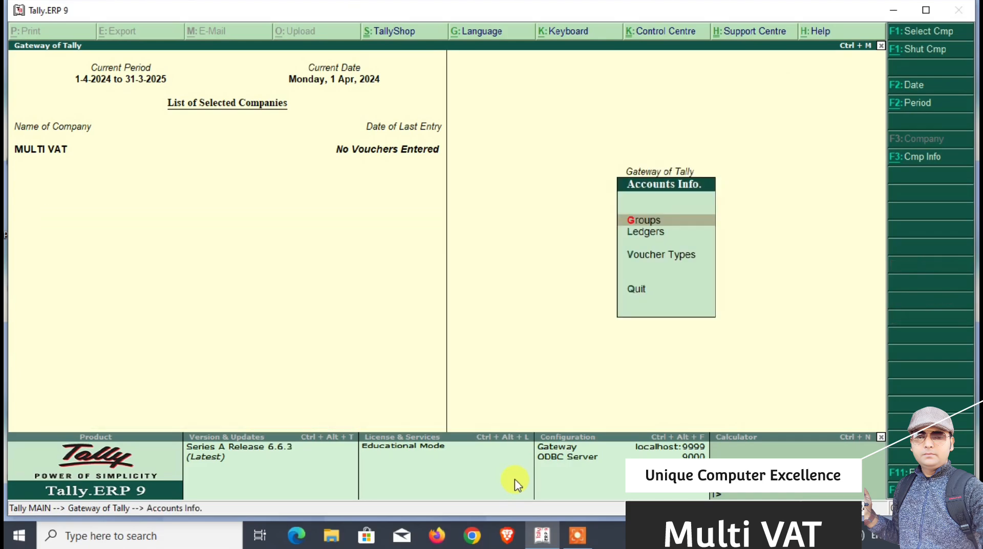
{"action": "key", "text": "Down"}
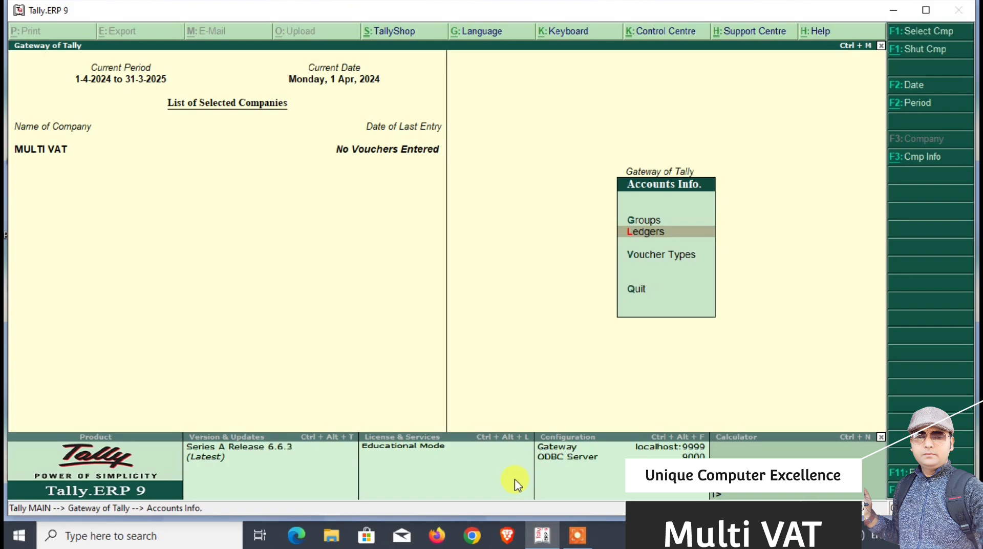
{"action": "key", "text": "Return"}
{"action": "key", "text": "Return"}
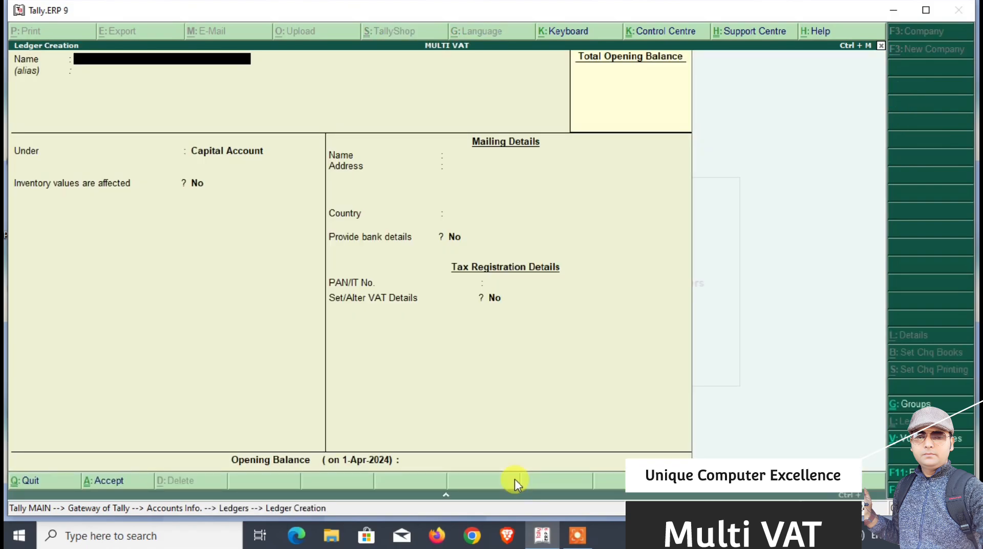
{"action": "type", "text": "OUTPUT VAT"}
{"action": "key", "text": "Return"}
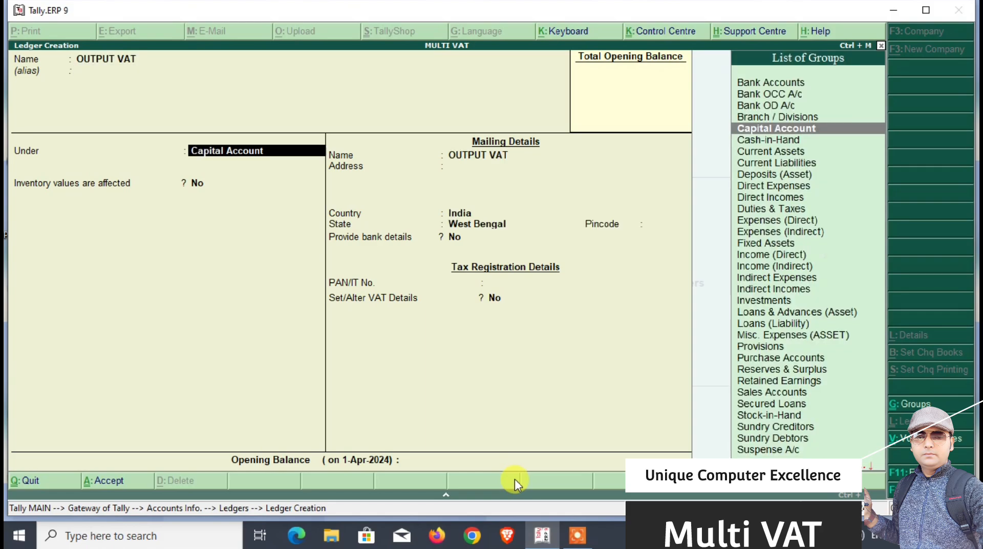
{"action": "type", "text": "DUT"}
{"action": "key", "text": "Return"}
{"action": "key", "text": "Down"}
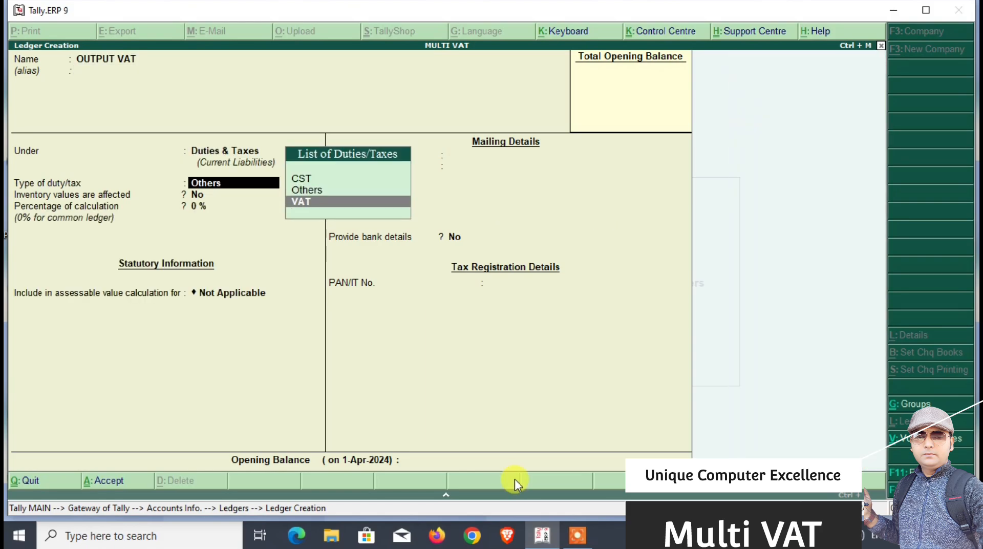
{"action": "key", "text": "Return"}
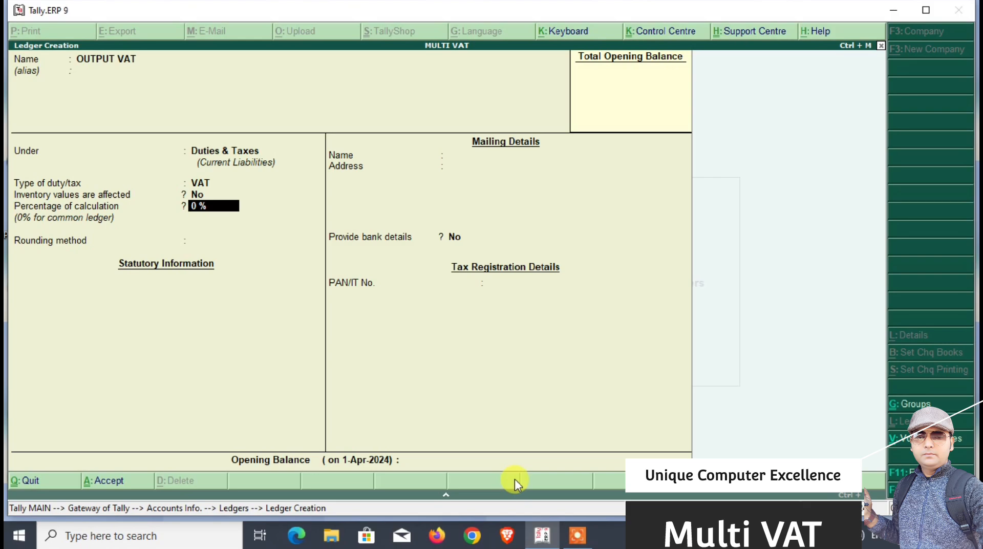
{"action": "key", "text": "ctrl+a"}
- Create a ledger named SALES A/C under Sales Accounts with inventory values affected
{"action": "type", "text": "SALES A"}
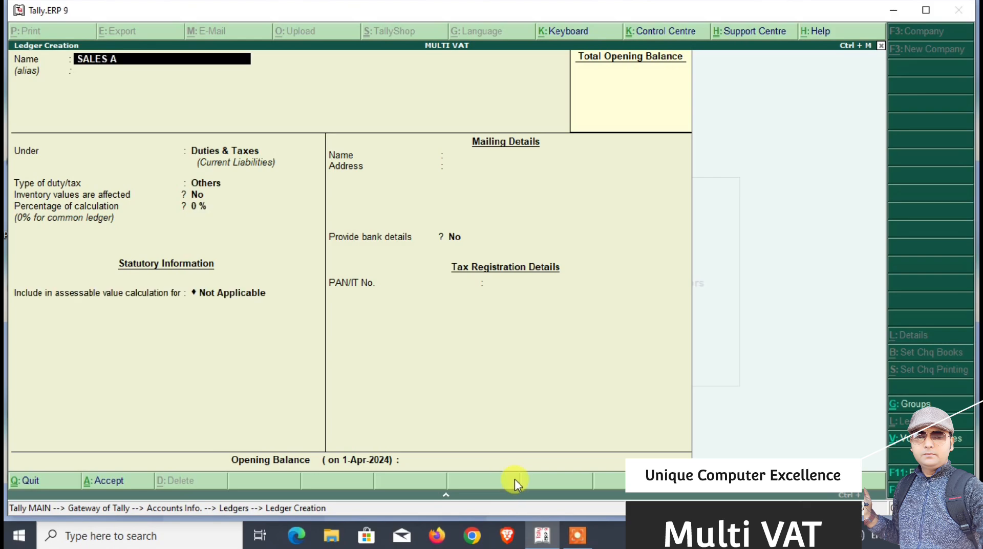
{"action": "type", "text": "/C"}
{"action": "key", "text": "Return"}
{"action": "key", "text": "Return"}
{"action": "type", "text": "S"}
{"action": "key", "text": "Return"}
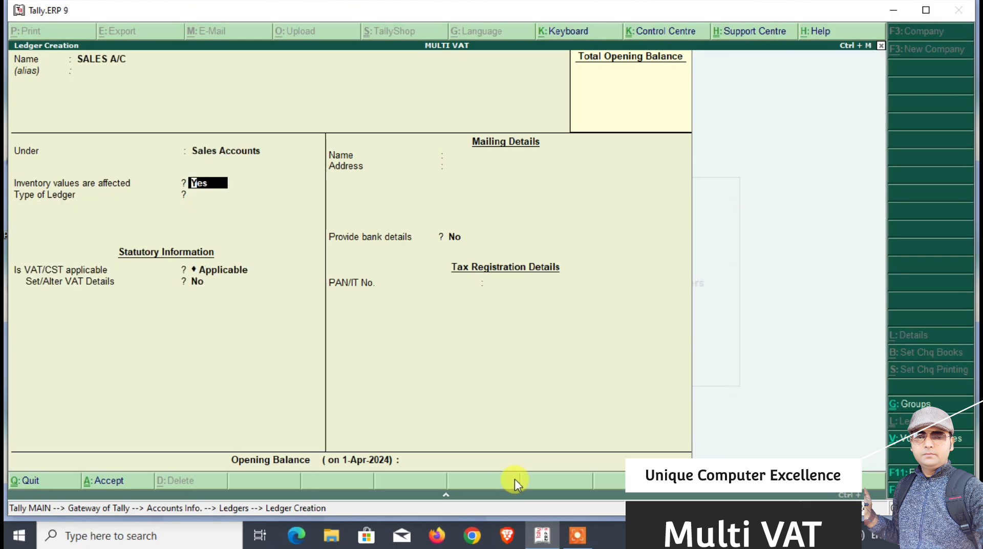
{"action": "key", "text": "ctrl+a"}
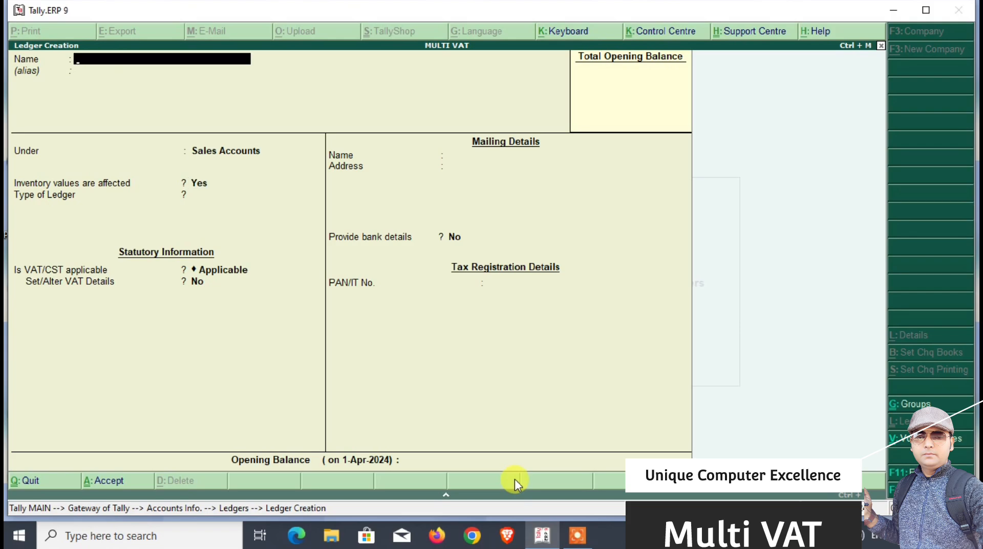
- Start a ledger with the customer's name followed by A/C and place it under Sundry Debtors
{"action": "type", "text": "NUBAID A/C"}
{"action": "key", "text": "Return"}
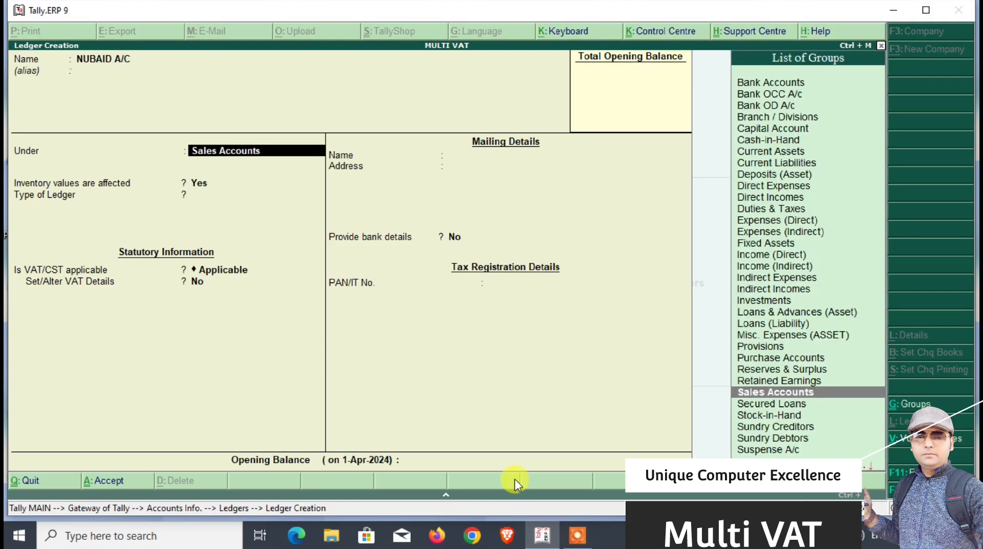
{"action": "type", "text": "Sun"}
{"action": "key", "text": "Down"}
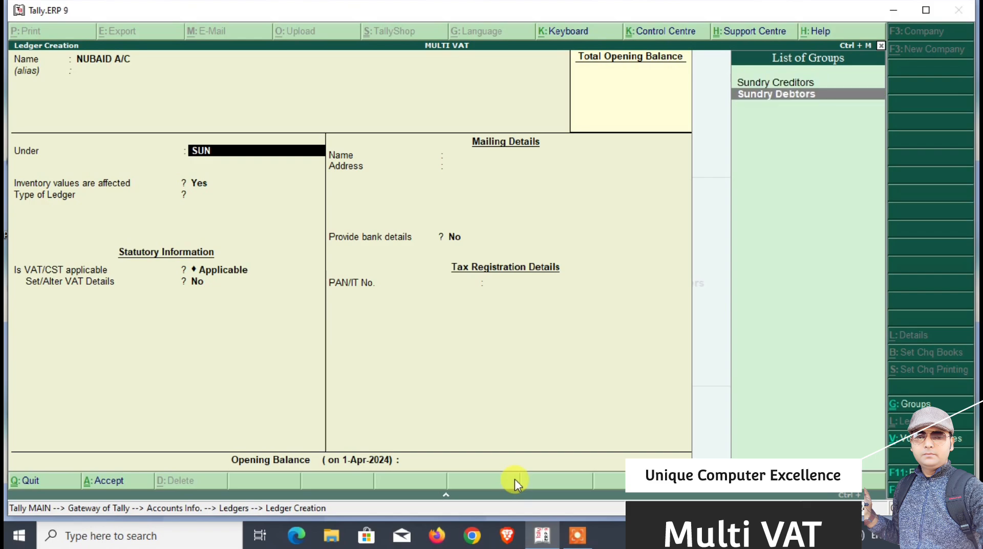
{"action": "key", "text": "Return"}
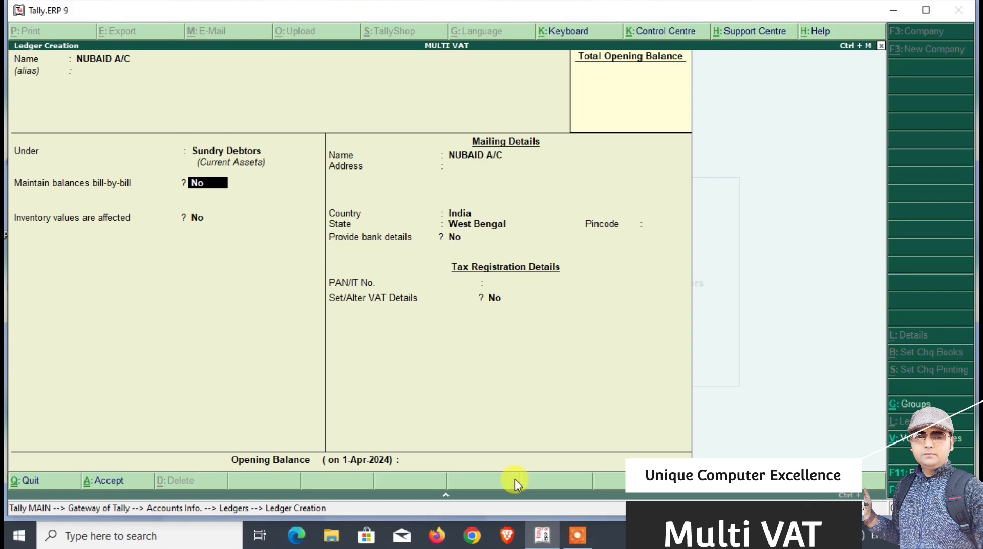
- Turn on bill-by-bill balances for the customer's ledger with no default credit period, save it and leave ledger creation
{"action": "type", "text": "Y"}
{"action": "key", "text": "Return"}
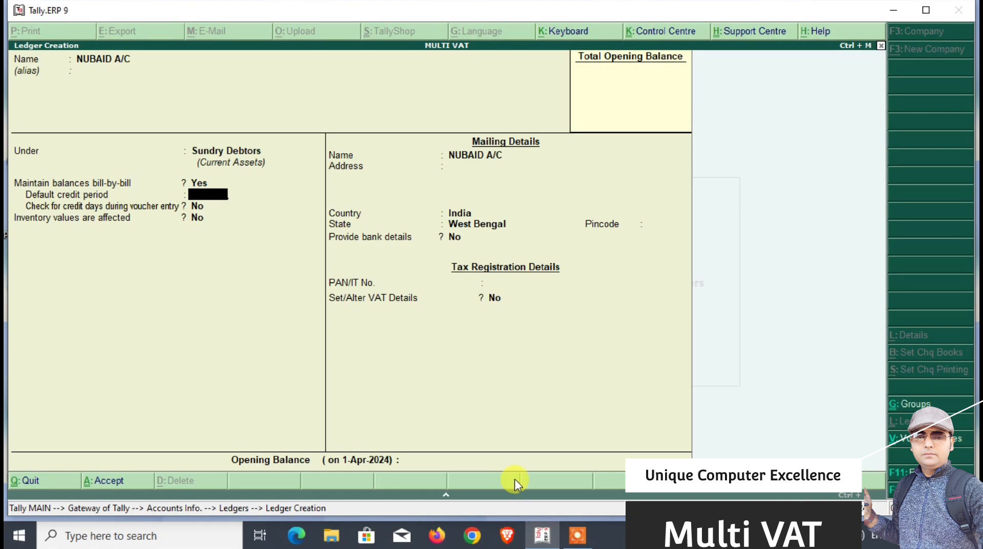
{"action": "key", "text": "Return"}
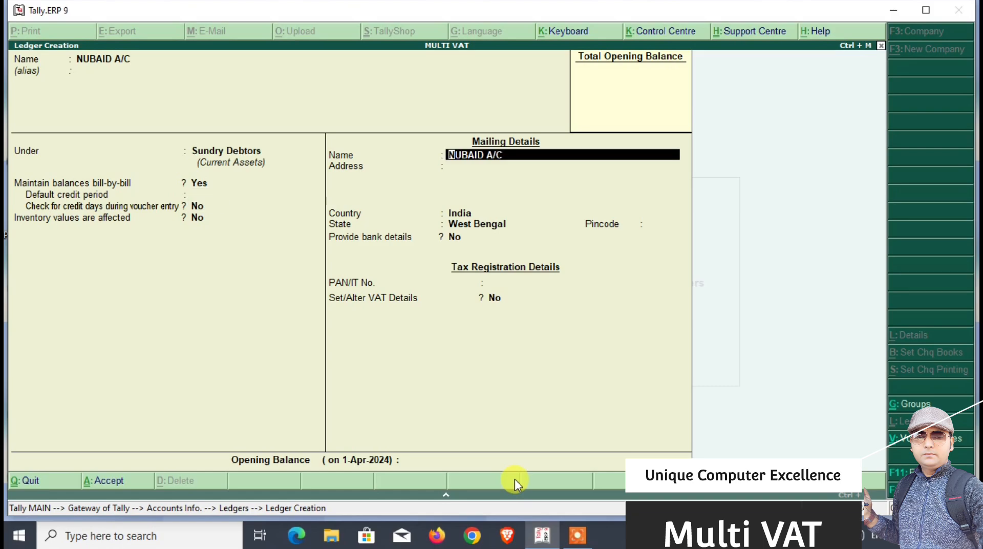
{"action": "key", "text": "Return"}
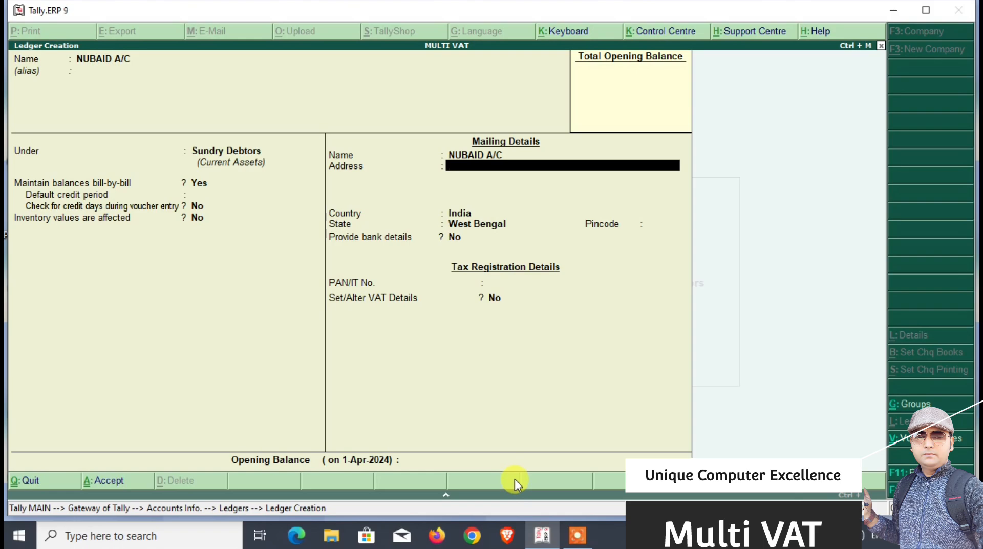
{"action": "key", "text": "ctrl+a"}
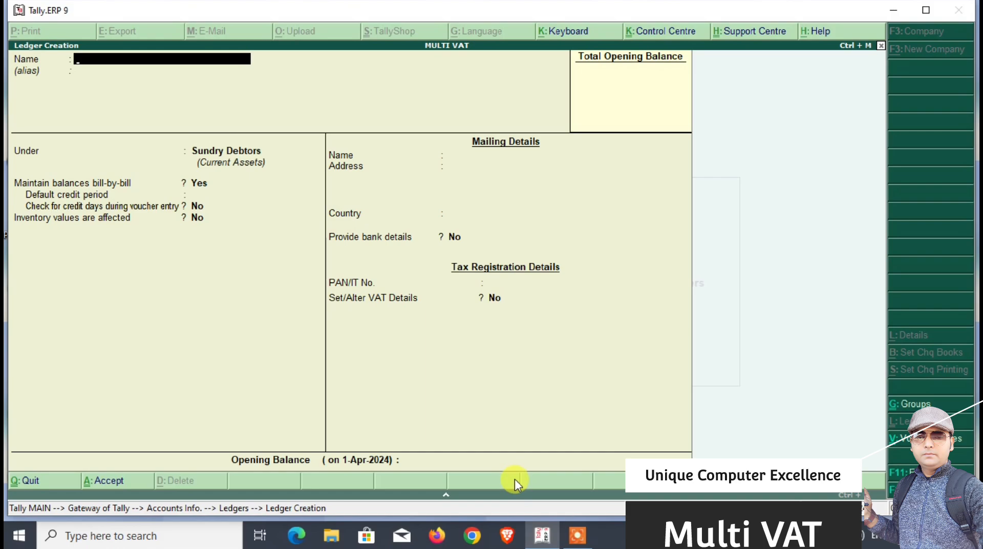
{"action": "key", "text": "Escape"}
{"action": "key", "text": "Return"}
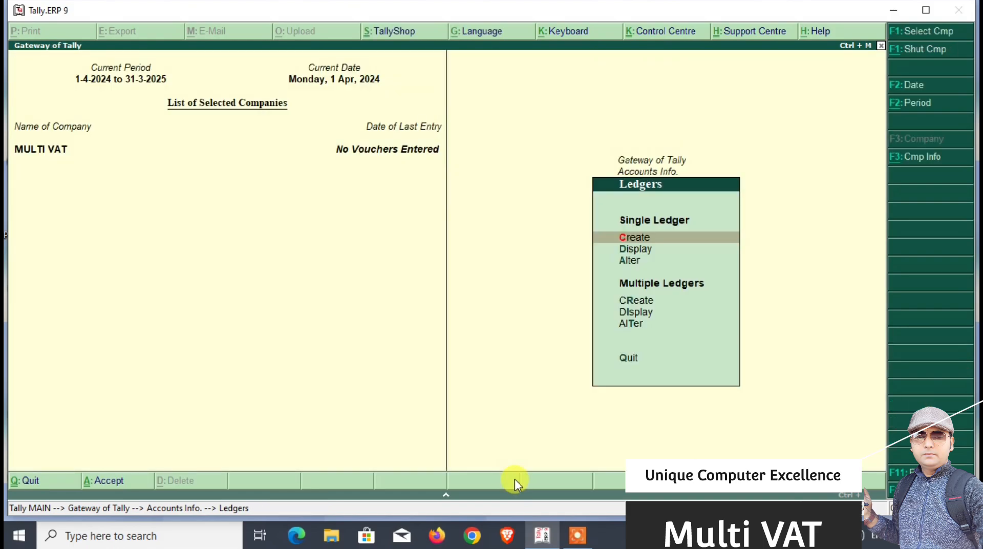
{"action": "key", "text": "Escape"}
{"action": "key", "text": "Escape"}
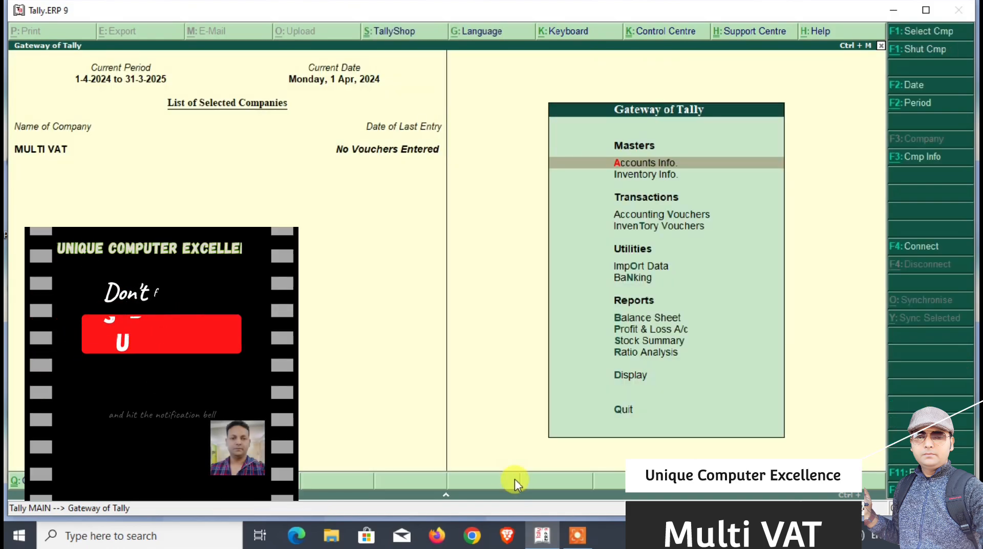
- Start a single stock group named GARMENTS under Primary, with quantities of items added
{"action": "key", "text": "Down"}
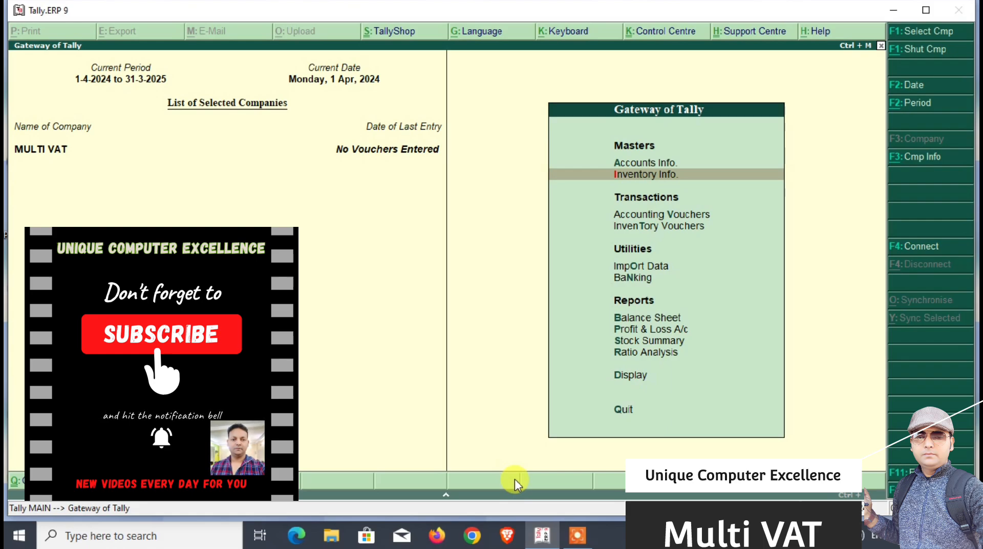
{"action": "key", "text": "Return"}
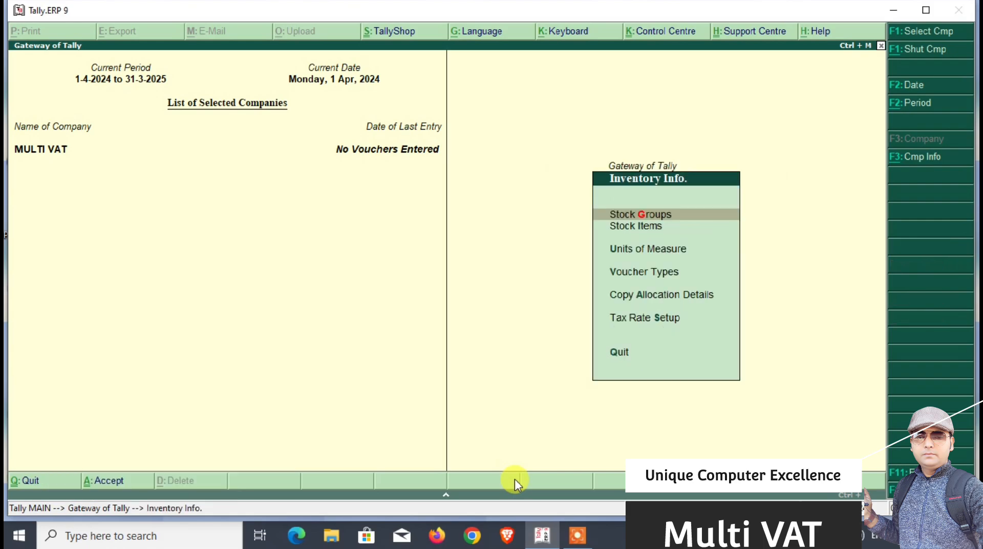
{"action": "key", "text": "Return"}
{"action": "key", "text": "Return"}
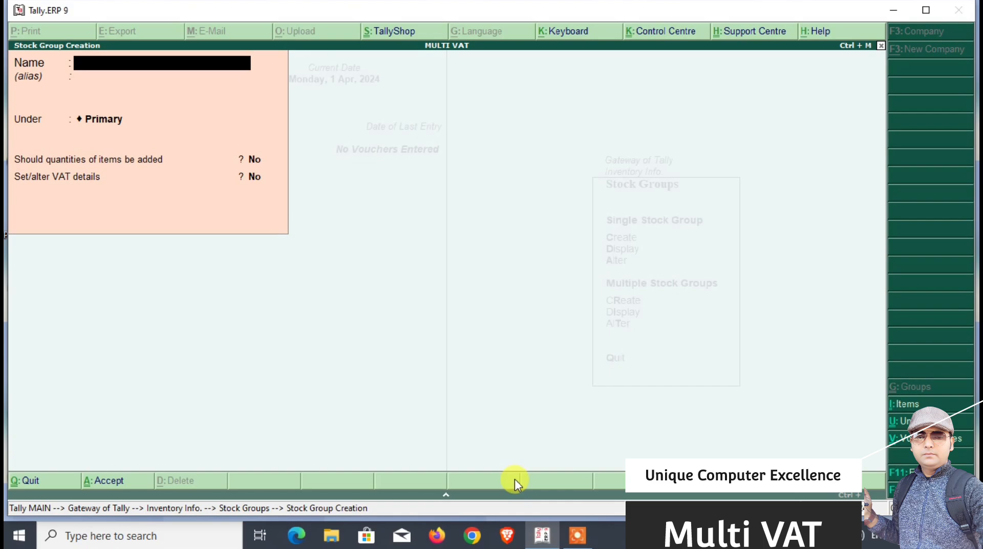
{"action": "type", "text": "GARMENTS"}
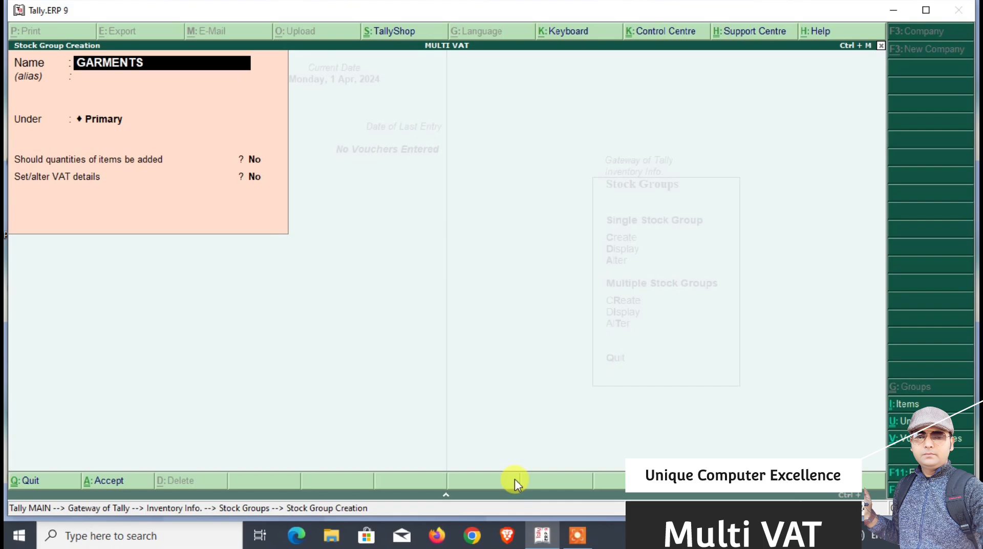
{"action": "key", "text": "Return"}
{"action": "key", "text": "Return"}
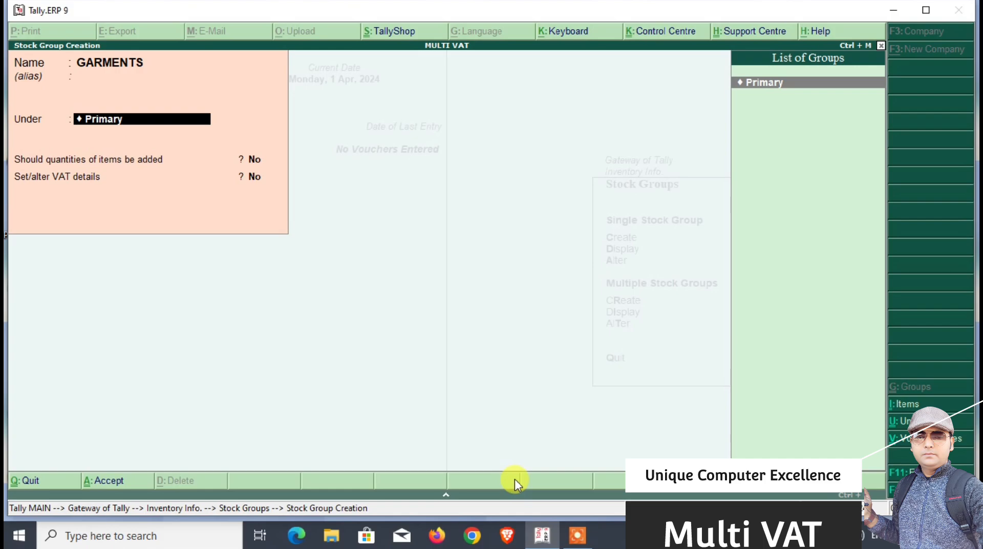
{"action": "key", "text": "Return"}
{"action": "type", "text": "y"}
{"action": "key", "text": "Return"}
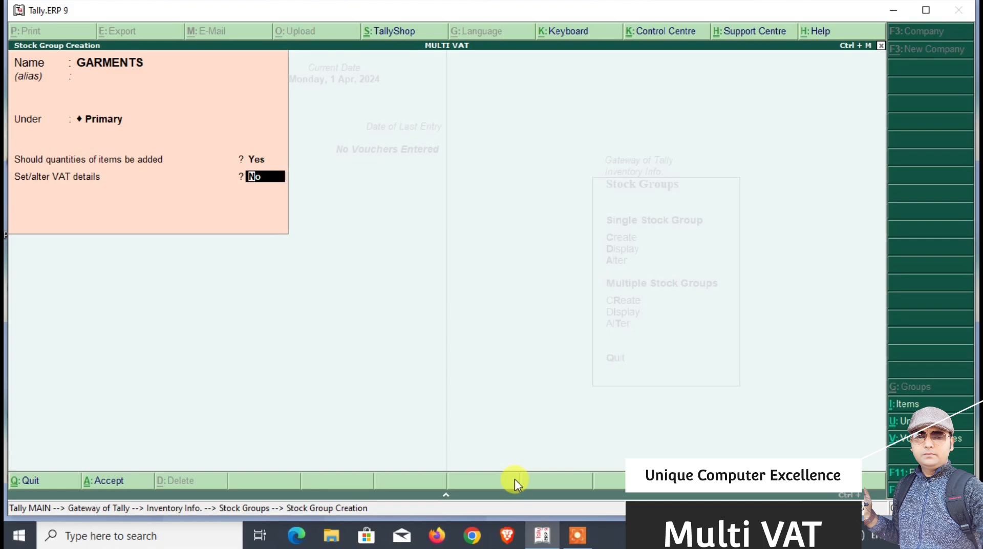
- Turn on VAT details for the GARMENTS group, set its tax rate to 5% and save the group
{"action": "type", "text": "y"}
{"action": "key", "text": "Return"}
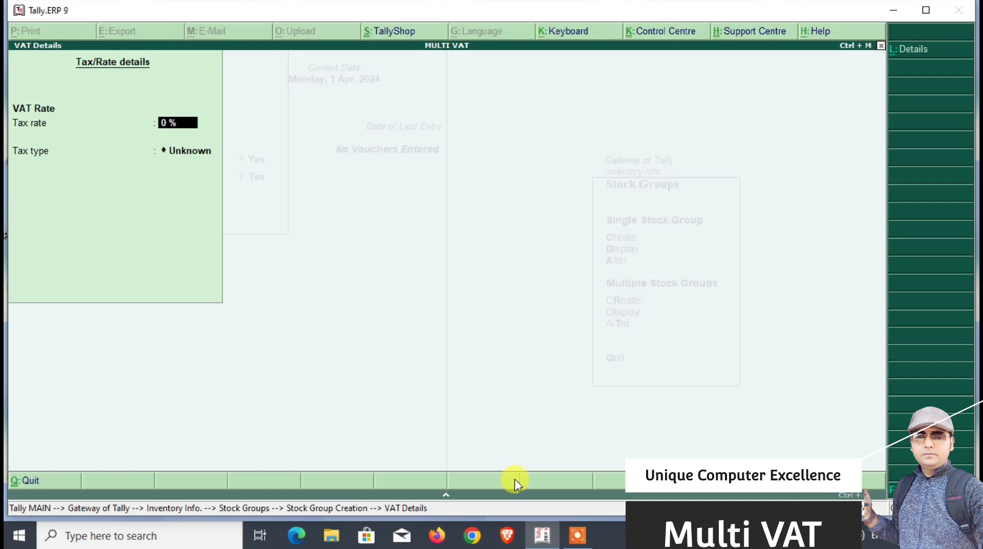
{"action": "type", "text": "5"}
{"action": "key", "text": "Return"}
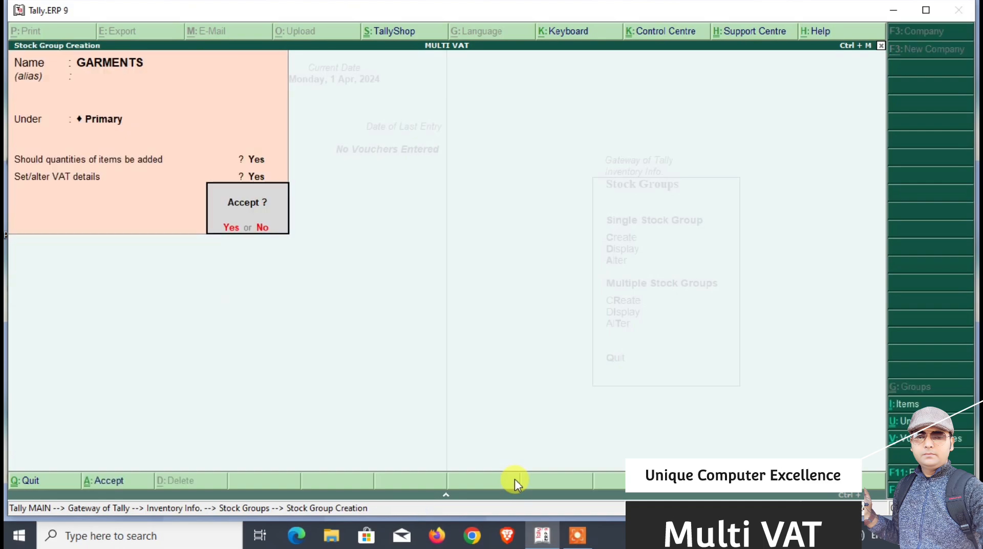
{"action": "key", "text": "Return"}
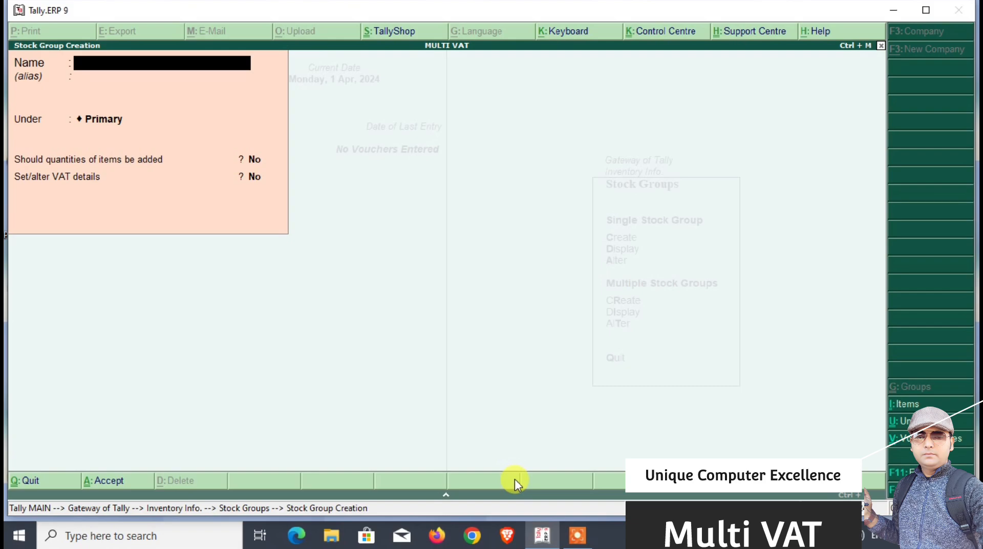
- Create a stock group named COSMETIC under Primary with item quantities added and a VAT rate of 10%
{"action": "type", "text": "COSMETIC"}
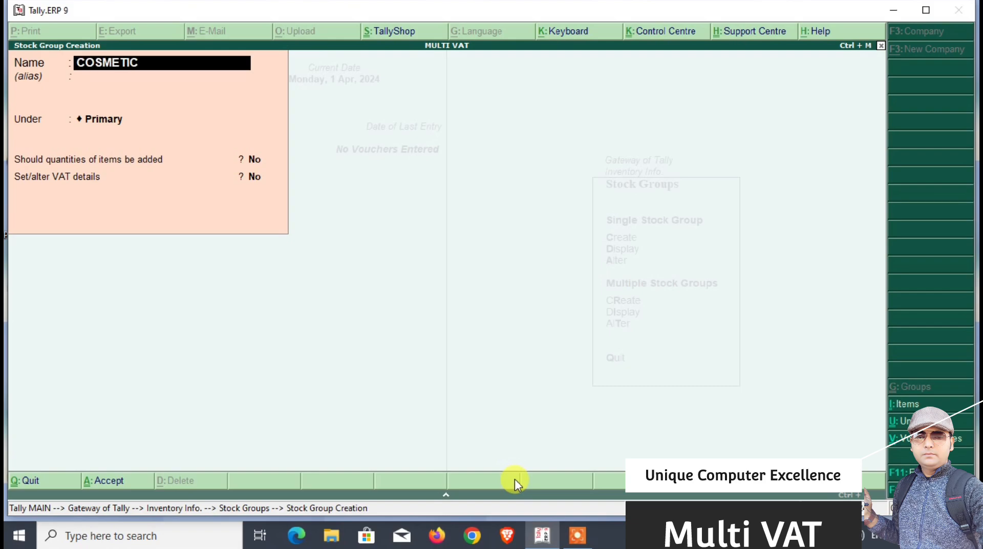
{"action": "key", "text": "Return"}
{"action": "key", "text": "Return"}
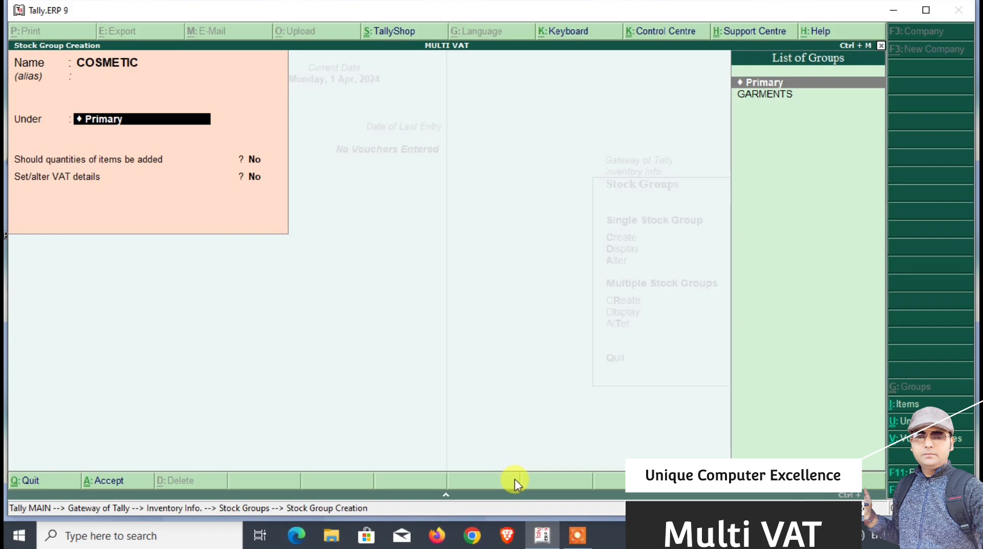
{"action": "key", "text": "Return"}
{"action": "type", "text": "y"}
{"action": "key", "text": "Return"}
{"action": "type", "text": "y"}
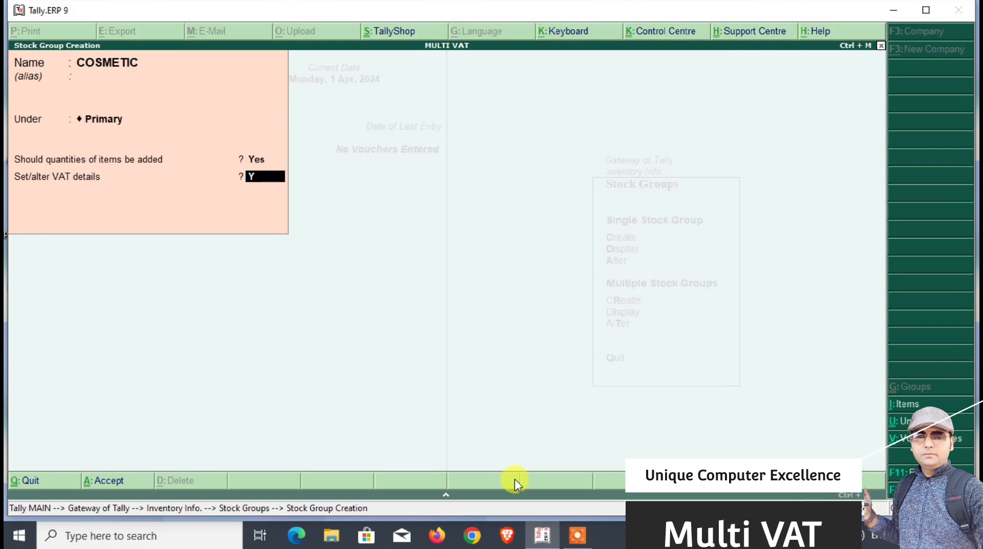
{"action": "key", "text": "Return"}
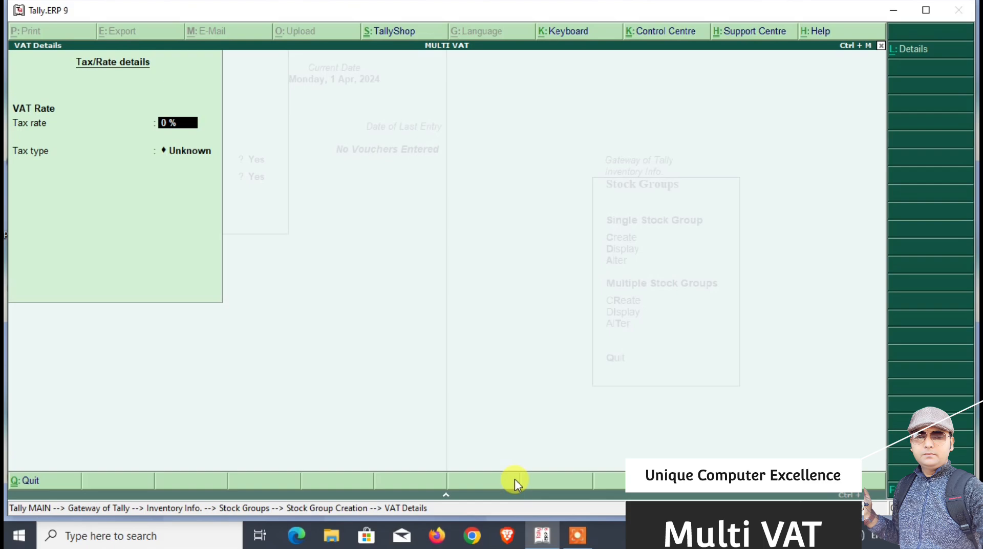
{"action": "type", "text": "10"}
{"action": "key", "text": "Return"}
{"action": "key", "text": "Return"}
{"action": "key", "text": "Return"}
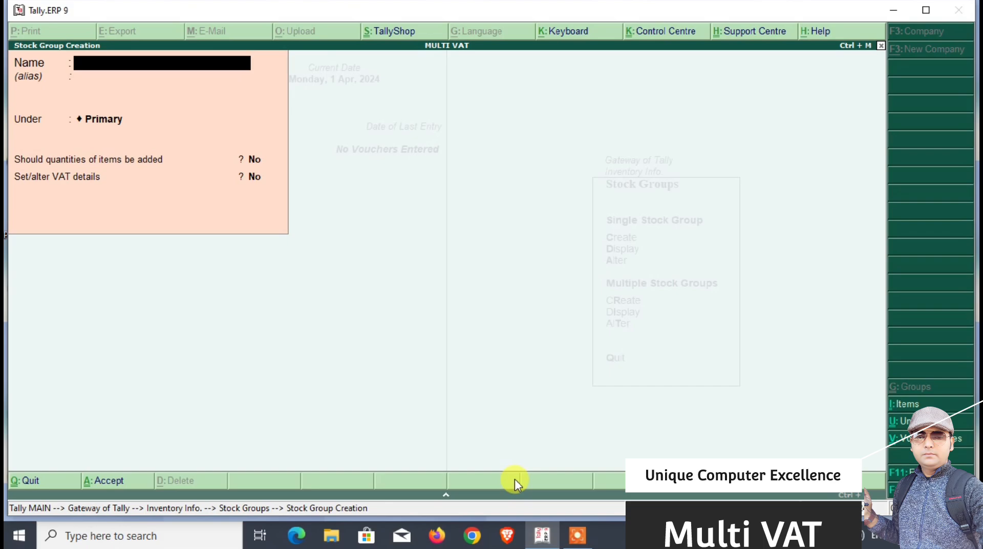
- Create a stock group named STATIONARY under Primary with item quantities added and a VAT rate of 12%
{"action": "type", "text": "STATIONARY"}
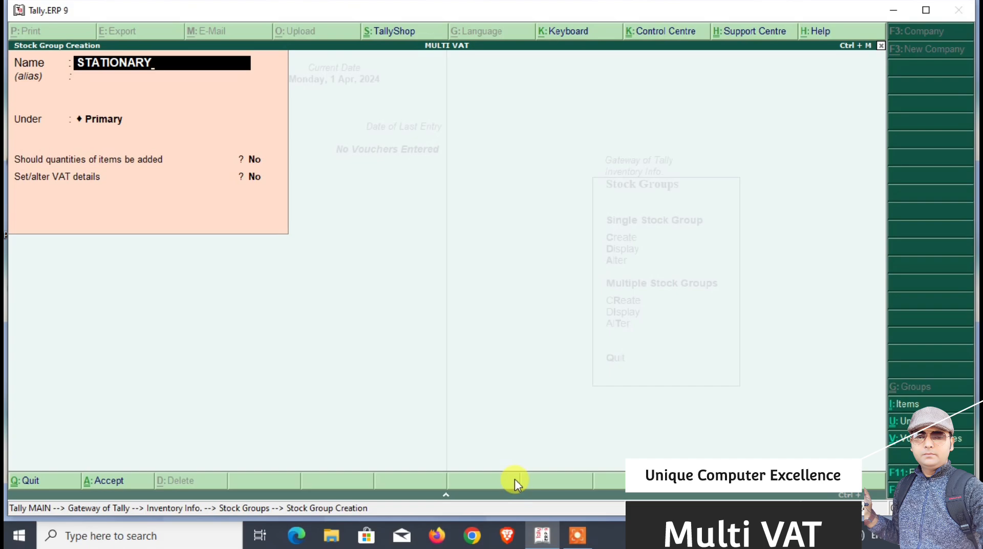
{"action": "key", "text": "Return"}
{"action": "key", "text": "Return"}
{"action": "type", "text": "y"}
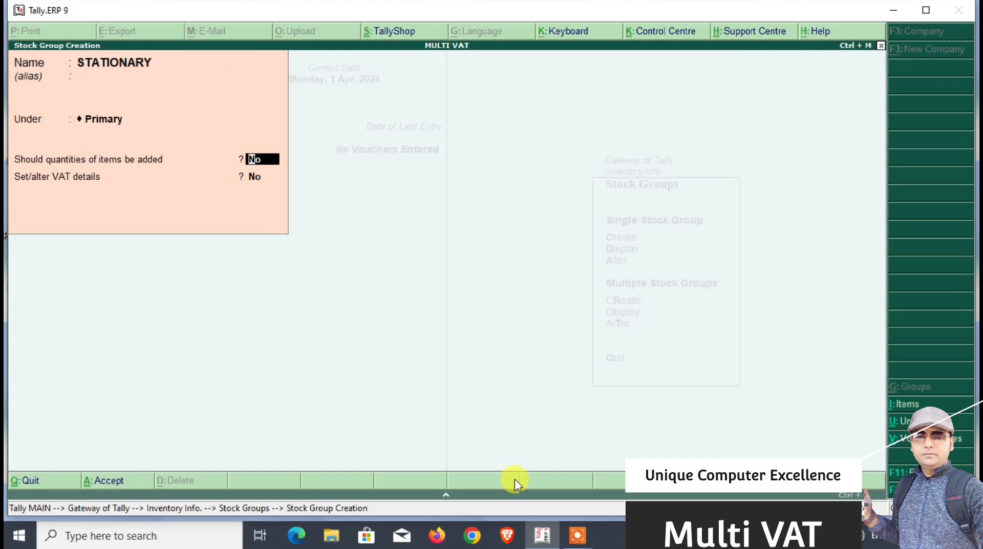
{"action": "key", "text": "Return"}
{"action": "type", "text": "y"}
{"action": "key", "text": "Return"}
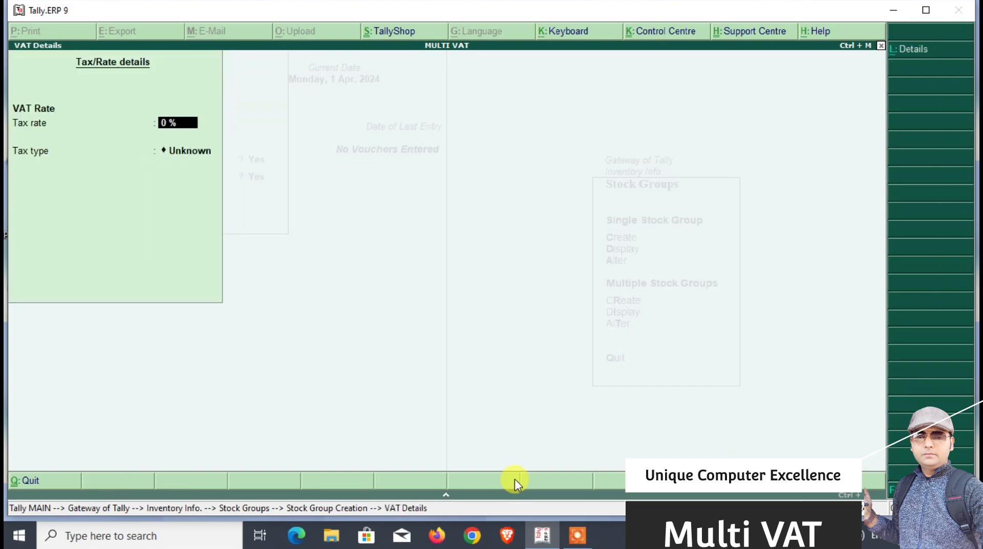
{"action": "type", "text": "12"}
{"action": "key", "text": "Return"}
{"action": "key", "text": "Return"}
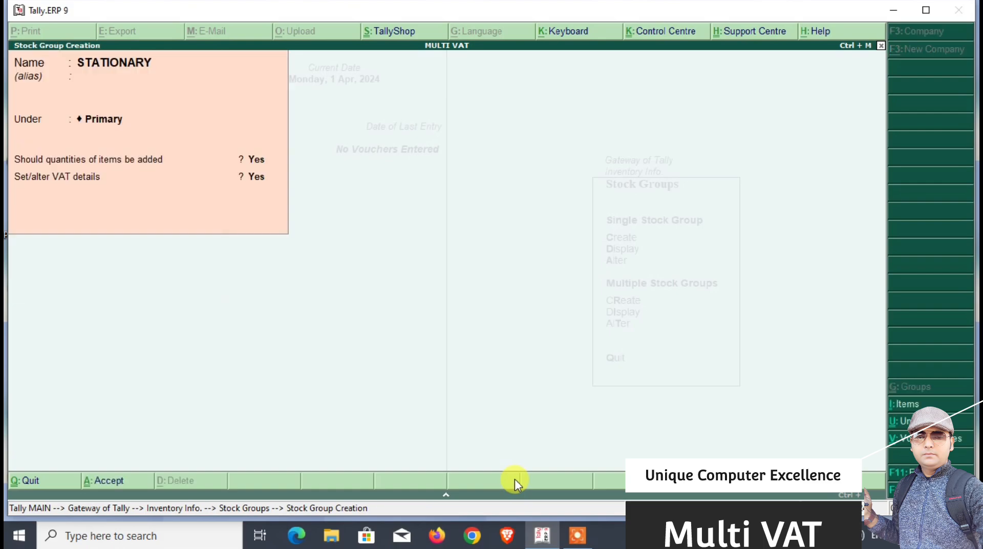
{"action": "key", "text": "Return"}
{"action": "key", "text": "Return"}
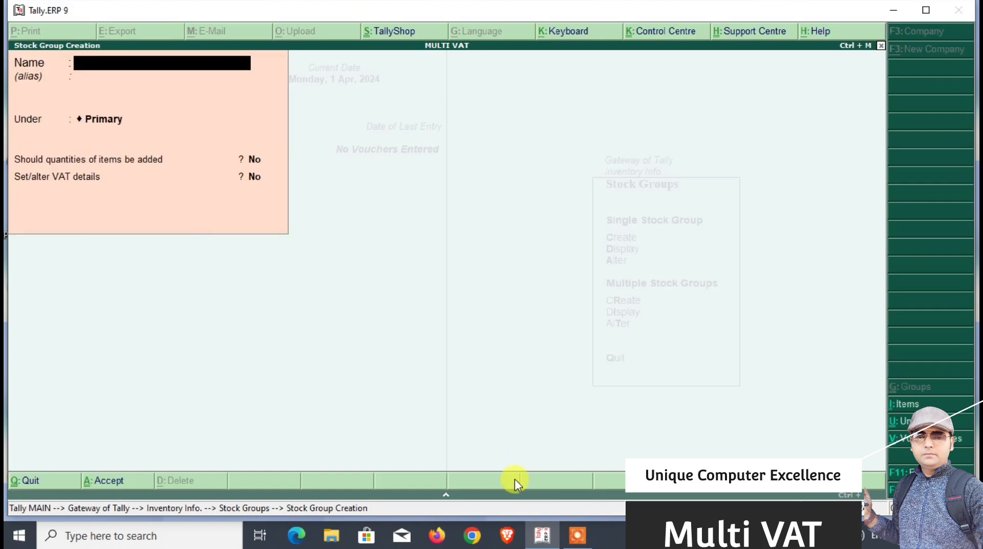
- Start a stock group named ELECTRONIC under Primary, with quantities of items added
{"action": "type", "text": "ELECTRONIXC"}
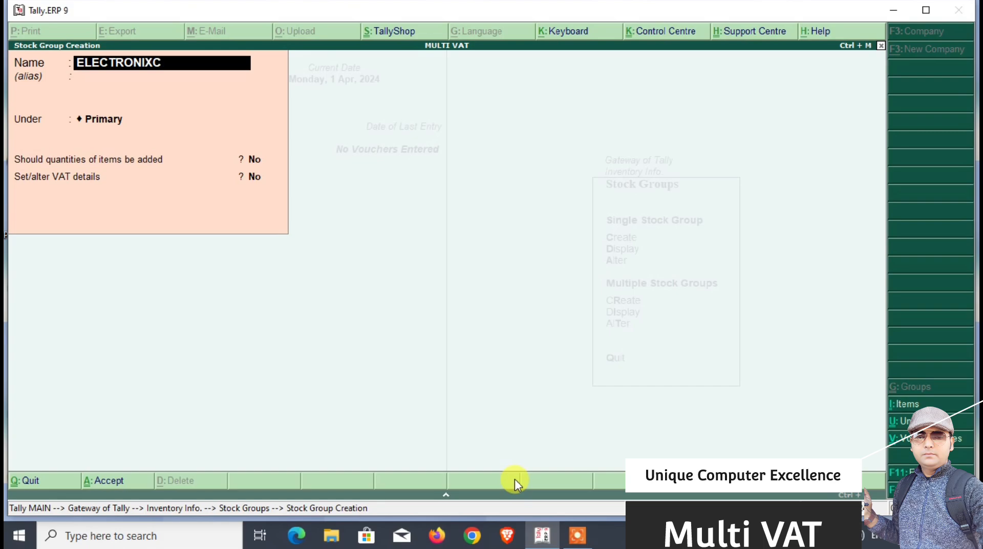
{"action": "key", "text": "BackSpace"}
{"action": "key", "text": "BackSpace"}
{"action": "type", "text": "C"}
{"action": "key", "text": "Return"}
{"action": "key", "text": "Return"}
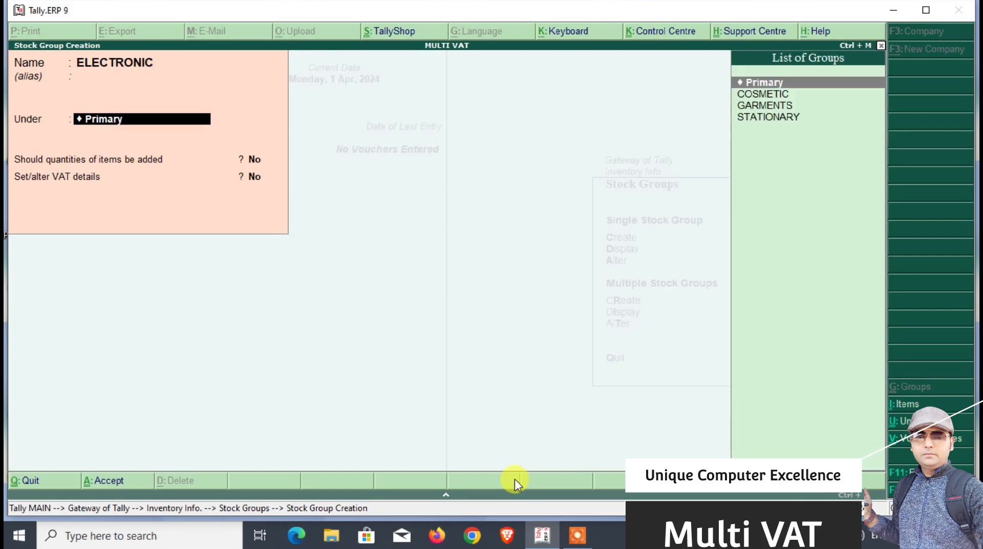
{"action": "key", "text": "Return"}
{"action": "type", "text": "Y"}
{"action": "key", "text": "Return"}
- Enable VAT details for the ELECTRONIC group at an 18% rate, save it and leave stock group creation
{"action": "type", "text": "Y"}
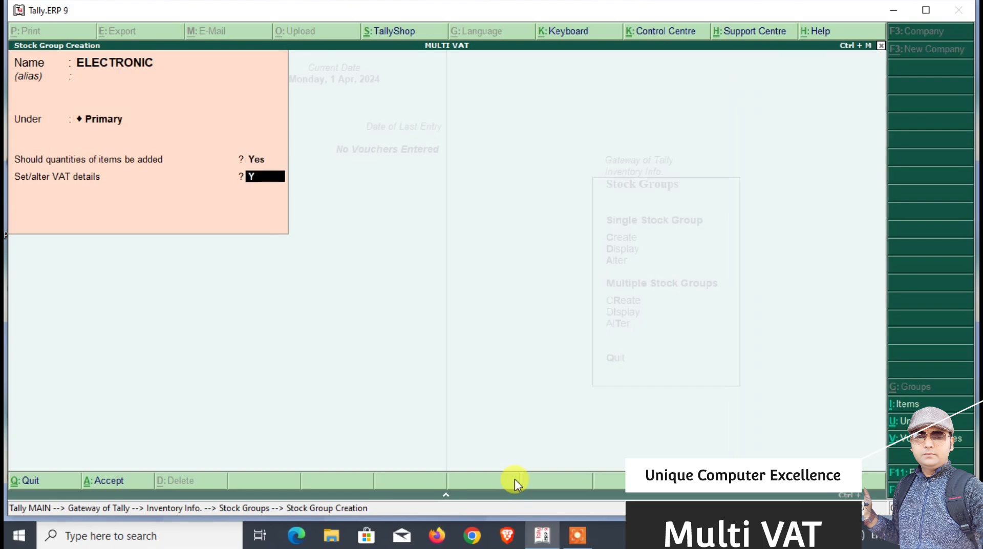
{"action": "key", "text": "Return"}
{"action": "type", "text": "18"}
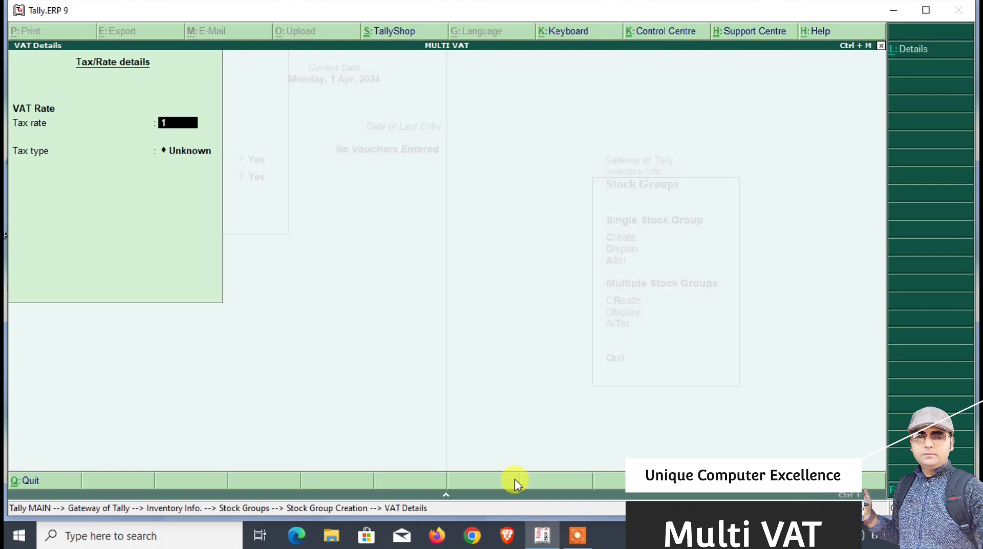
{"action": "key", "text": "Return"}
{"action": "key", "text": "Return"}
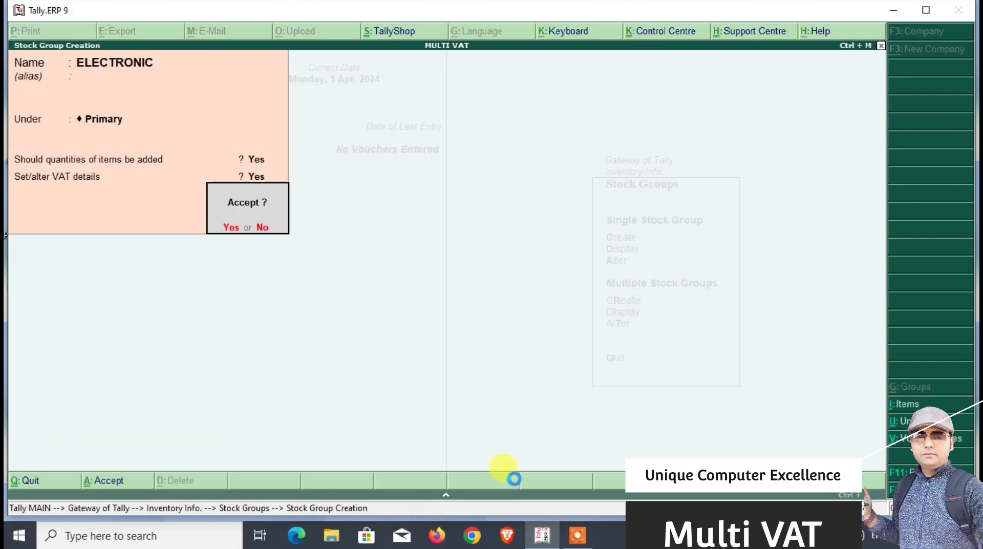
{"action": "key", "text": "y"}
{"action": "key", "text": "Escape"}
{"action": "key", "text": "y"}
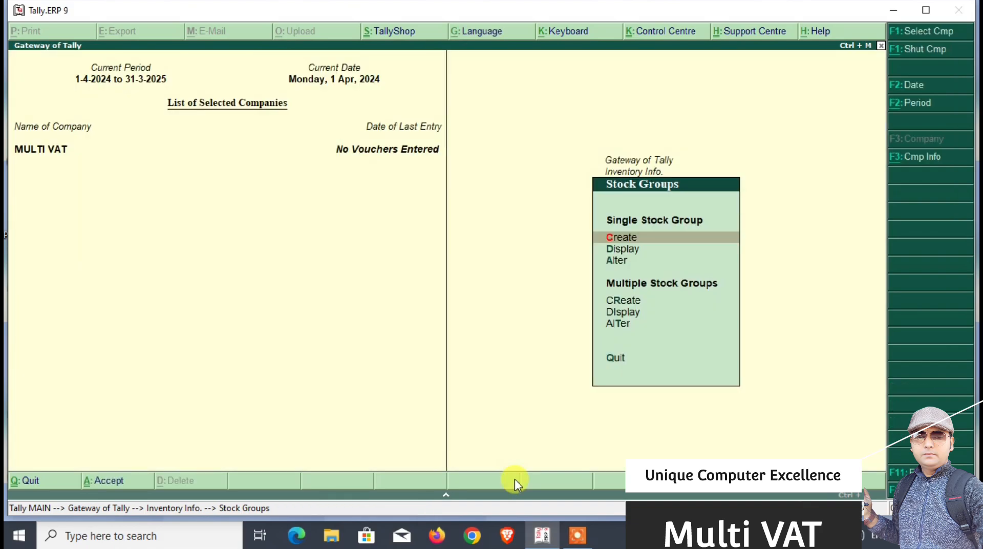
- Create a simple unit of measure with symbol PCS, formal name PIECES and 0 decimal places, and leave unit creation
{"action": "key", "text": "Escape"}
{"action": "key", "text": "Down"}
{"action": "key", "text": "Down"}
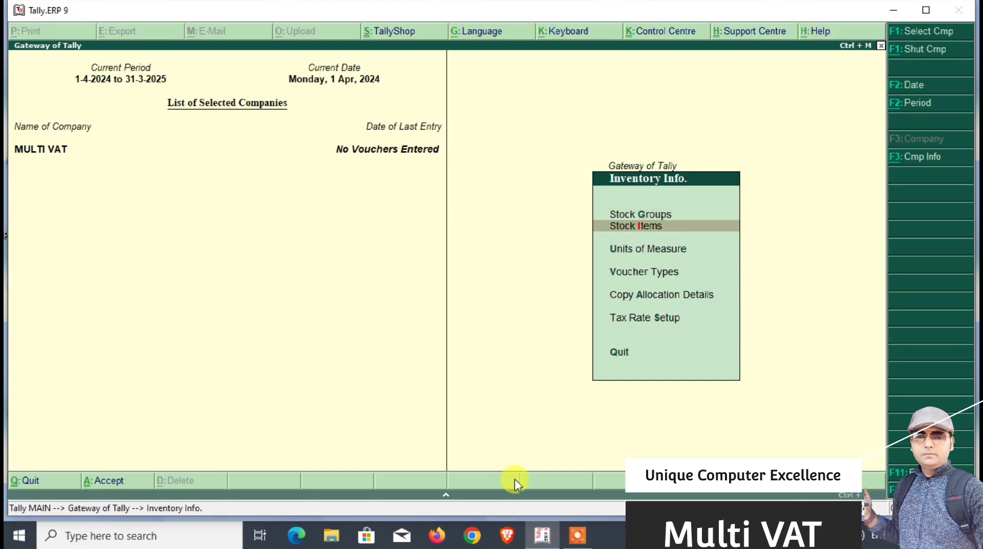
{"action": "key", "text": "Return"}
{"action": "key", "text": "Return"}
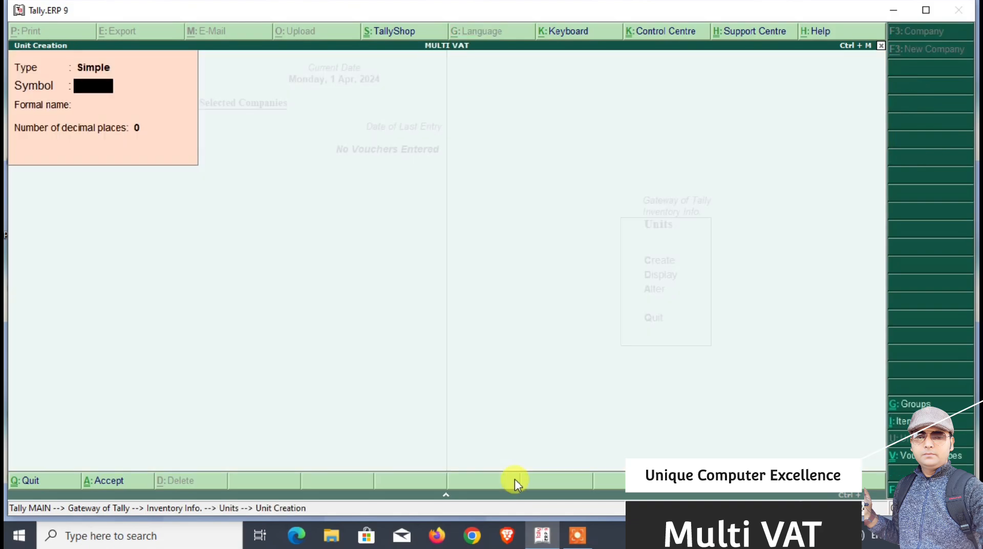
{"action": "type", "text": "PCS"}
{"action": "key", "text": "Return"}
{"action": "type", "text": "PIECES"}
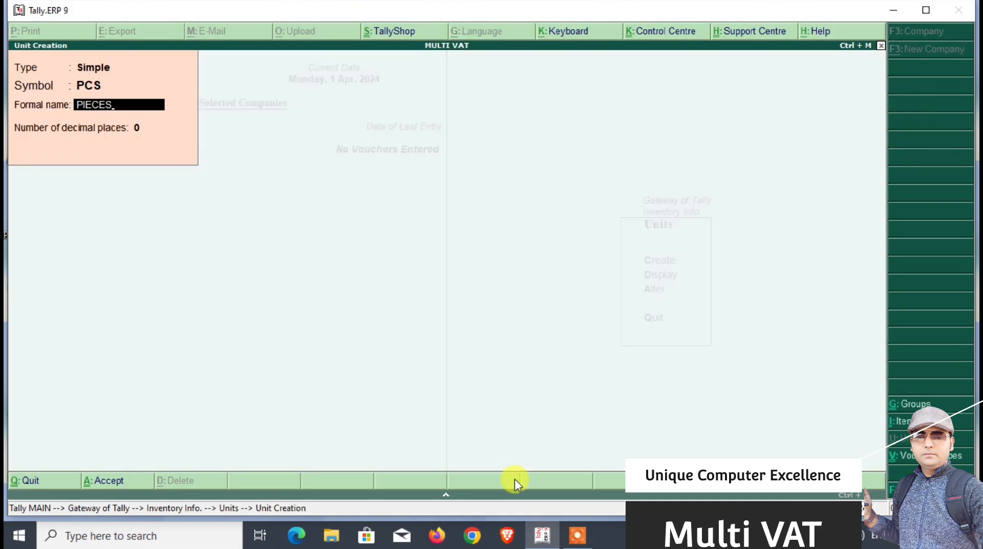
{"action": "key", "text": "Return"}
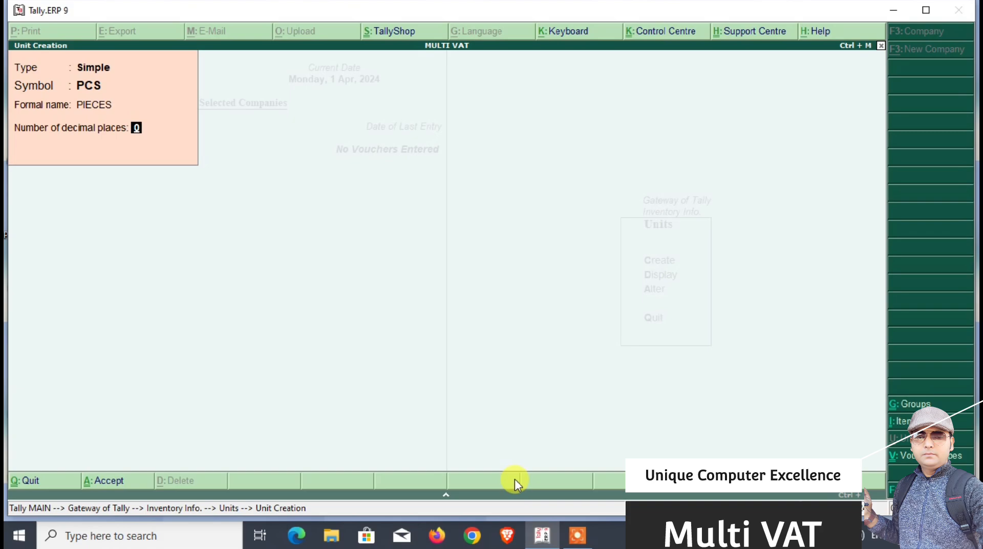
{"action": "key", "text": "Return"}
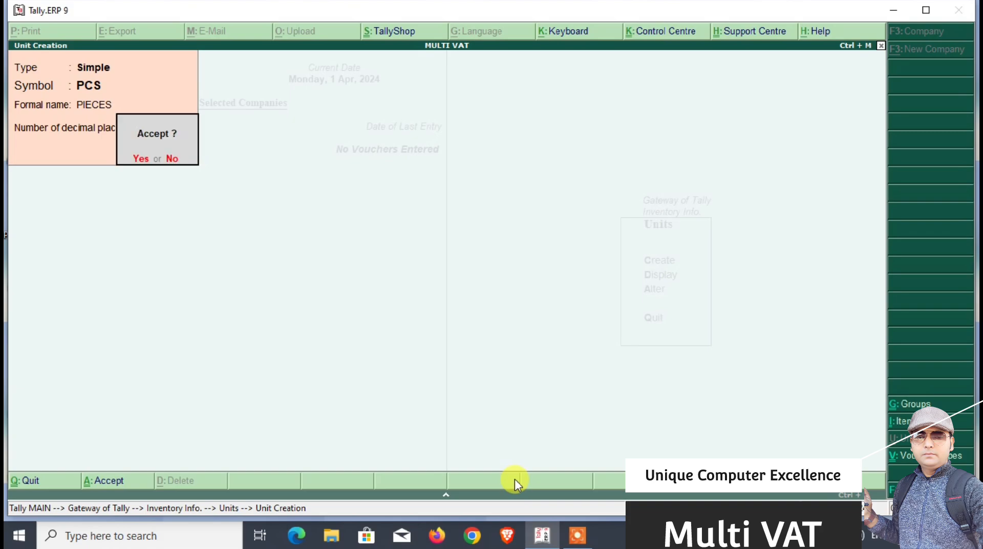
{"action": "key", "text": "Return"}
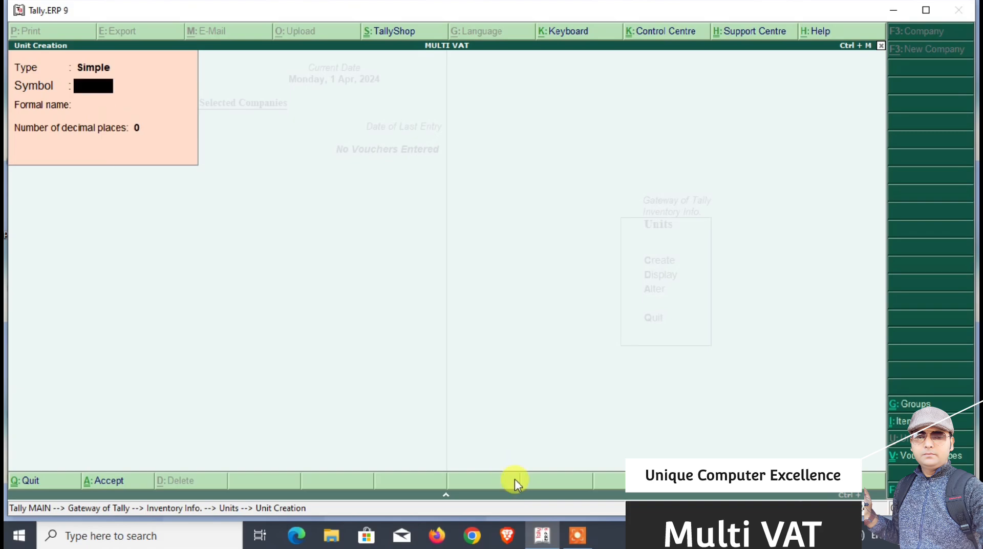
{"action": "key", "text": "Escape"}
{"action": "key", "text": "Return"}
{"action": "key", "text": "Escape"}
- Start creating multiple stock items under the GARMENTS group
{"action": "key", "text": "Up"}
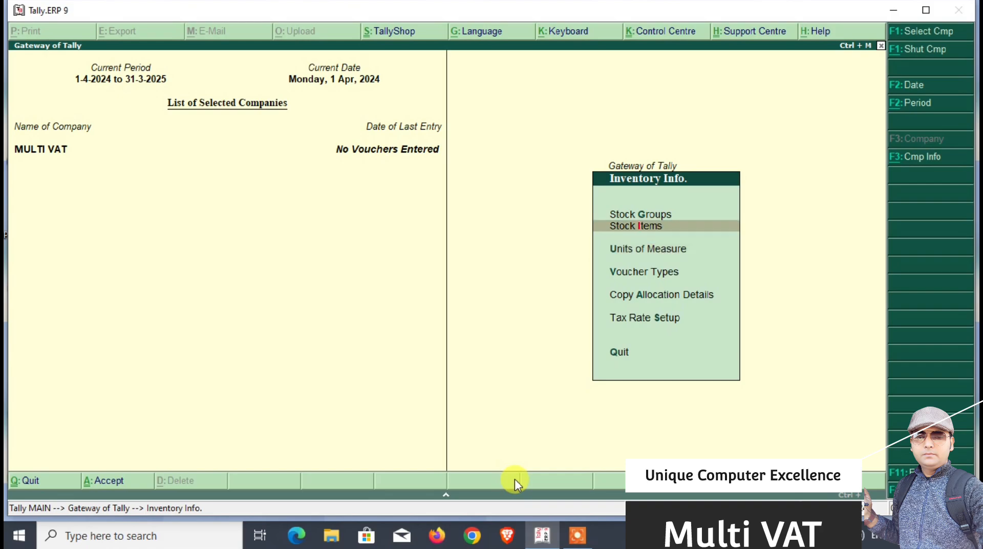
{"action": "key", "text": "Return"}
{"action": "key", "text": "Down"}
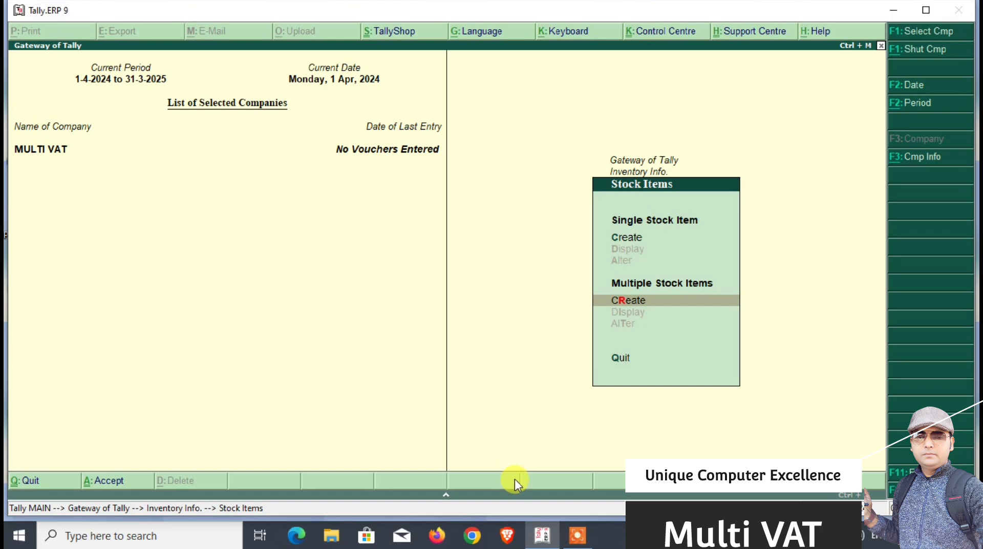
{"action": "key", "text": "Return"}
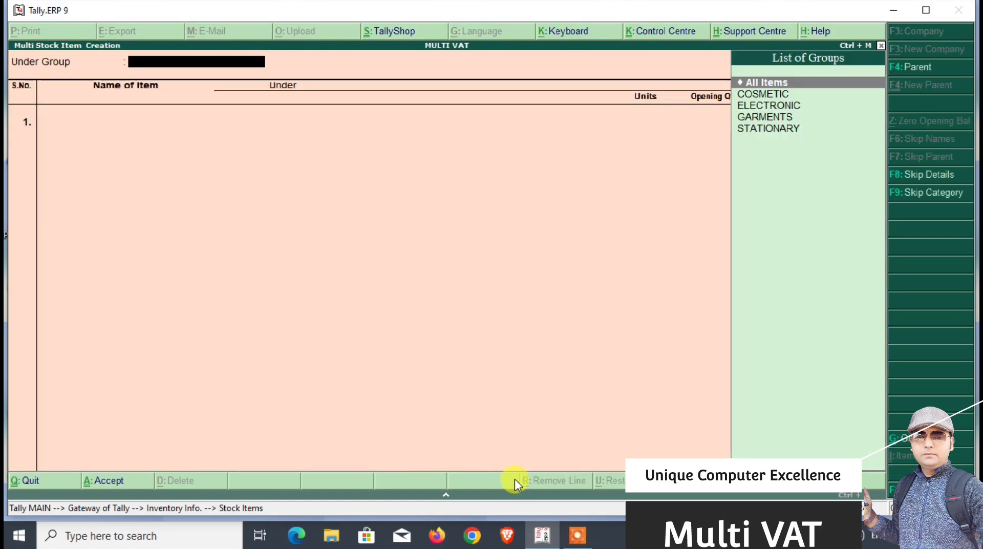
{"action": "key", "text": "Down"}
{"action": "key", "text": "Down"}
{"action": "key", "text": "Down"}
{"action": "key", "text": "Down"}
{"action": "key", "text": "Up"}
{"action": "key", "text": "Up"}
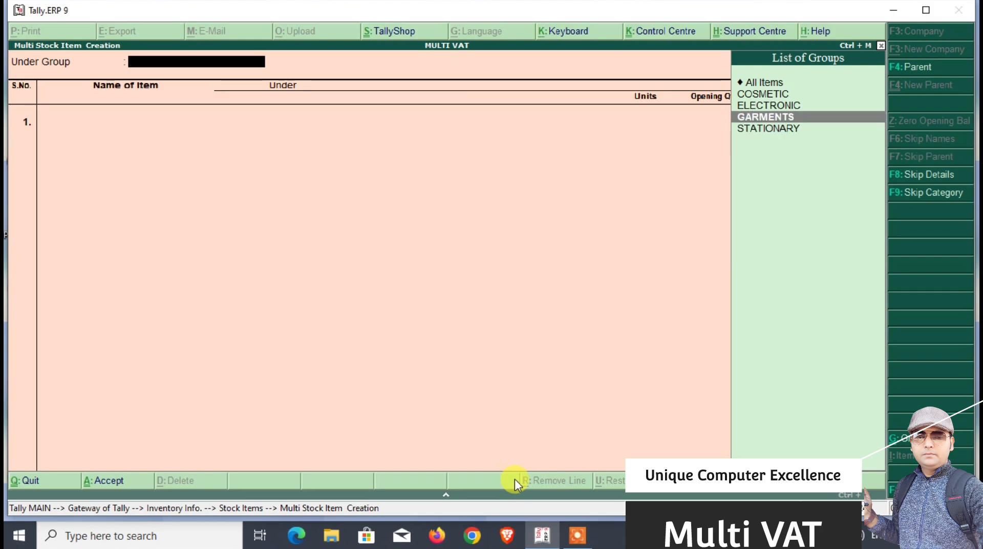
{"action": "key", "text": "Down"}
{"action": "key", "text": "Return"}
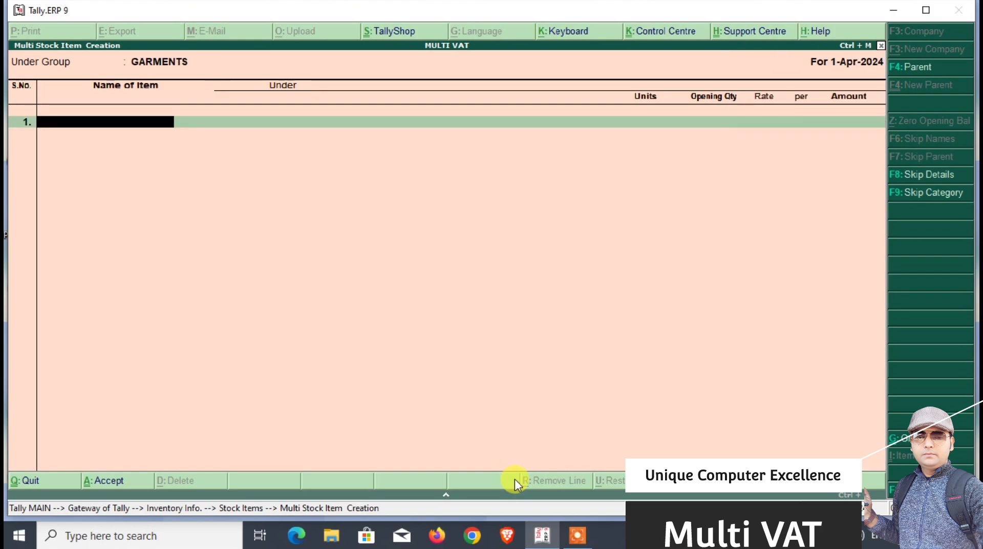
- Add the stock item SHIRT with unit PCS and an opening quantity of 500, leave rate and amount blank, and save
{"action": "type", "text": "SHIRT"}
{"action": "key", "text": "Return"}
{"action": "key", "text": "Return"}
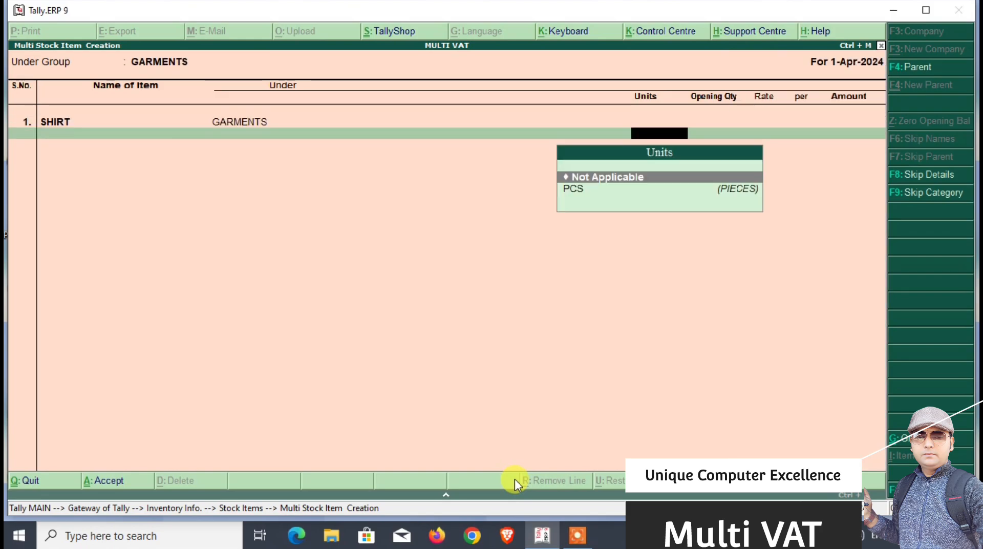
{"action": "key", "text": "Down"}
{"action": "key", "text": "Return"}
{"action": "type", "text": "500"}
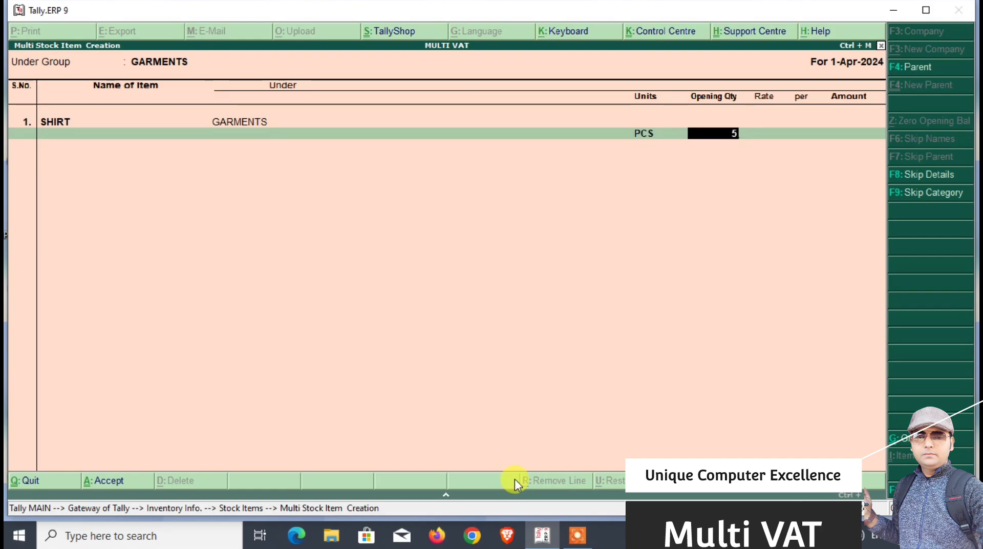
{"action": "key", "text": "Return"}
{"action": "key", "text": "Return"}
{"action": "key", "text": "Return"}
{"action": "key", "text": "Return"}
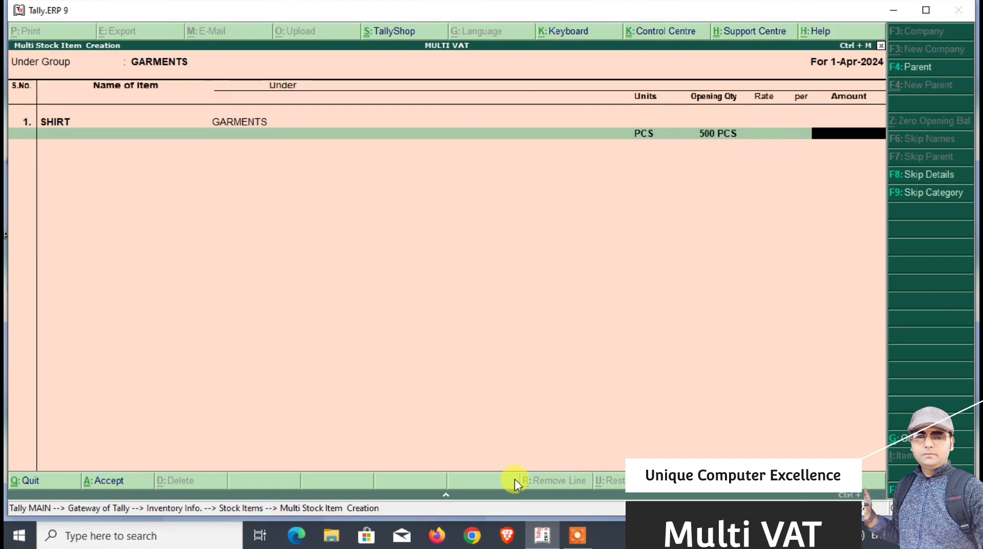
{"action": "key", "text": "Return"}
{"action": "key", "text": "Return"}
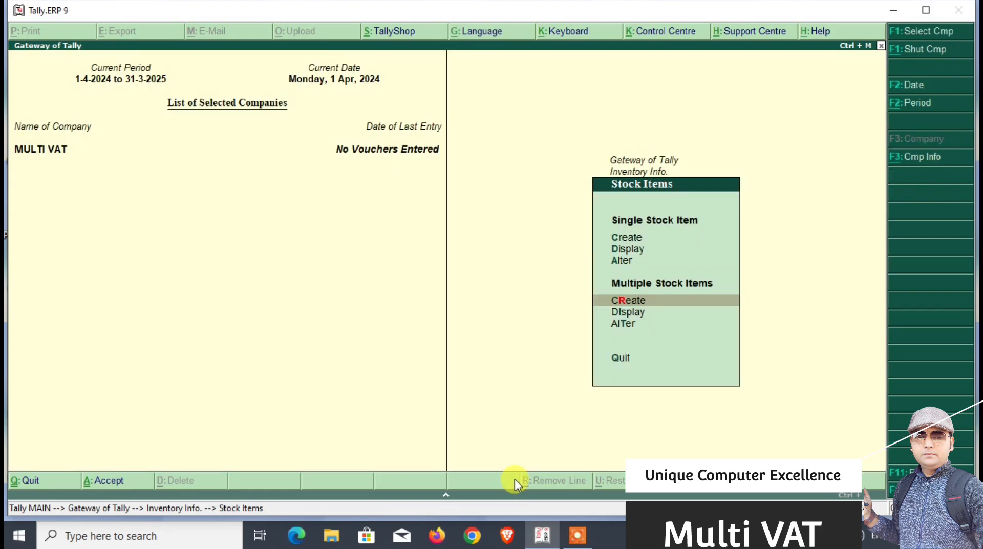
- Create the stock item DEODRANT under the COSMETIC group with unit PCS and an opening quantity of 500, and save it
{"action": "key", "text": "Return"}
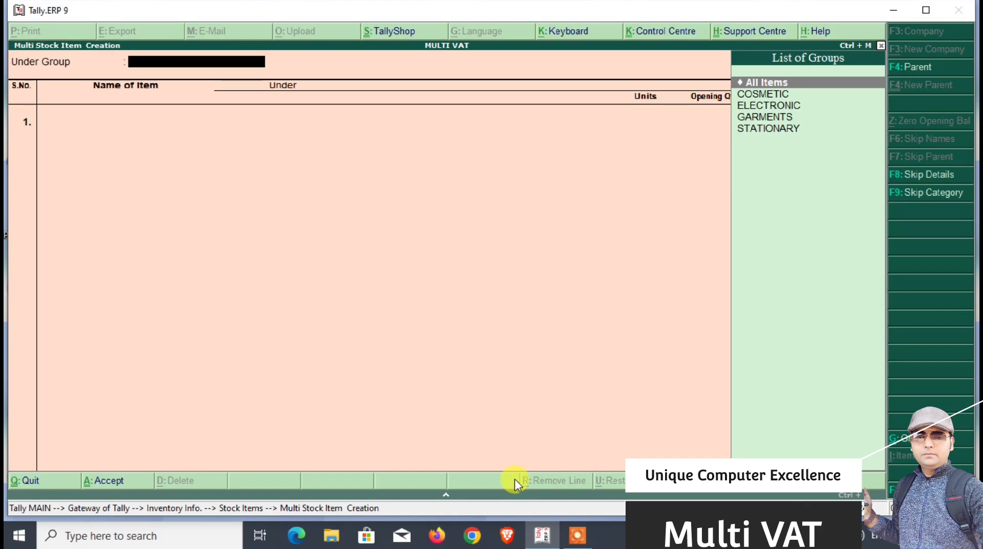
{"action": "key", "text": "Down"}
{"action": "key", "text": "Return"}
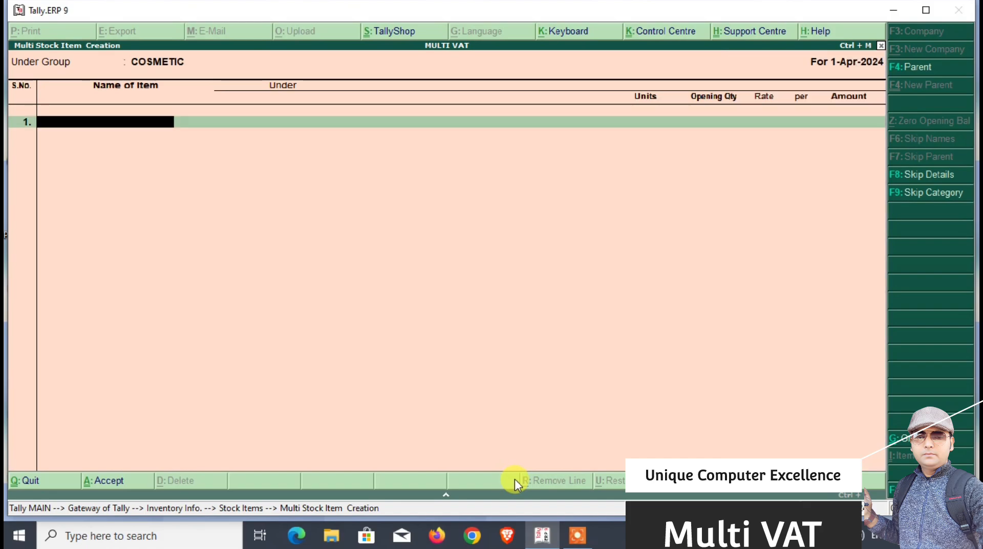
{"action": "type", "text": "DEODRANT"}
{"action": "key", "text": "Return"}
{"action": "key", "text": "Down"}
{"action": "key", "text": "Return"}
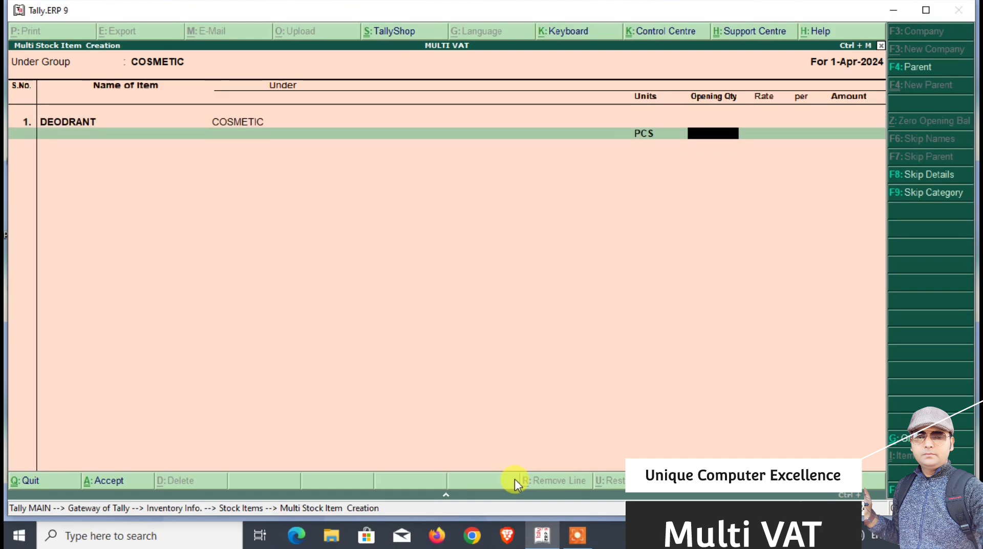
{"action": "type", "text": "500"}
{"action": "key", "text": "Return"}
{"action": "key", "text": "Return"}
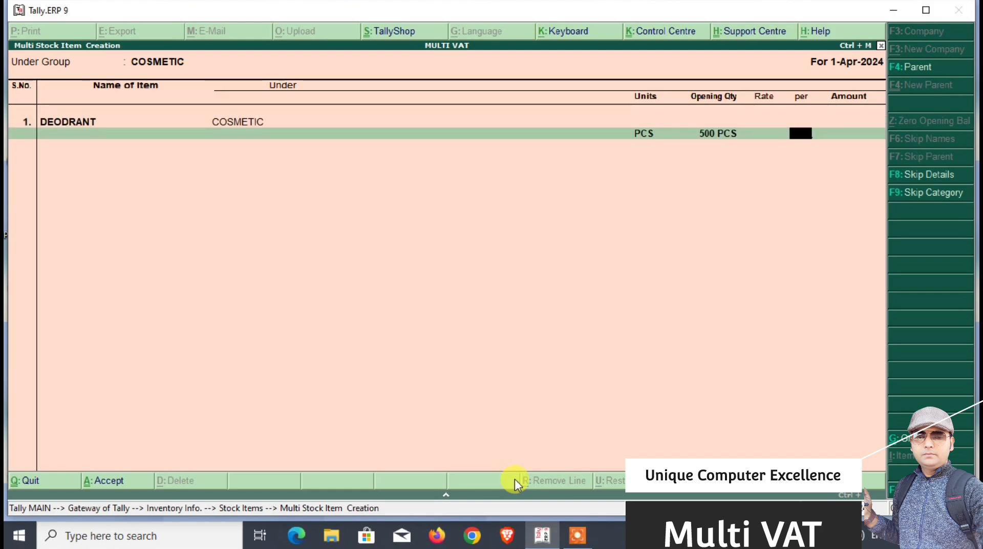
{"action": "key", "text": "Return"}
{"action": "key", "text": "Return"}
{"action": "key", "text": "Return"}
{"action": "key", "text": "Return"}
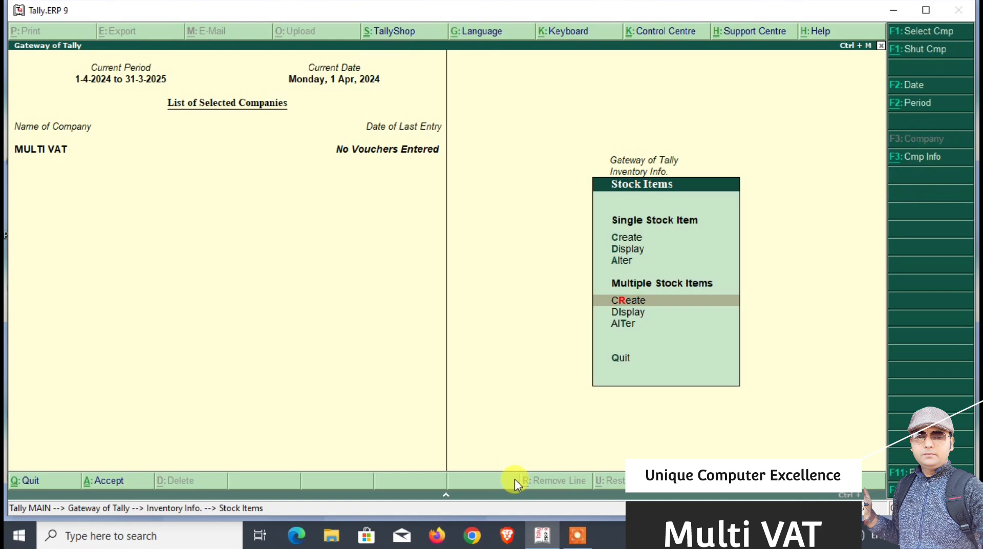
- Start another multiple stock item creation under the STATIONARY group
{"action": "key", "text": "Return"}
{"action": "key", "text": "Down"}
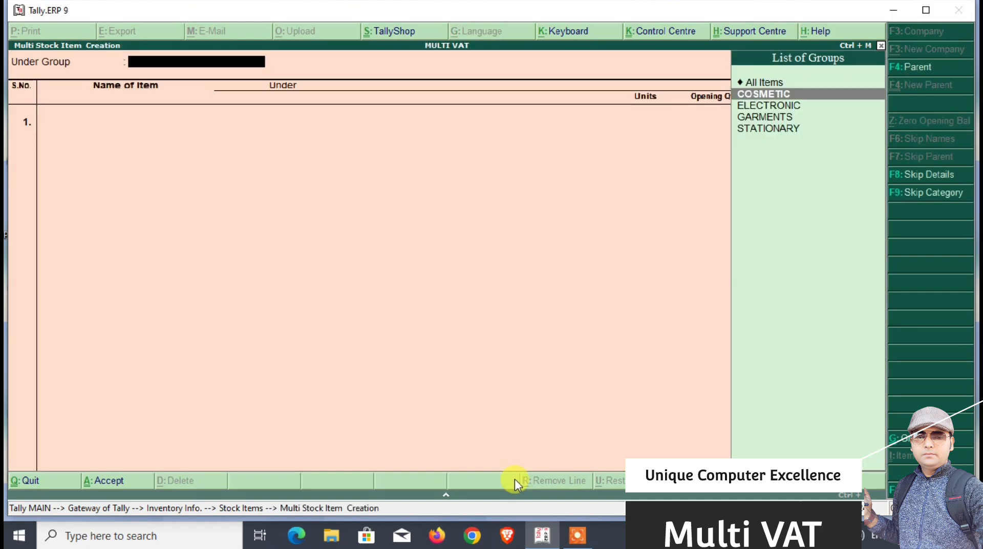
{"action": "key", "text": "Down"}
{"action": "key", "text": "Down"}
{"action": "key", "text": "Down"}
{"action": "key", "text": "Return"}
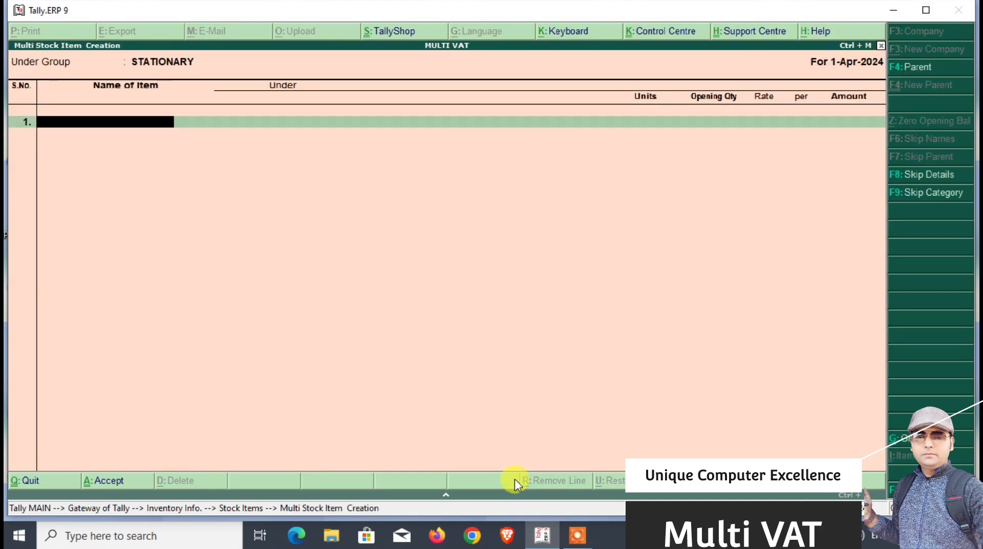
- Add the stock item BALL PEN with unit PCS and an opening quantity of 500, and save it
{"action": "type", "text": "BALL PEN"}
{"action": "key", "text": "Return"}
{"action": "key", "text": "Return"}
{"action": "key", "text": "Down"}
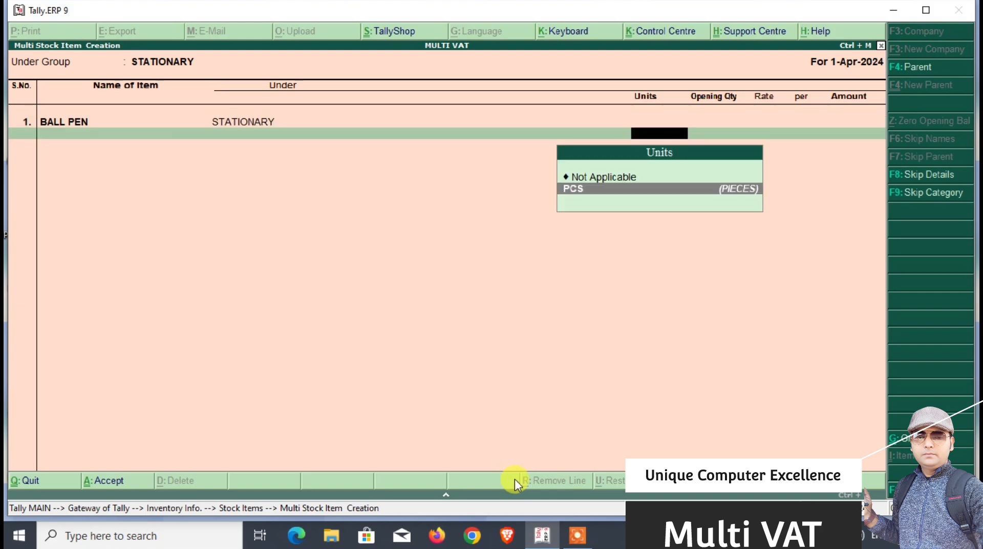
{"action": "key", "text": "Return"}
{"action": "type", "text": "500"}
{"action": "key", "text": "Return"}
{"action": "key", "text": "Return"}
{"action": "key", "text": "Return"}
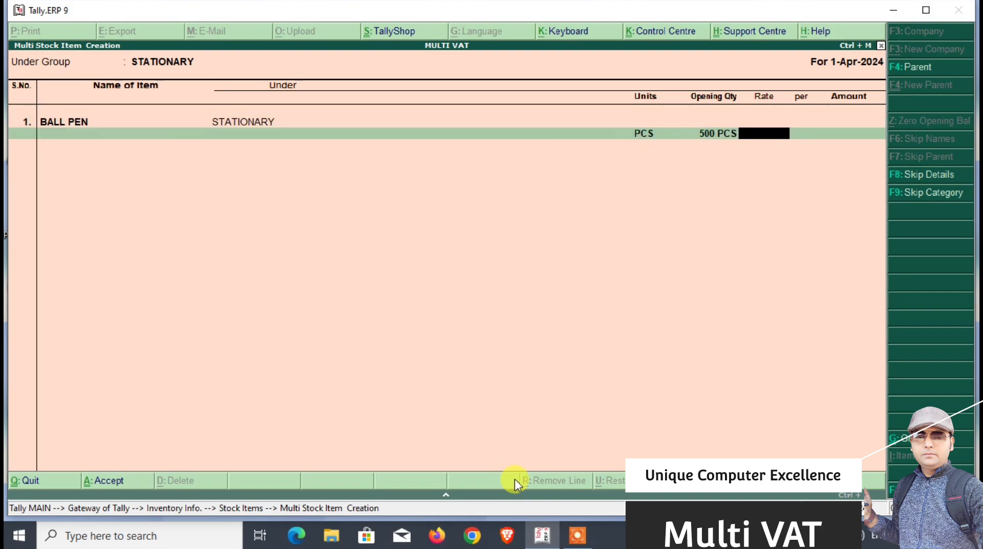
{"action": "key", "text": "Return"}
{"action": "key", "text": "Return"}
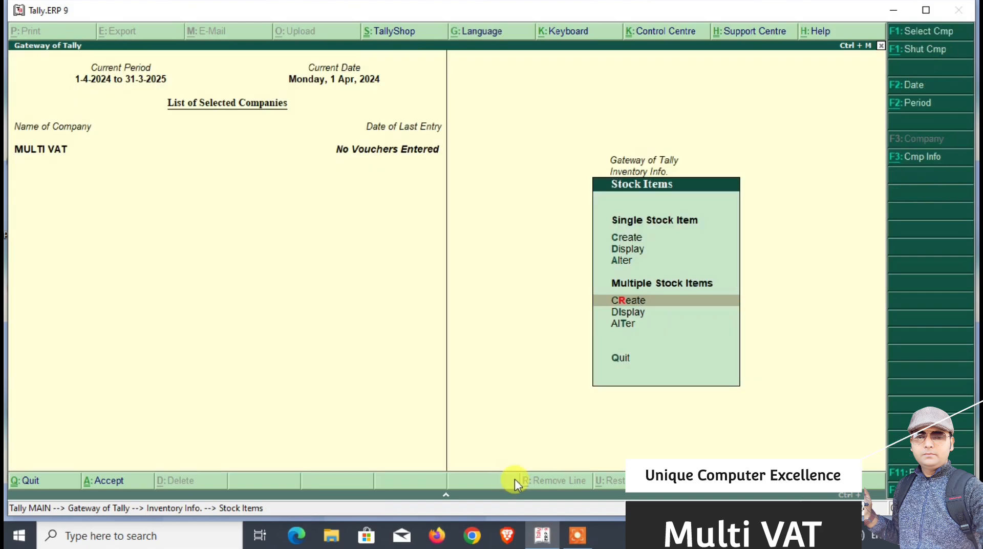
- Start another multiple stock item creation under the ELECTRONIC group
{"action": "key", "text": "Return"}
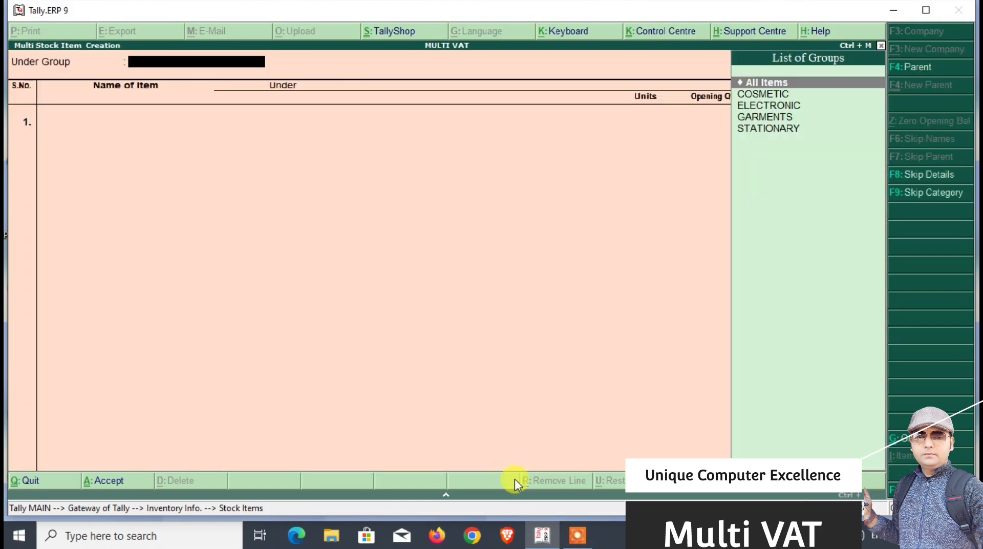
{"action": "key", "text": "Down"}
{"action": "key", "text": "Down"}
{"action": "key", "text": "Down"}
{"action": "key", "text": "Up"}
{"action": "key", "text": "Return"}
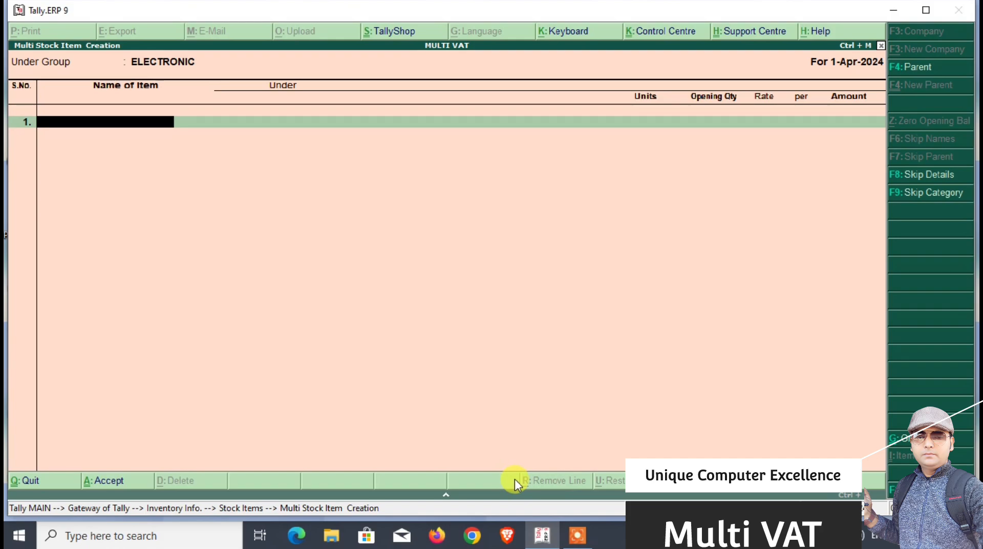
- Add the stock item MOBILE PHONE with unit PCS and an opening quantity of 500, and save it
{"action": "type", "text": "MOBILE PHOT"}
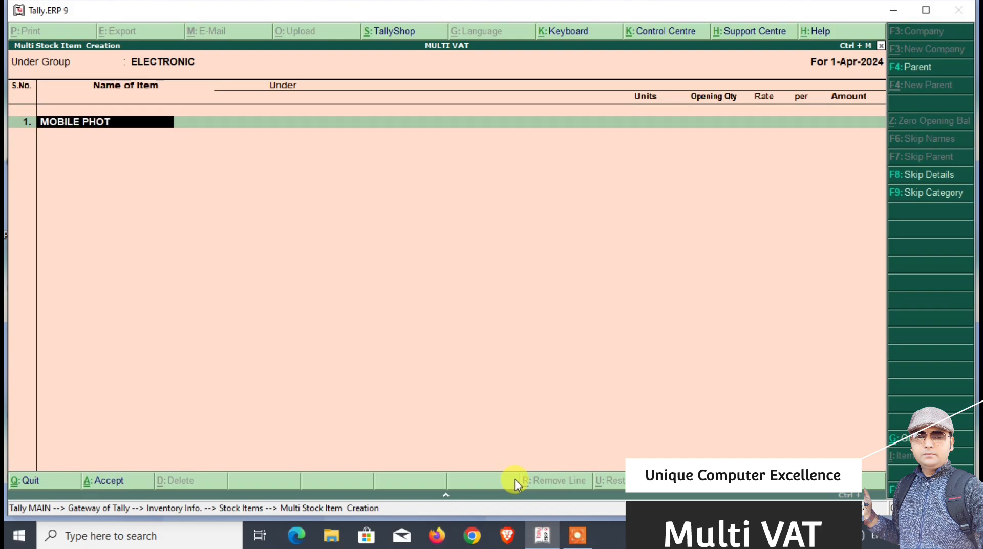
{"action": "key", "text": "BackSpace"}
{"action": "type", "text": "NE"}
{"action": "key", "text": "Return"}
{"action": "key", "text": "Down"}
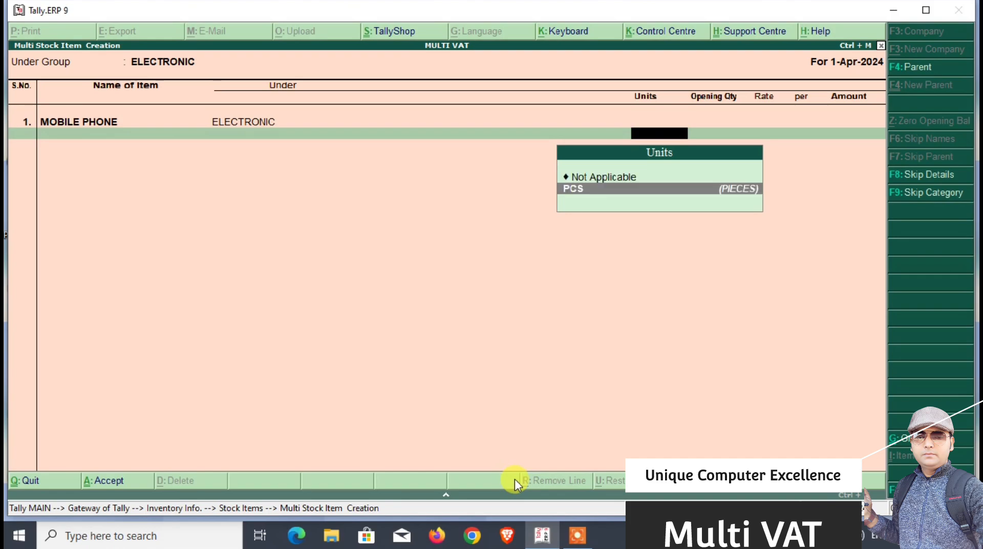
{"action": "key", "text": "Return"}
{"action": "type", "text": "500"}
{"action": "key", "text": "Return"}
{"action": "key", "text": "Return"}
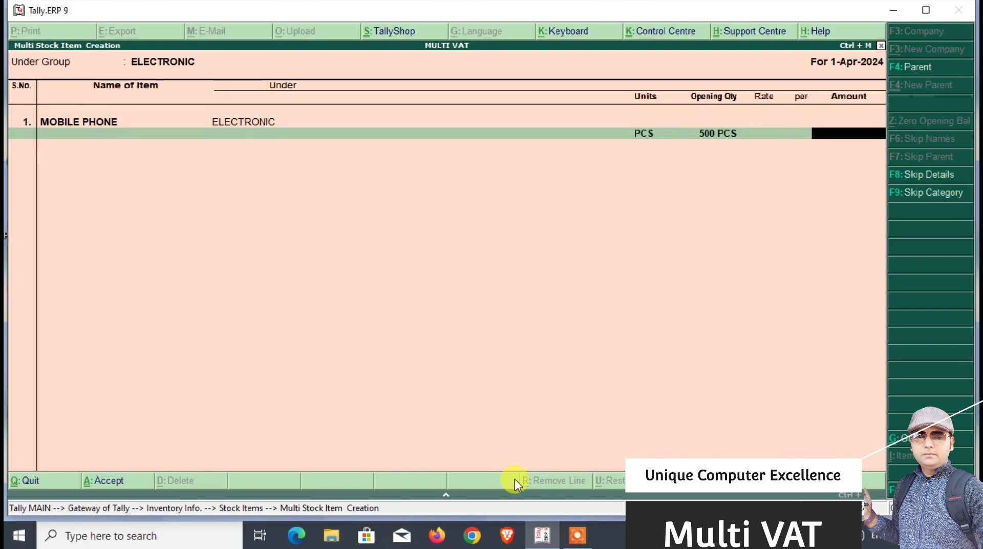
{"action": "key", "text": "Return"}
{"action": "key", "text": "Return"}
{"action": "key", "text": "Return"}
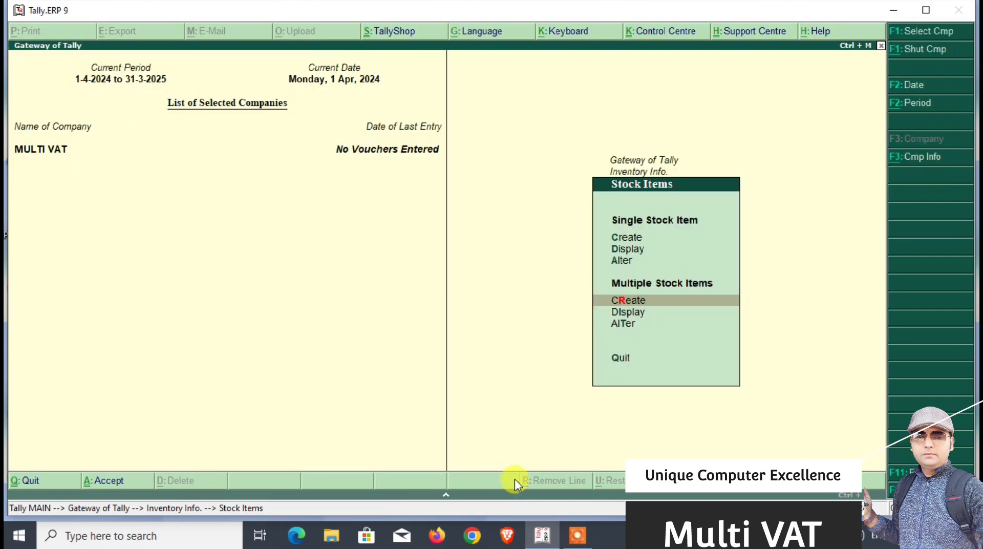
- Leave the inventory masters and start a sales voucher in accounting voucher creation
{"action": "key", "text": "Escape"}
{"action": "key", "text": "Escape"}
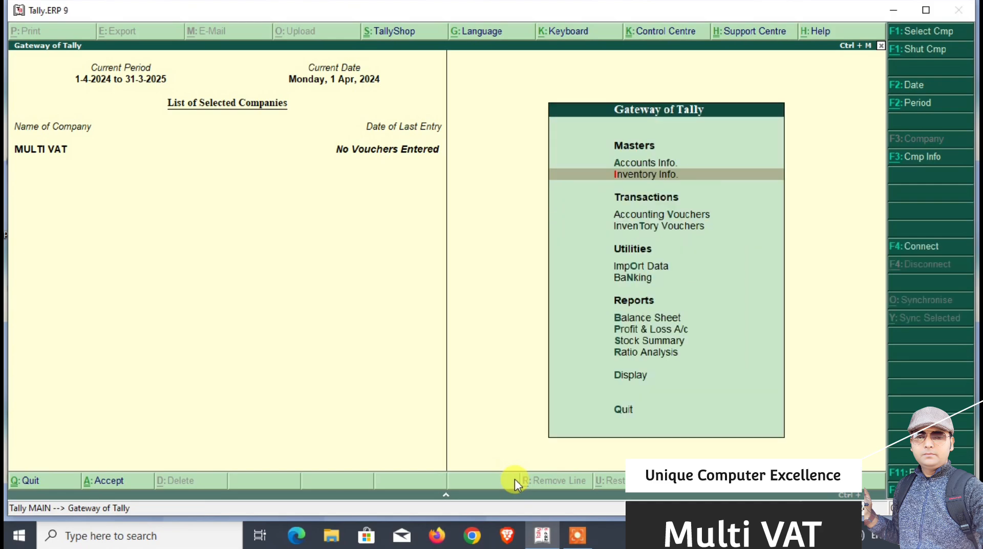
{"action": "key", "text": "Down"}
{"action": "key", "text": "Down"}
{"action": "key", "text": "Up"}
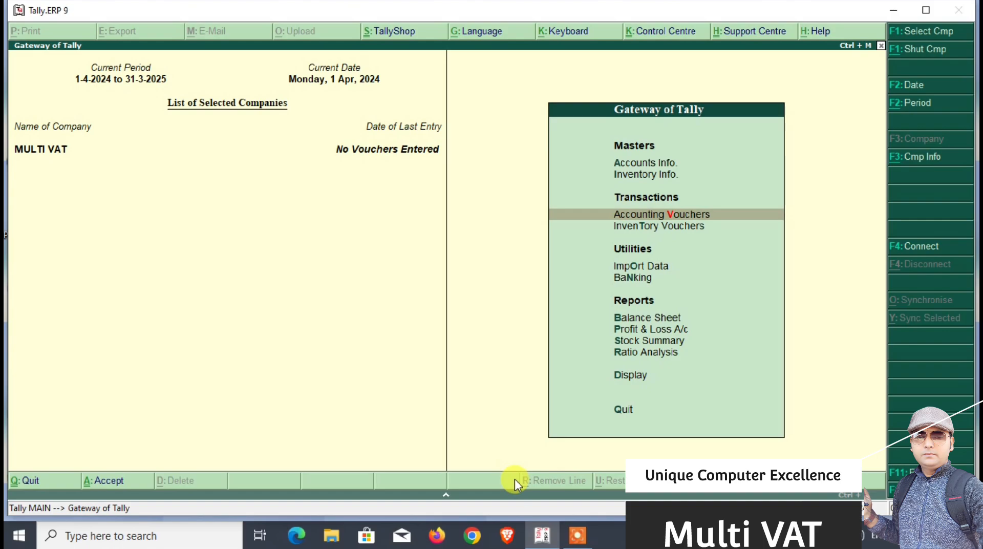
{"action": "key", "text": "Return"}
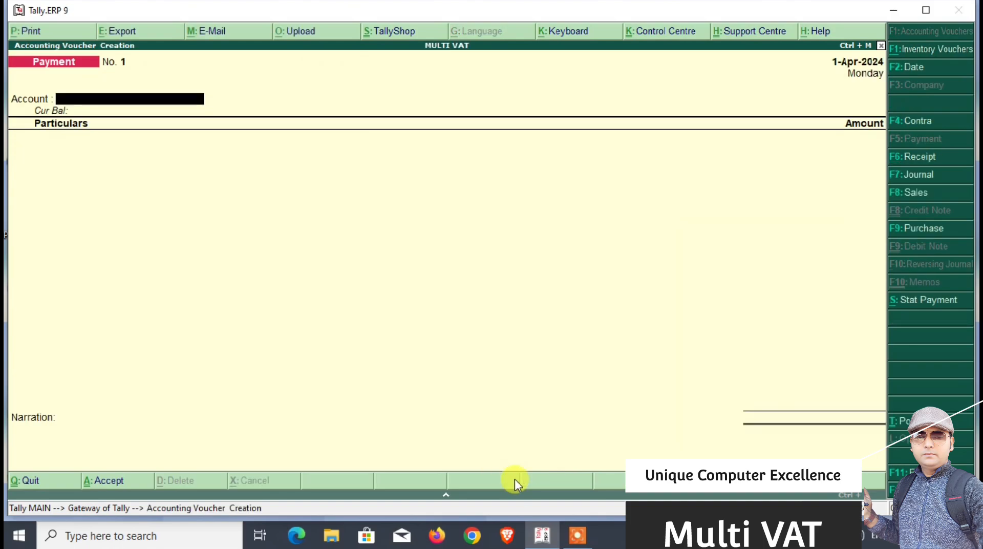
{"action": "left_click", "coordinate": [904, 194]}
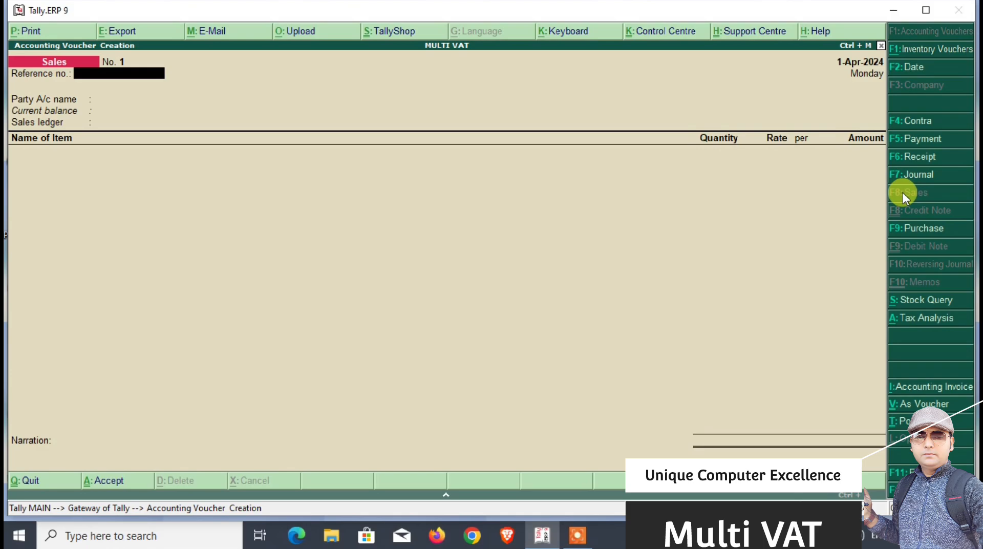
- Set the customer's ledger as the voucher's party, accept the party details without additions, and choose SALES A/C as the sales ledger
{"action": "key", "text": "Return"}
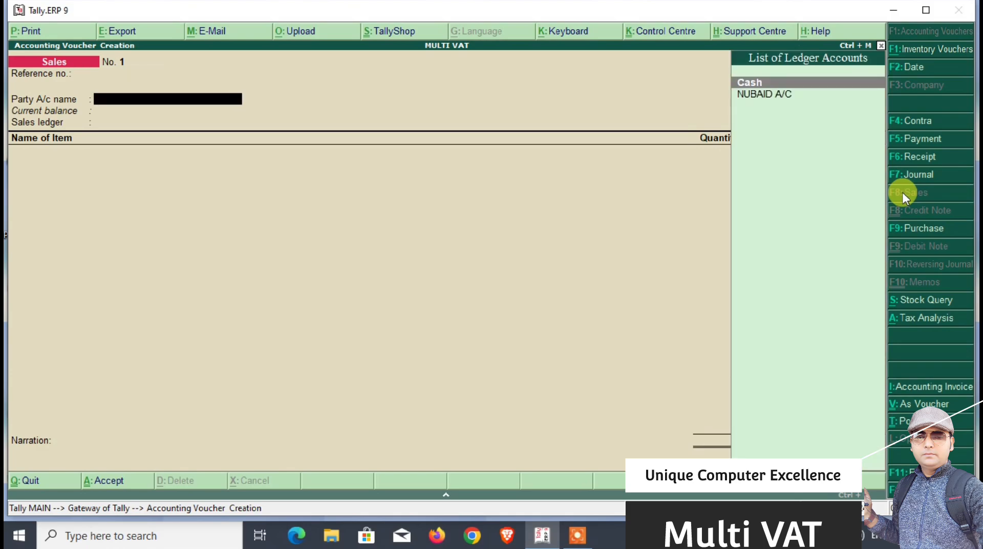
{"action": "key", "text": "Down"}
{"action": "key", "text": "Return"}
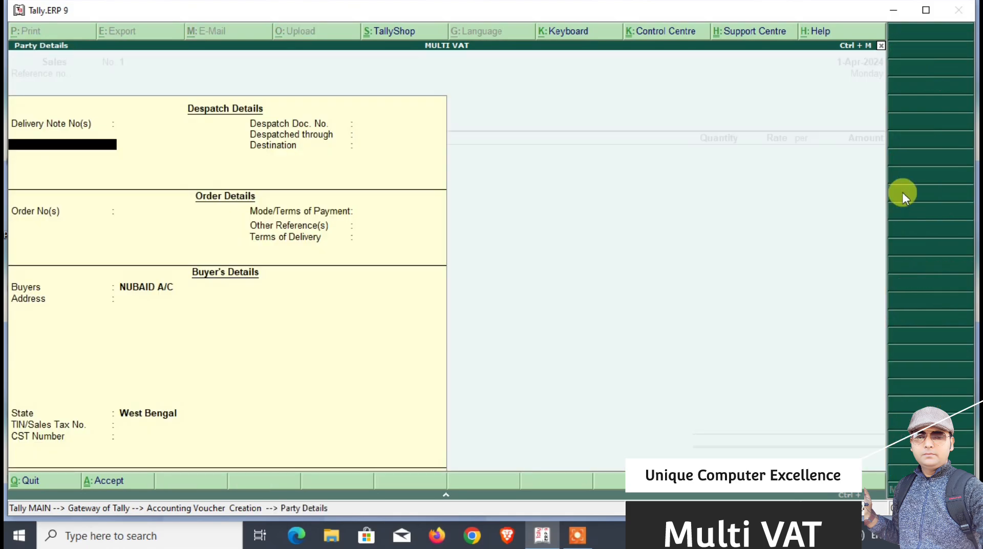
{"action": "key", "text": "Return"}
{"action": "key", "text": "Return"}
{"action": "key", "text": "Return"}
{"action": "key", "text": "Return"}
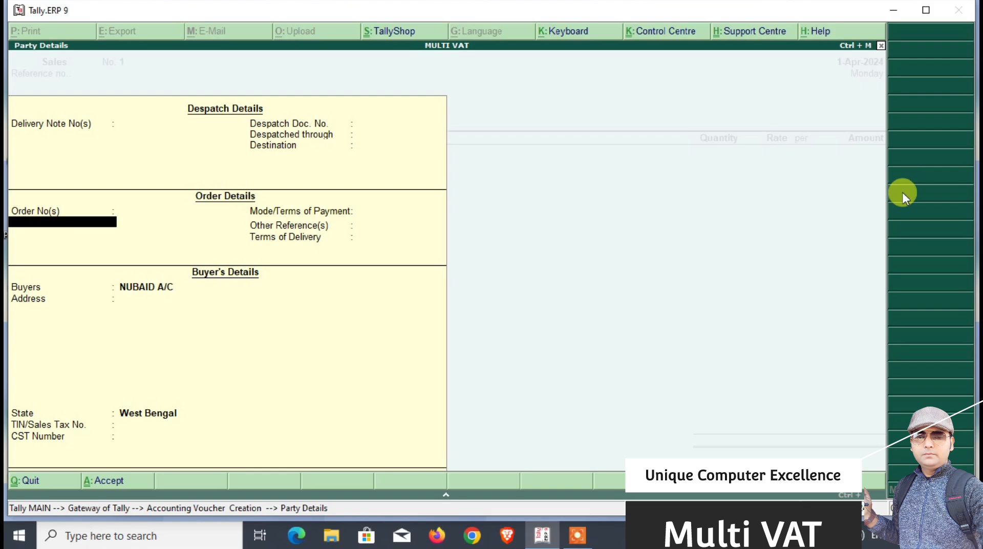
{"action": "key", "text": "ctrl+a"}
{"action": "key", "text": "Return"}
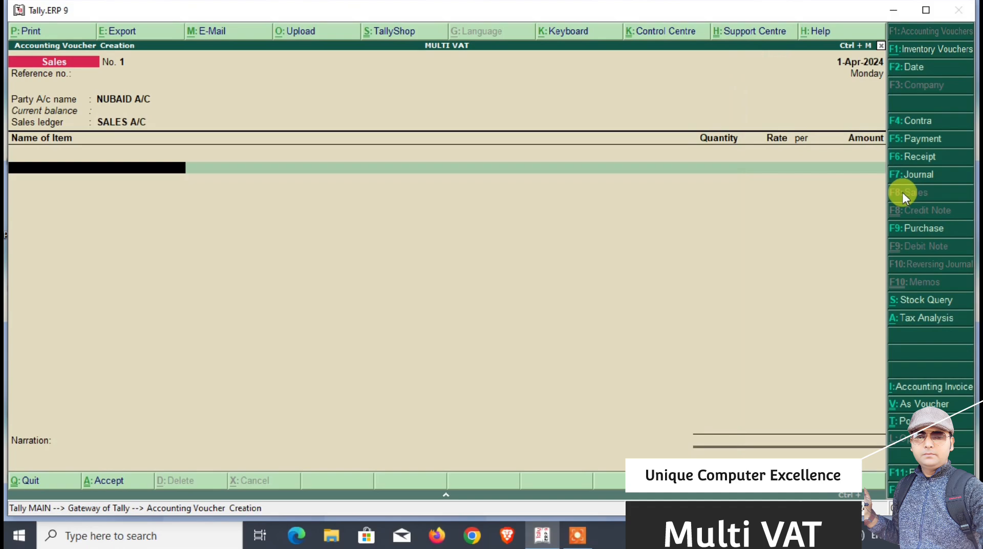
- Add the stock item SHIRT to the sales voucher with a quantity of 10 PCS at a rate of 500
{"action": "type", "text": "E"}
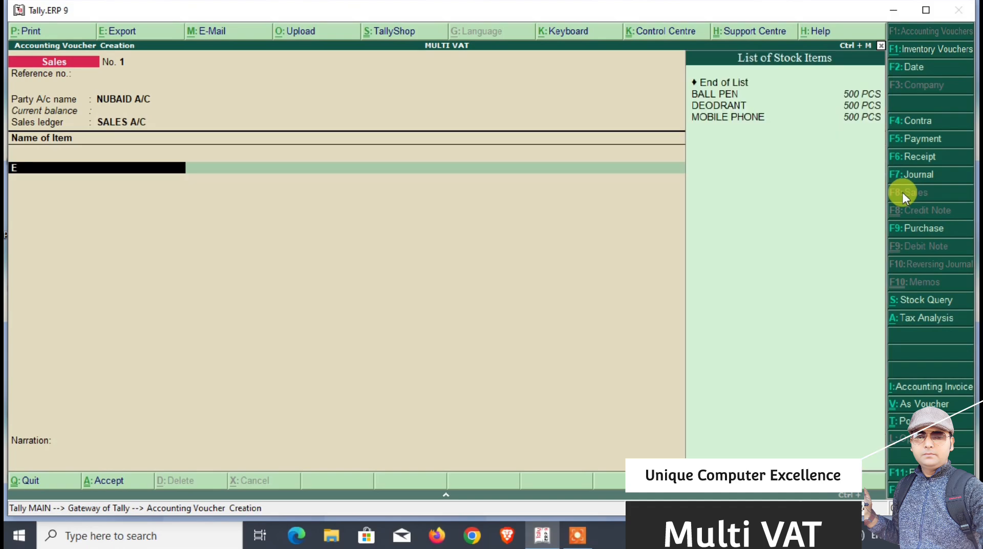
{"action": "key", "text": "BackSpace"}
{"action": "key", "text": "Down"}
{"action": "key", "text": "Down"}
{"action": "key", "text": "Down"}
{"action": "key", "text": "Down"}
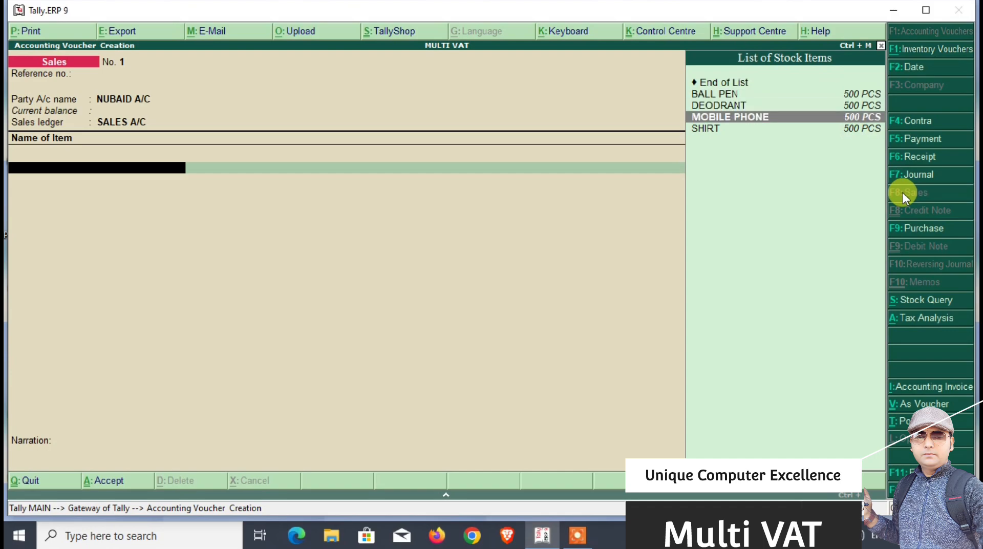
{"action": "key", "text": "Return"}
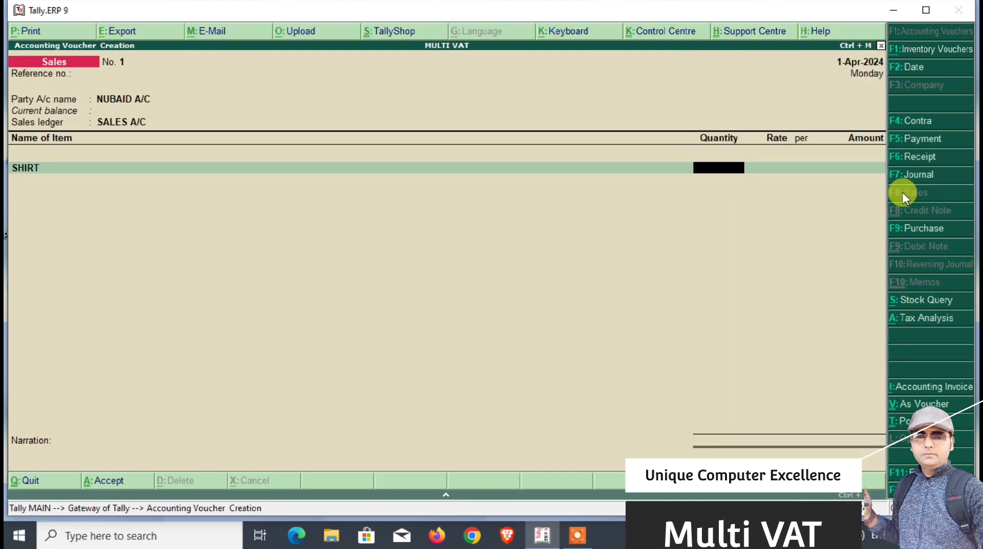
{"action": "type", "text": "10"}
{"action": "key", "text": "Return"}
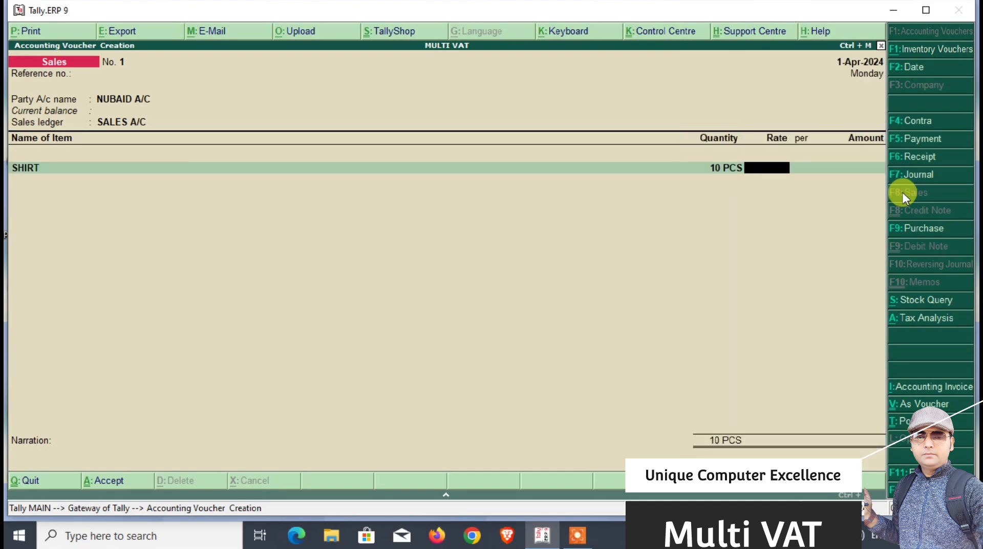
{"action": "type", "text": "500"}
{"action": "key", "text": "Return"}
{"action": "key", "text": "Return"}
{"action": "key", "text": "Return"}
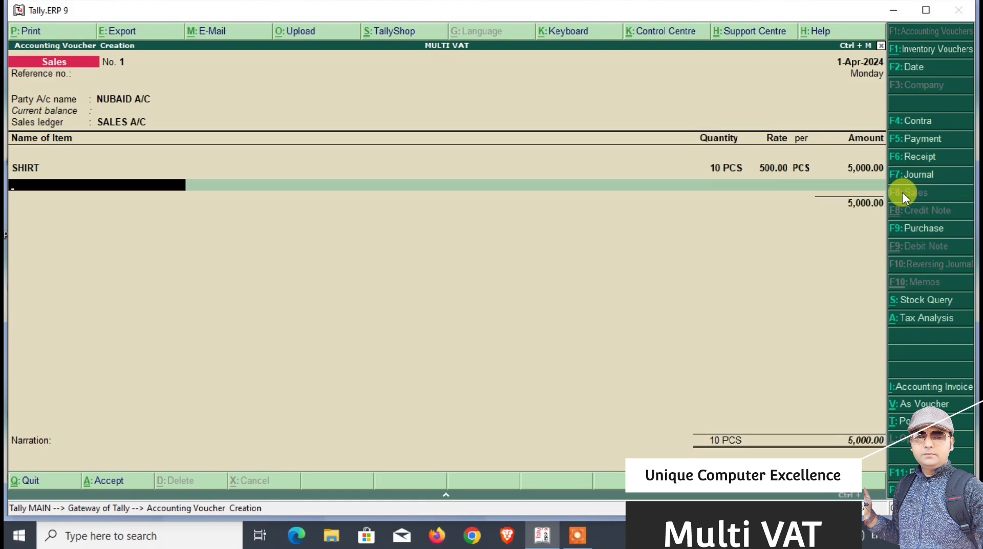
- Add the stock item DEODRANT to the sales voucher with a quantity of 10 PCS at a rate of 300
{"action": "type", "text": "DE"}
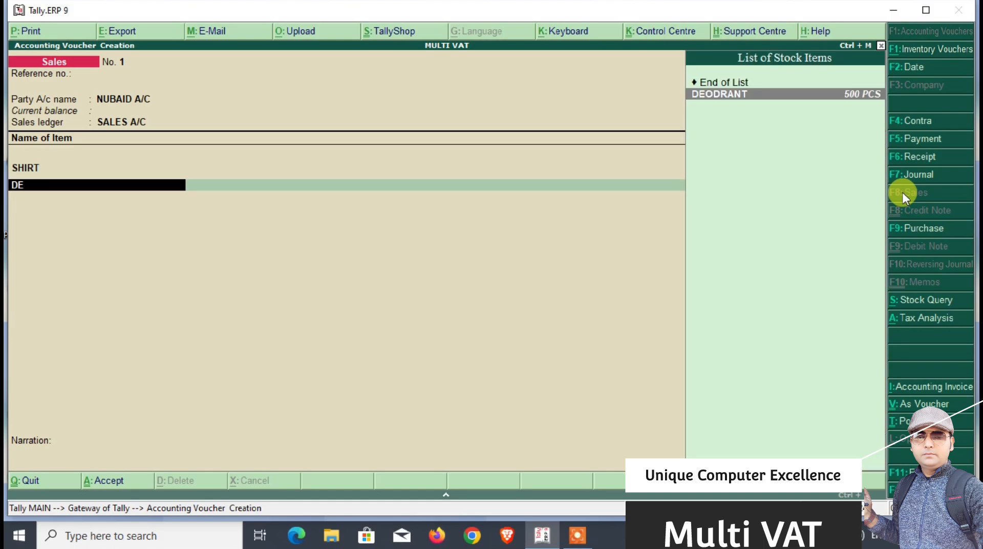
{"action": "key", "text": "Return"}
{"action": "type", "text": "10"}
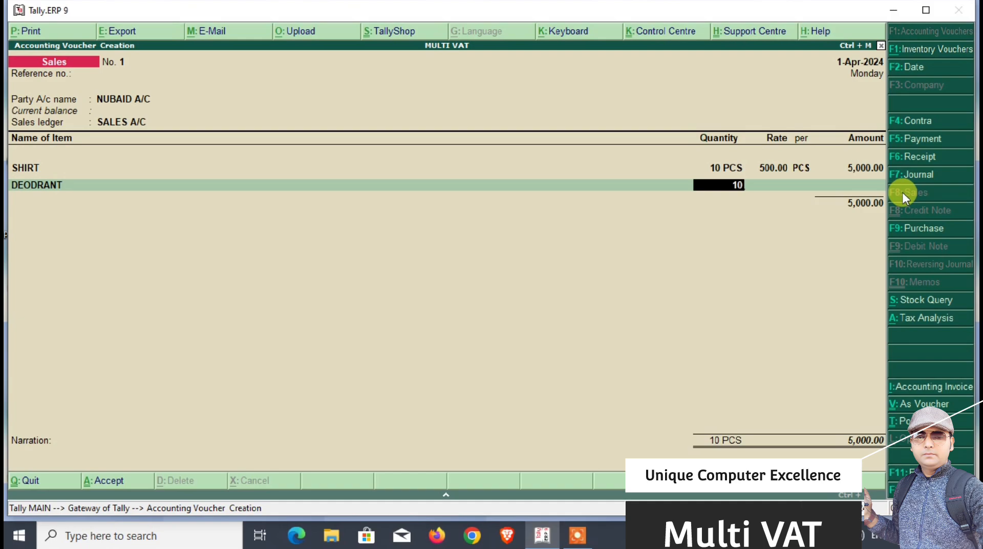
{"action": "key", "text": "Return"}
{"action": "type", "text": "300"}
{"action": "key", "text": "Return"}
{"action": "key", "text": "Return"}
{"action": "key", "text": "Return"}
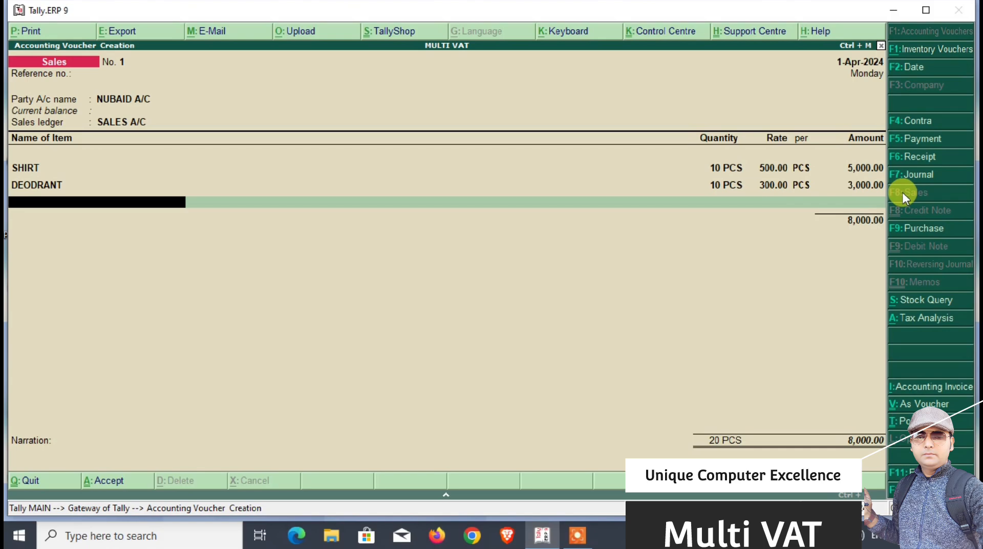
- Add the stock item BALL PEN to the sales voucher with a quantity of 50 PCS at a rate of 50
{"action": "type", "text": "BA"}
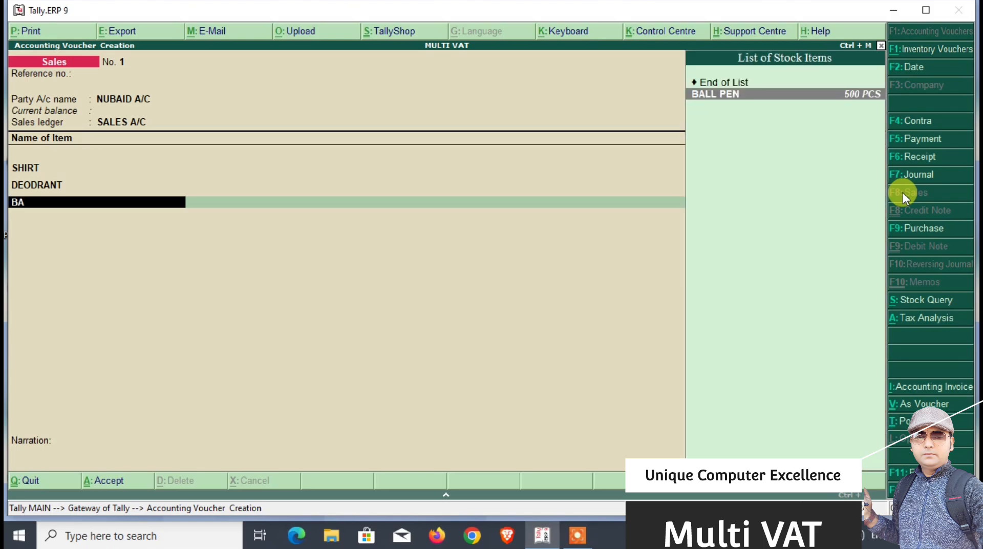
{"action": "key", "text": "Return"}
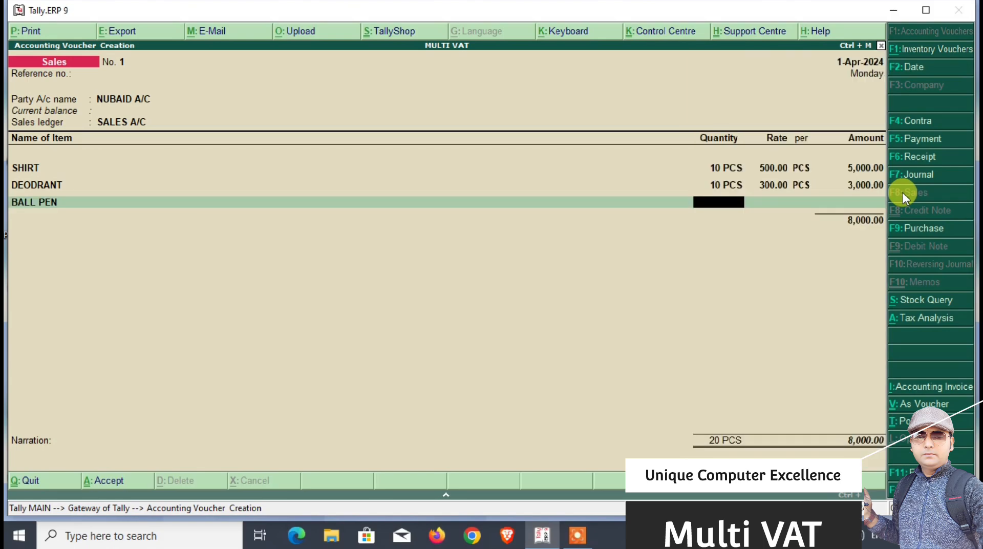
{"action": "type", "text": "50"}
{"action": "key", "text": "Return"}
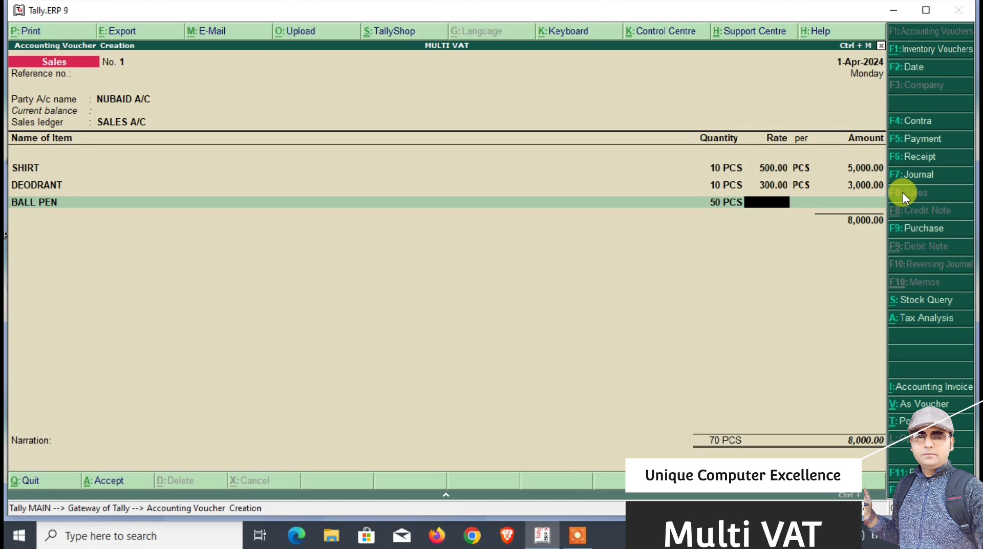
{"action": "type", "text": "50"}
{"action": "key", "text": "Return"}
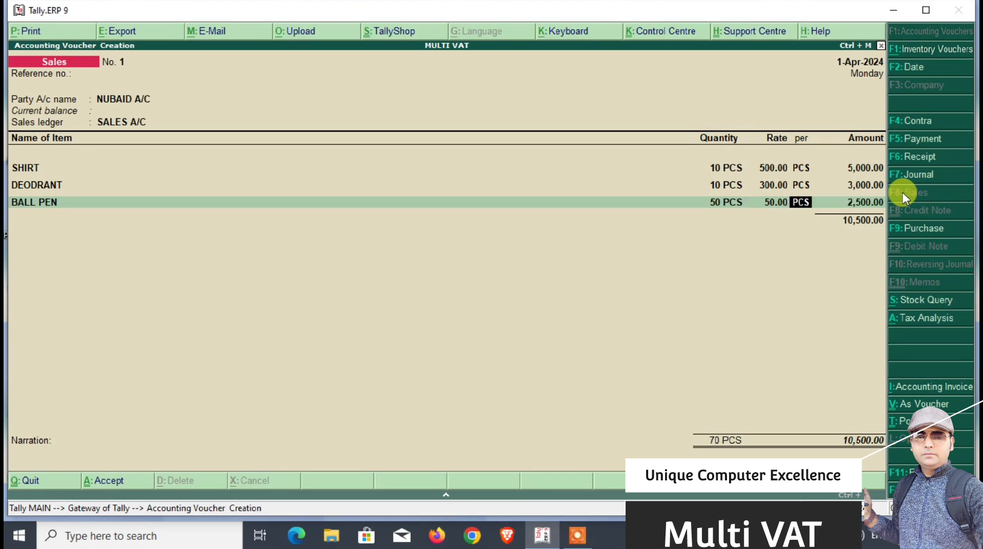
{"action": "key", "text": "Return"}
{"action": "key", "text": "Return"}
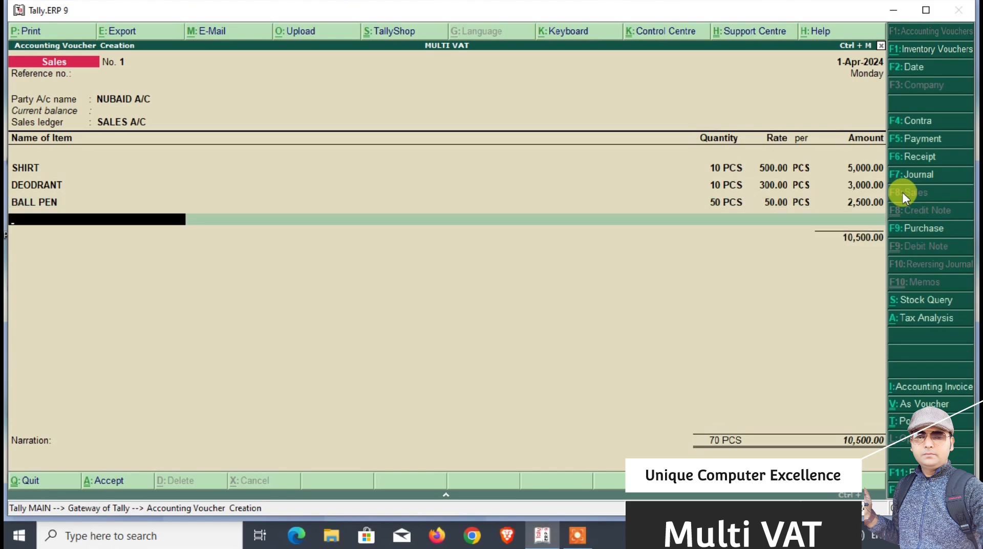
- Add the stock item MOBILE PHONE to the sales voucher with a quantity of 5 PCS at a rate of 2000
{"action": "type", "text": "MO"}
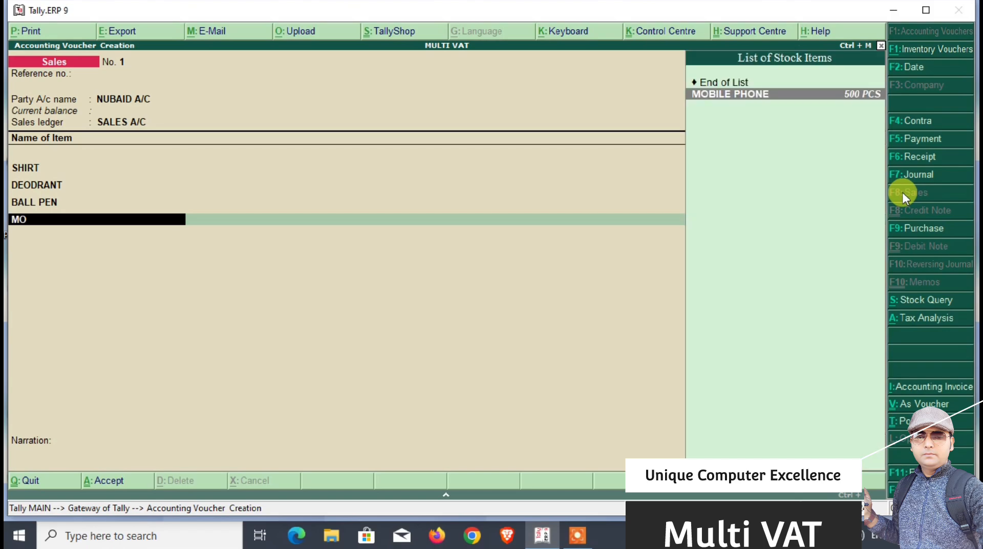
{"action": "key", "text": "Return"}
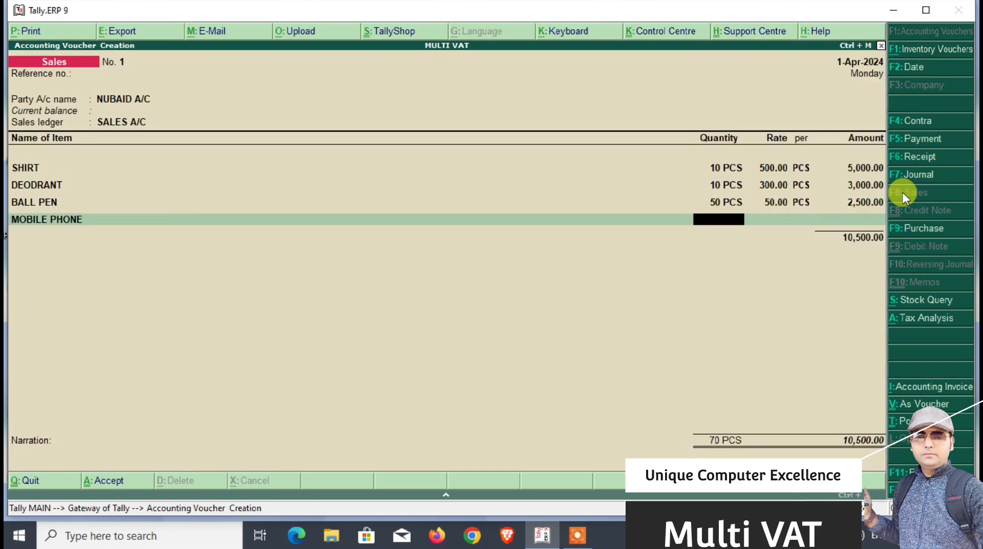
{"action": "type", "text": "5"}
{"action": "key", "text": "Return"}
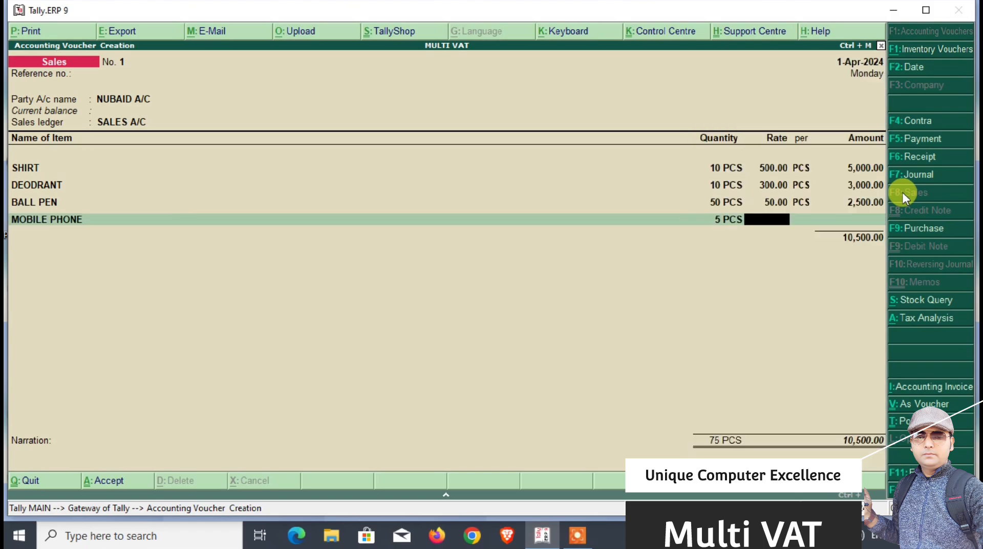
{"action": "type", "text": "2000"}
{"action": "key", "text": "Return"}
{"action": "key", "text": "Return"}
{"action": "key", "text": "Return"}
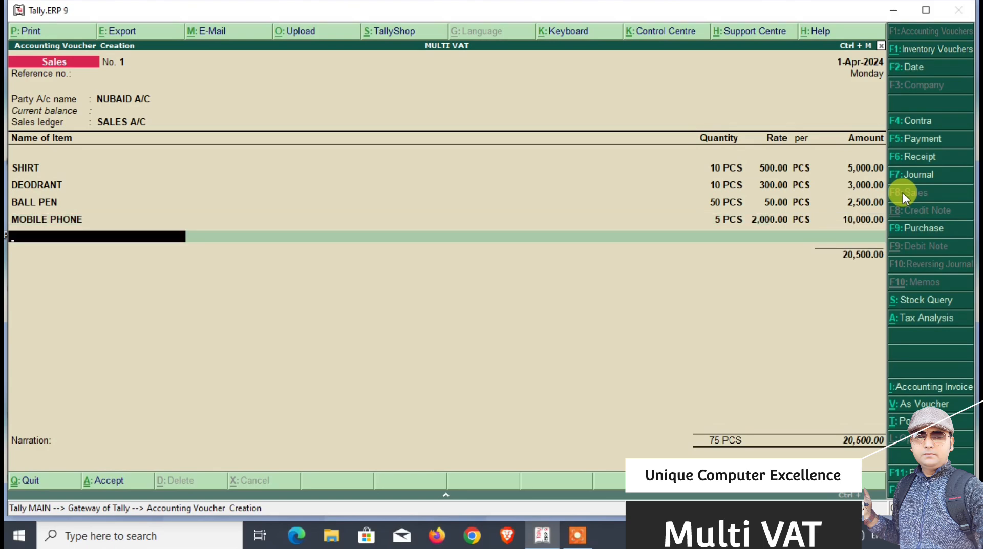
- End the item list and add the OUTPUT VAT ledger below the items
{"action": "key", "text": "Return"}
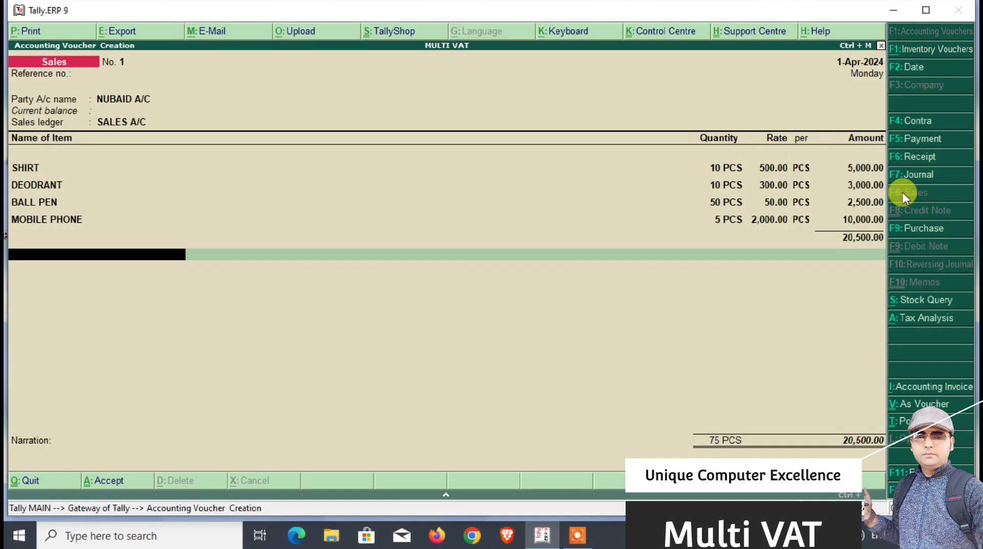
{"action": "type", "text": "OU"}
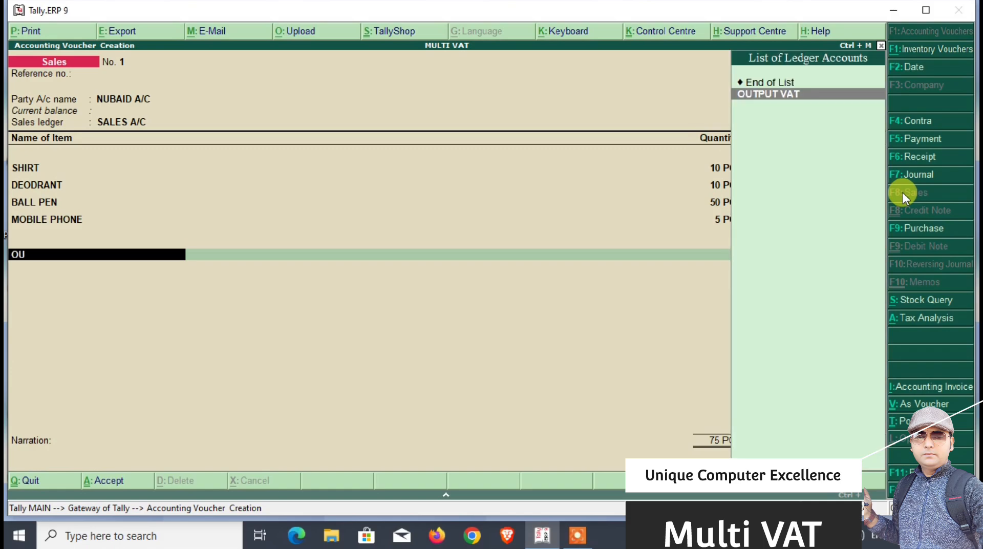
{"action": "key", "text": "Return"}
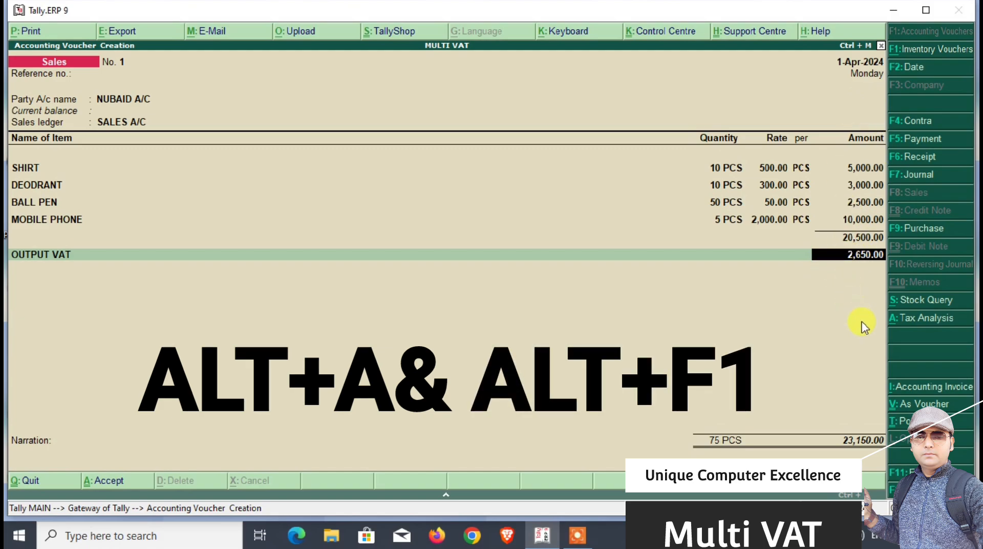
- Examine the voucher's tax analysis in detailed form for the VAT rate and tax of each item, and return to the voucher
{"action": "left_click", "coordinate": [921, 319]}
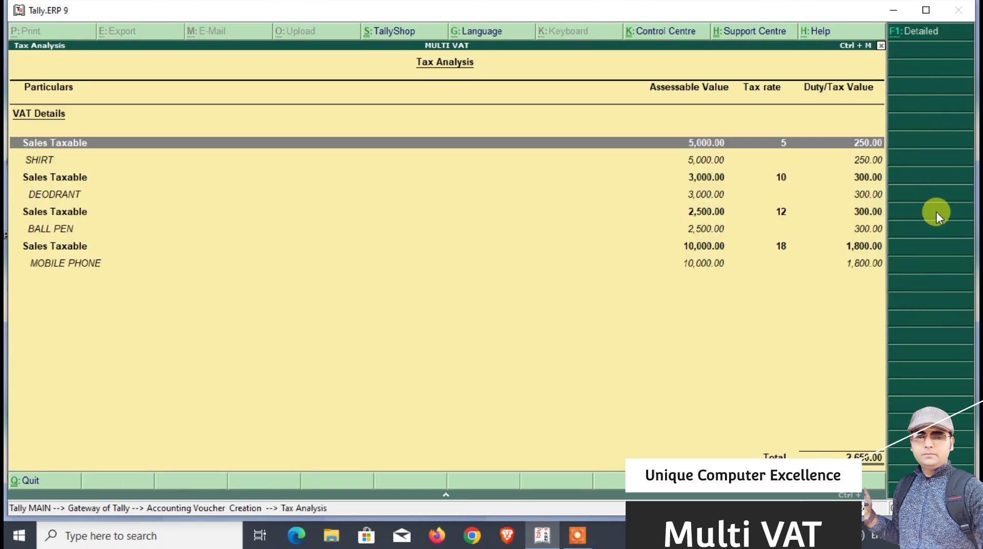
{"action": "key", "text": "alt+F1"}
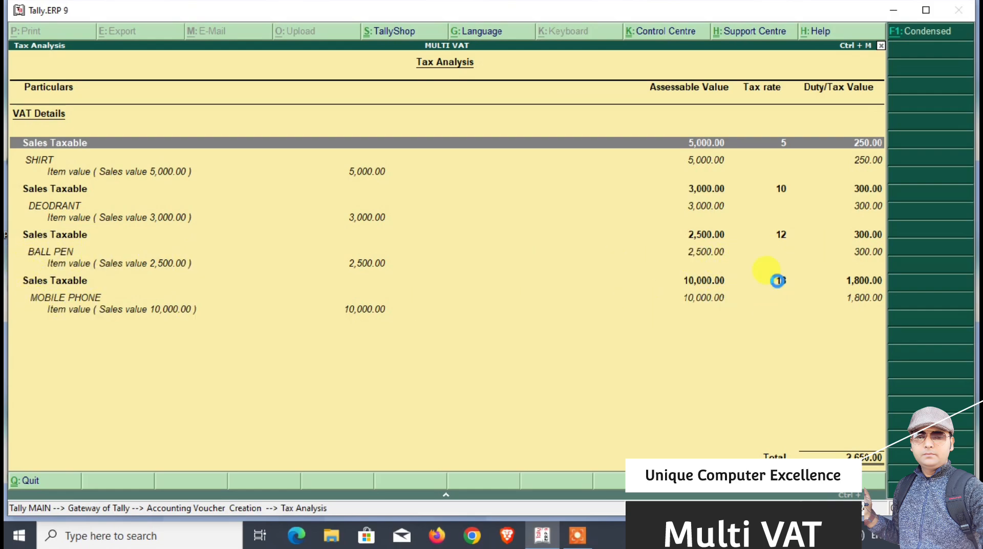
{"action": "key", "text": "Escape"}
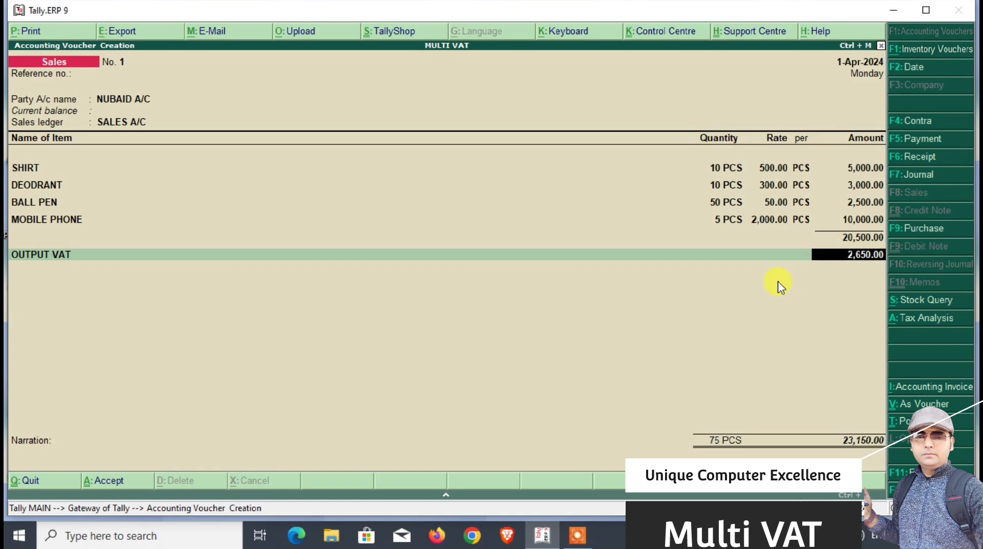
- Save the sales voucher and reopen it for alteration
{"action": "key", "text": "ctrl+a"}
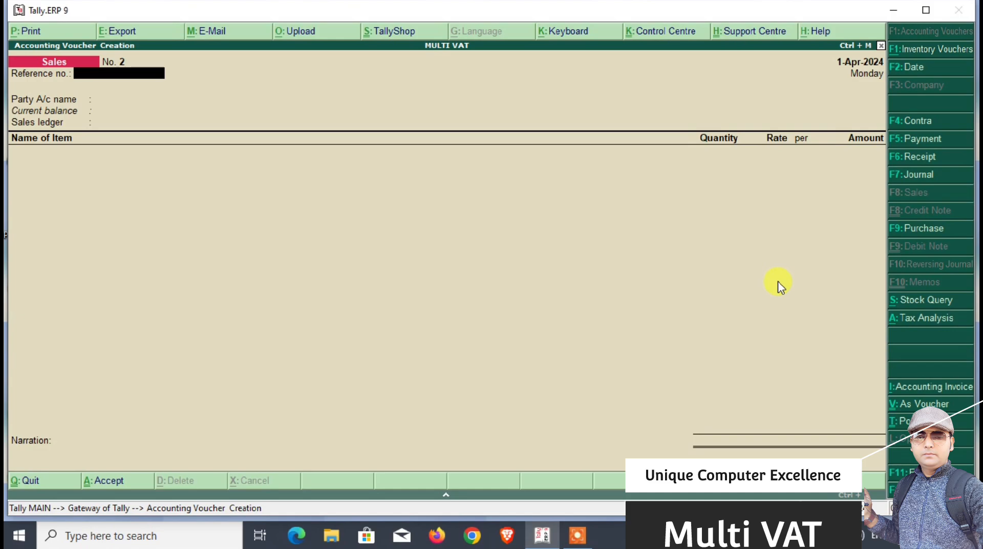
{"action": "key", "text": "Page_Up"}
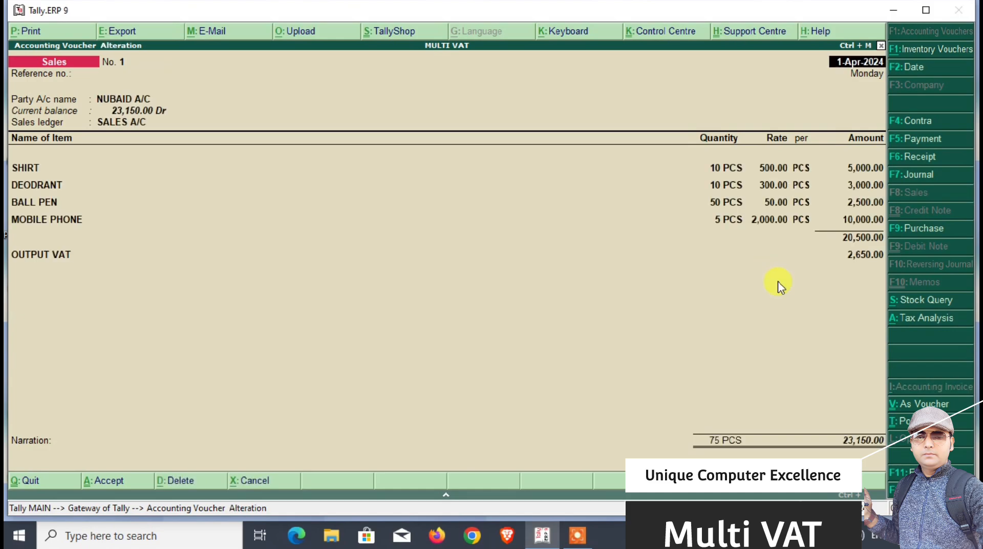
- Preview the sales voucher's printed invoice at enlarged size and examine its items, OUTPUT VAT line and total
{"action": "key", "text": "alt+p"}
{"action": "key", "text": "Return"}
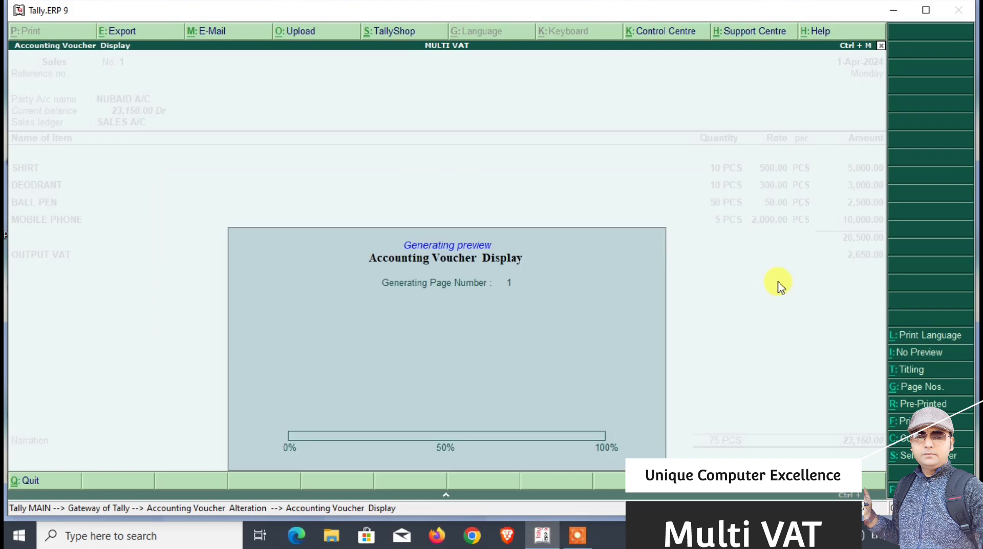
{"action": "key", "text": "alt+z"}
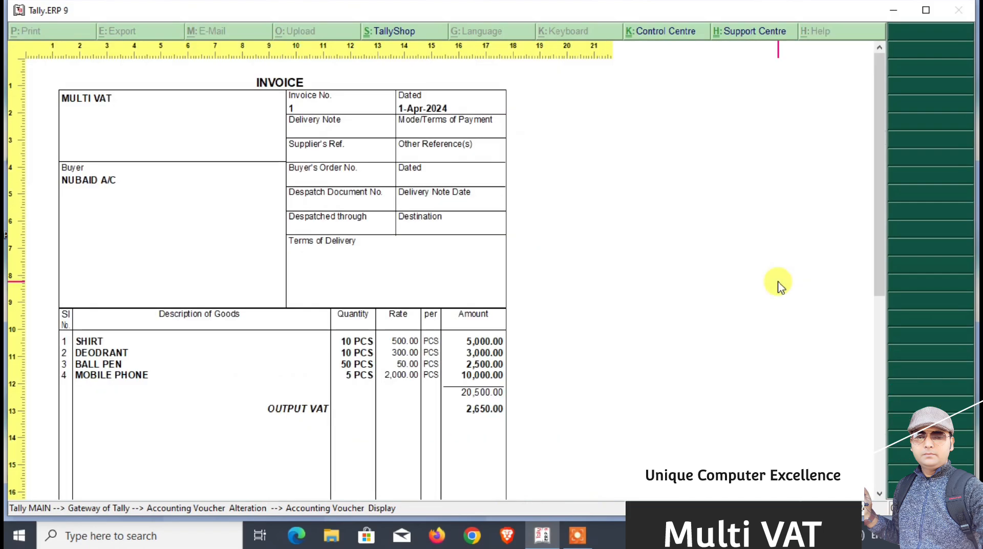
{"action": "left_click_drag", "start_coordinate": [880, 161], "coordinate": [880, 317]}
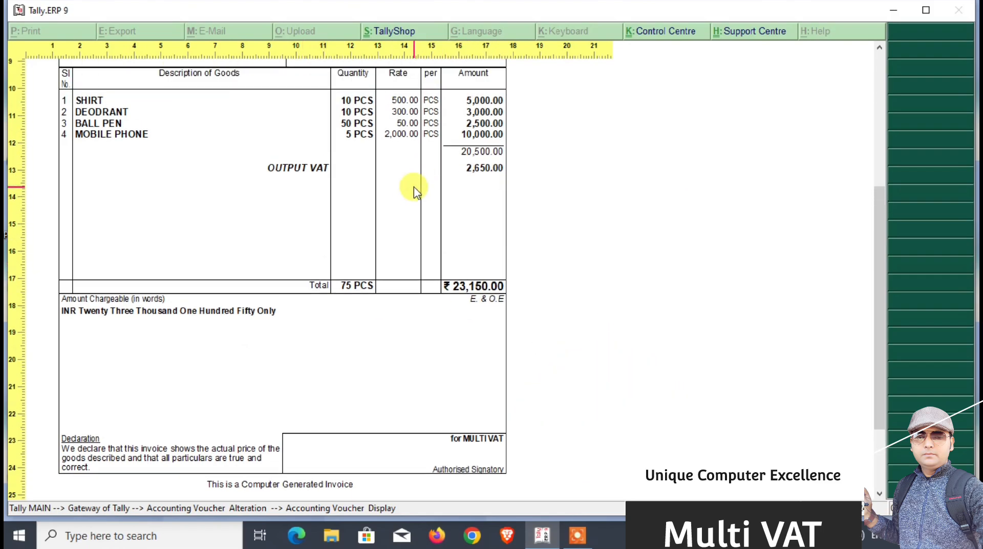
{"action": "scroll", "coordinate": [413, 189], "scroll_direction": "up", "scroll_amount": 2}
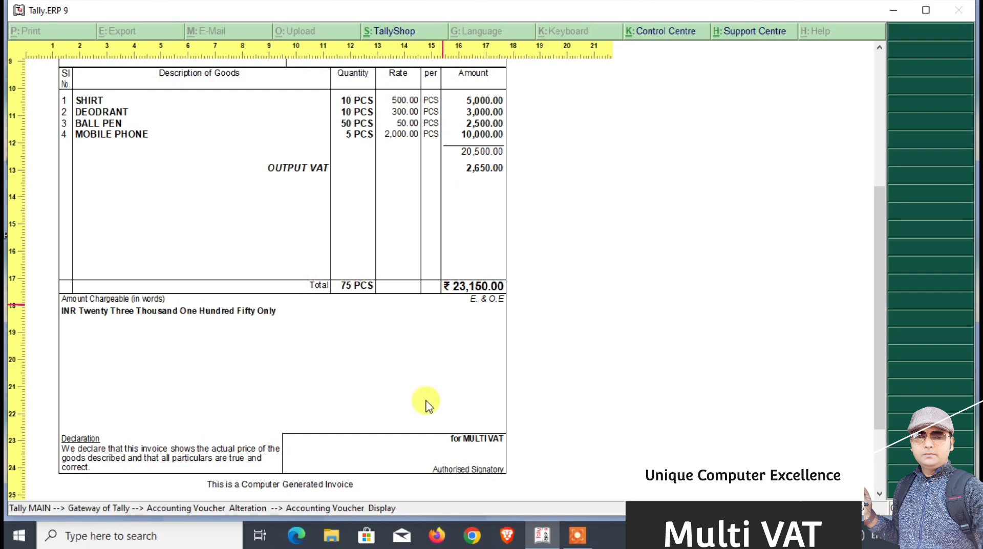
- Switch to Excel by searching for it in Windows and create a blank workbook
{"action": "left_click", "coordinate": [109, 536]}
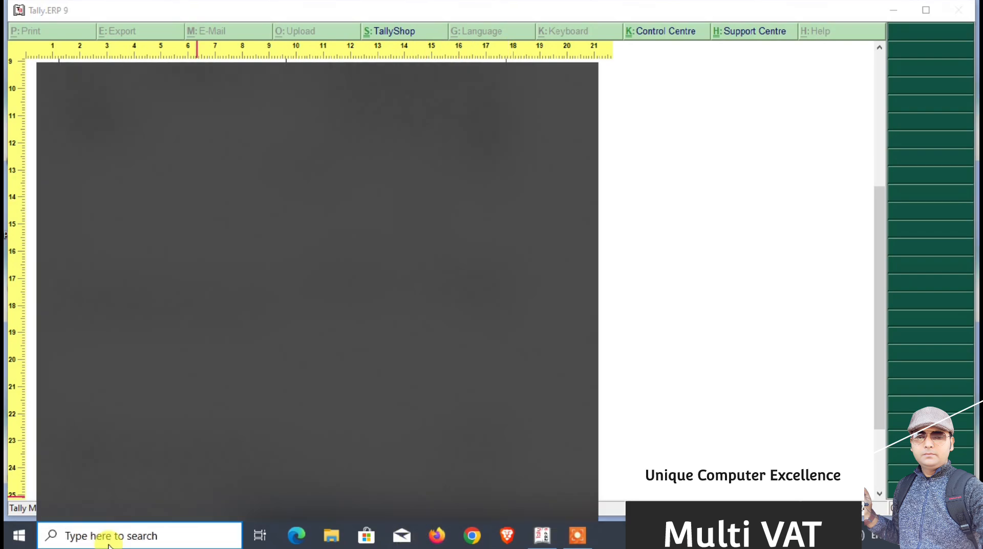
{"action": "type", "text": "EXCEL"}
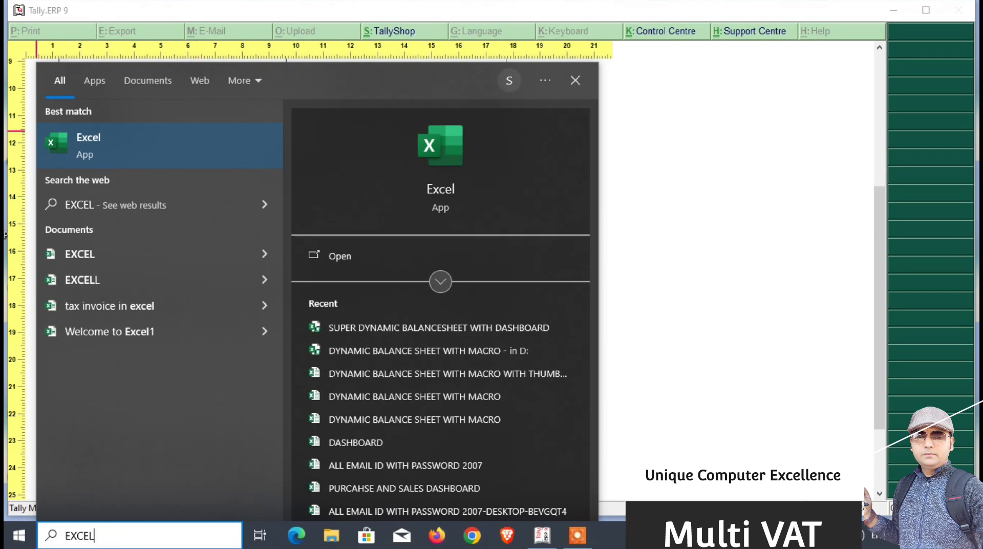
{"action": "left_click", "coordinate": [143, 156]}
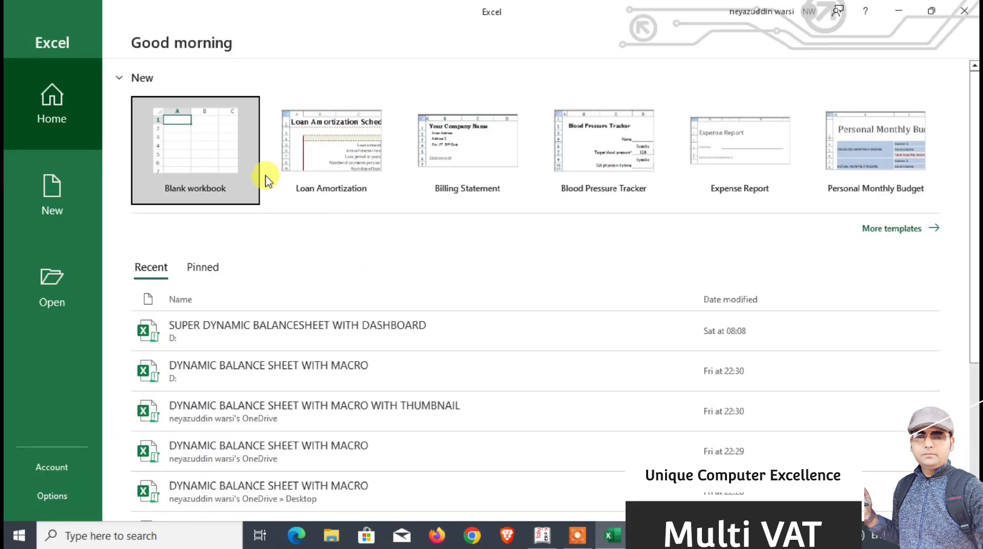
{"action": "left_click", "coordinate": [177, 138]}
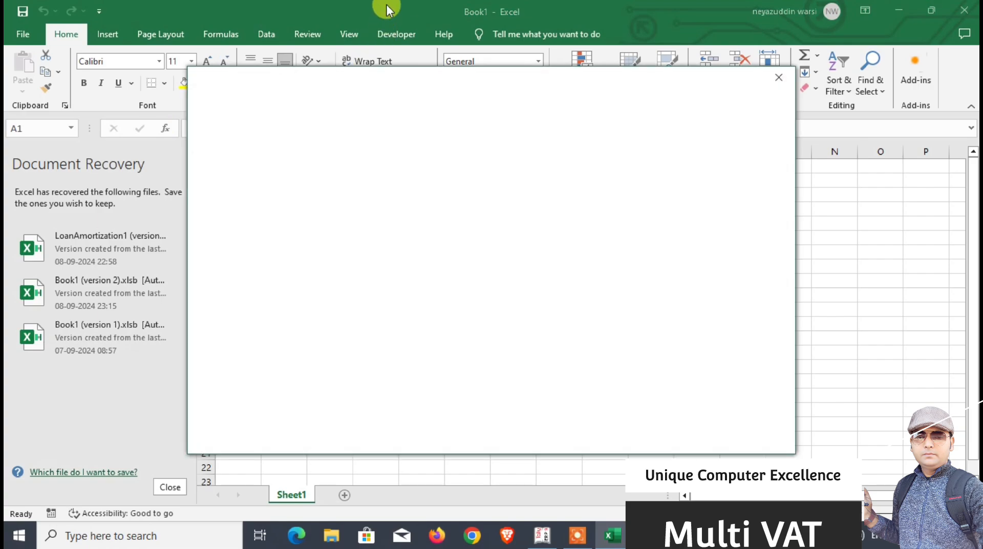
- Dismiss the startup pop-up, remove the recovered files from Document Recovery, and close the licence notice
{"action": "left_click", "coordinate": [778, 77]}
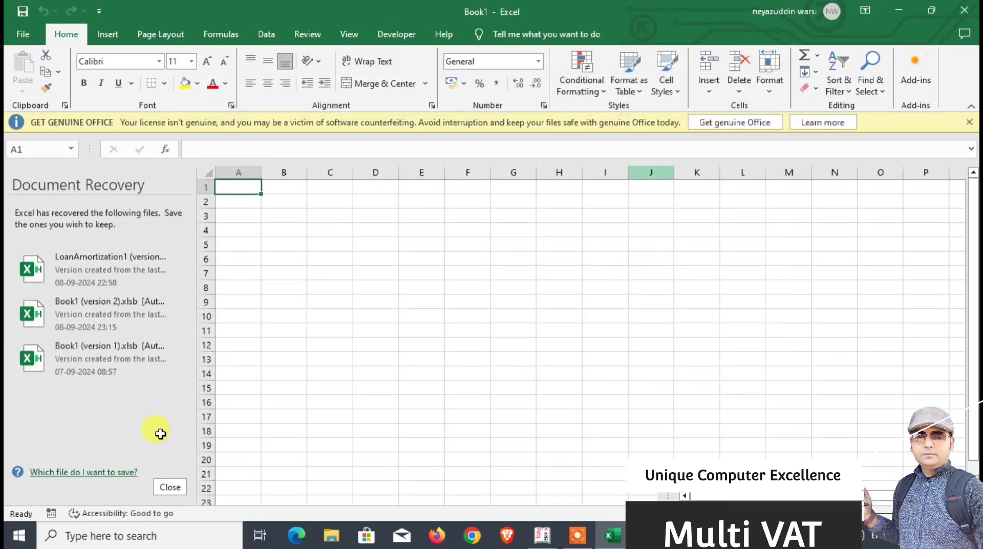
{"action": "left_click", "coordinate": [170, 487]}
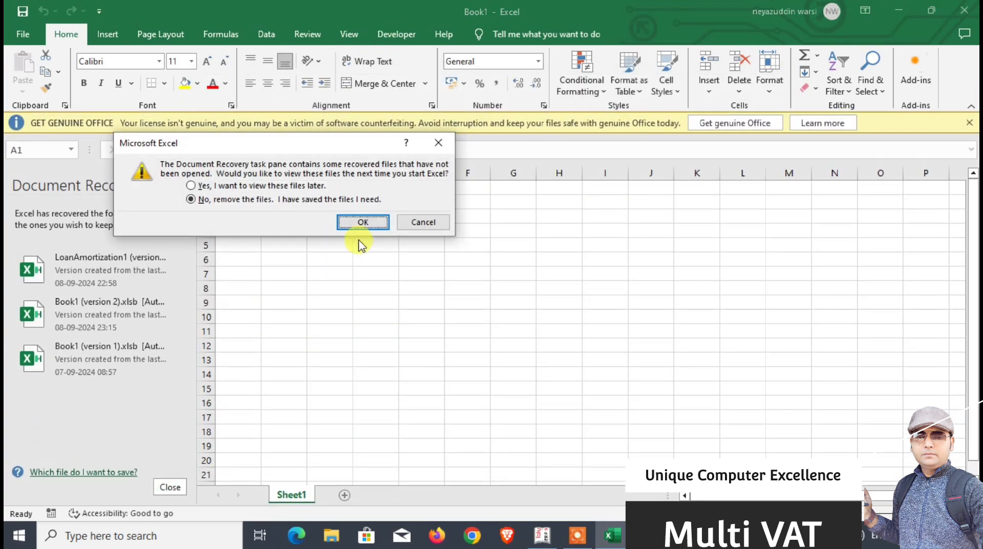
{"action": "left_click", "coordinate": [361, 224]}
{"action": "left_click", "coordinate": [969, 123]}
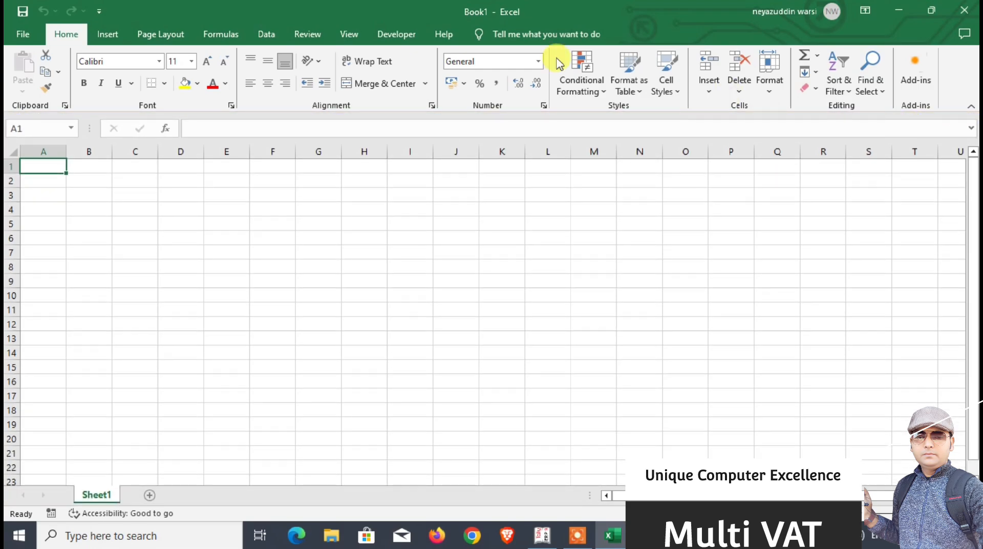
- Place the Excel window below the invoice's item lines and enter the item amounts 5000, 3000, 2500 and 10000 in B1:B4
{"action": "left_click_drag", "start_coordinate": [360, 9], "coordinate": [573, 278]}
{"action": "scroll", "coordinate": [353, 494], "scroll_direction": "up", "scroll_amount": 5}
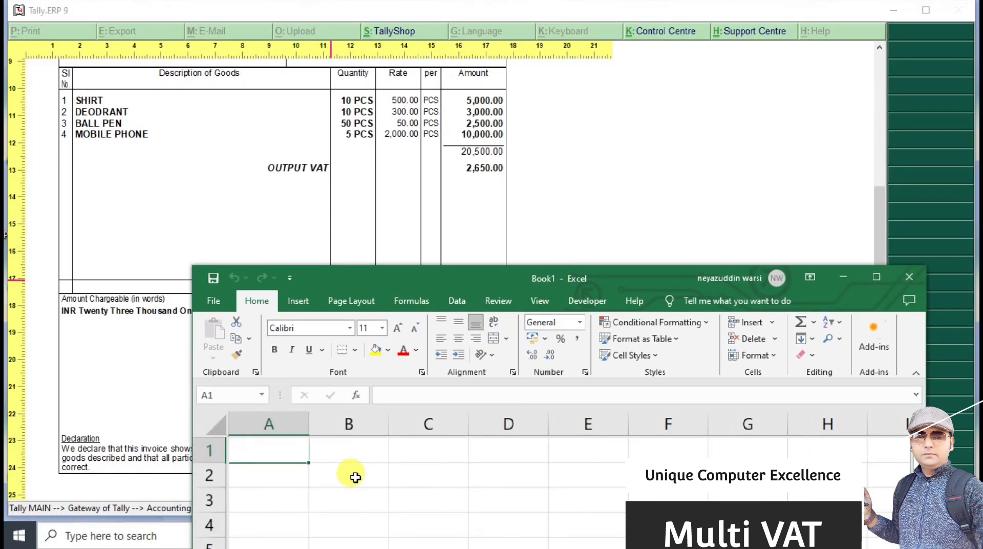
{"action": "left_click", "coordinate": [350, 473]}
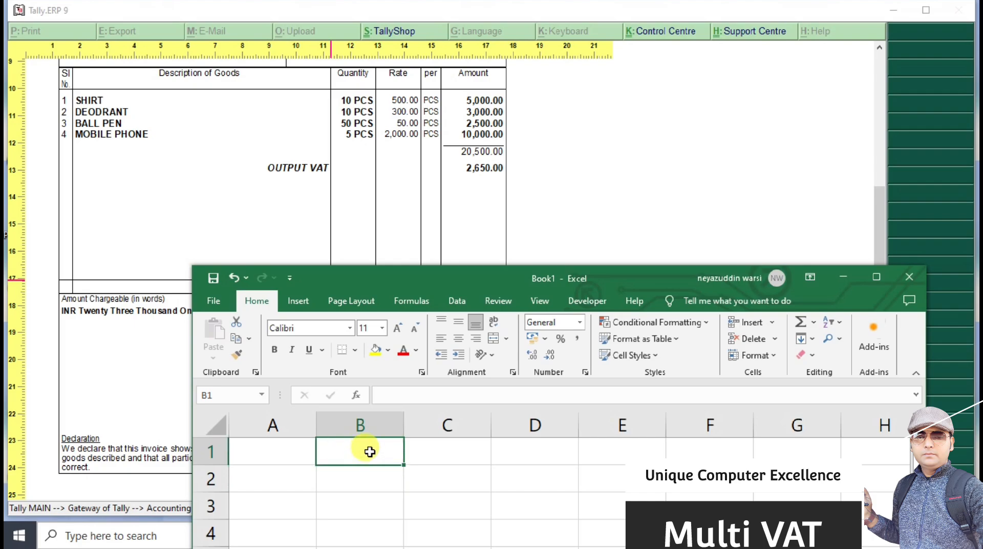
{"action": "type", "text": "5000"}
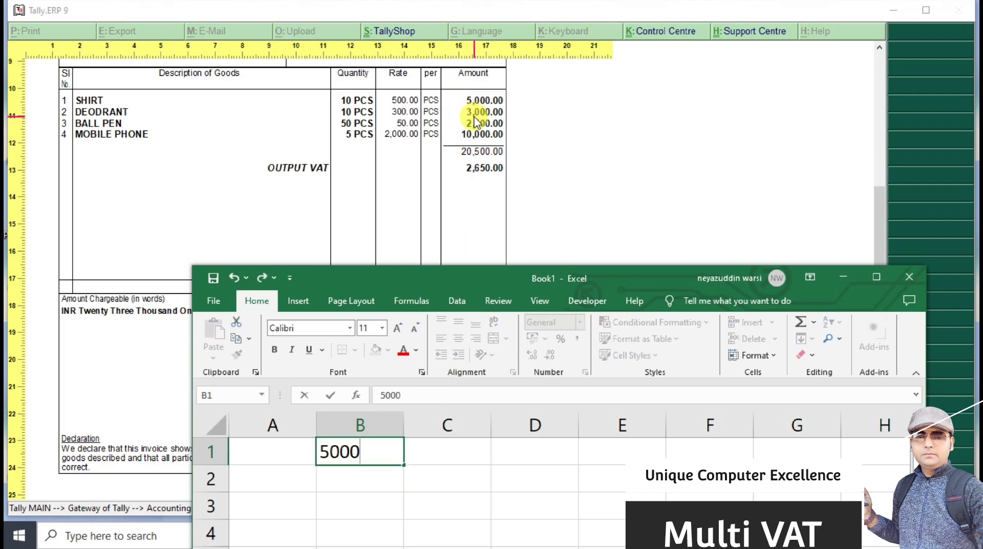
{"action": "key", "text": "Return"}
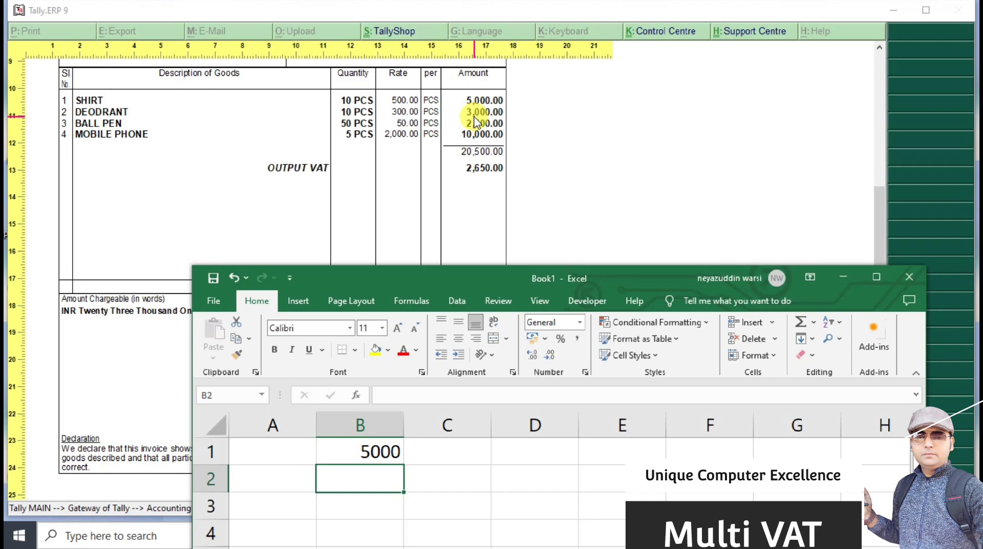
{"action": "type", "text": "3000"}
{"action": "key", "text": "Return"}
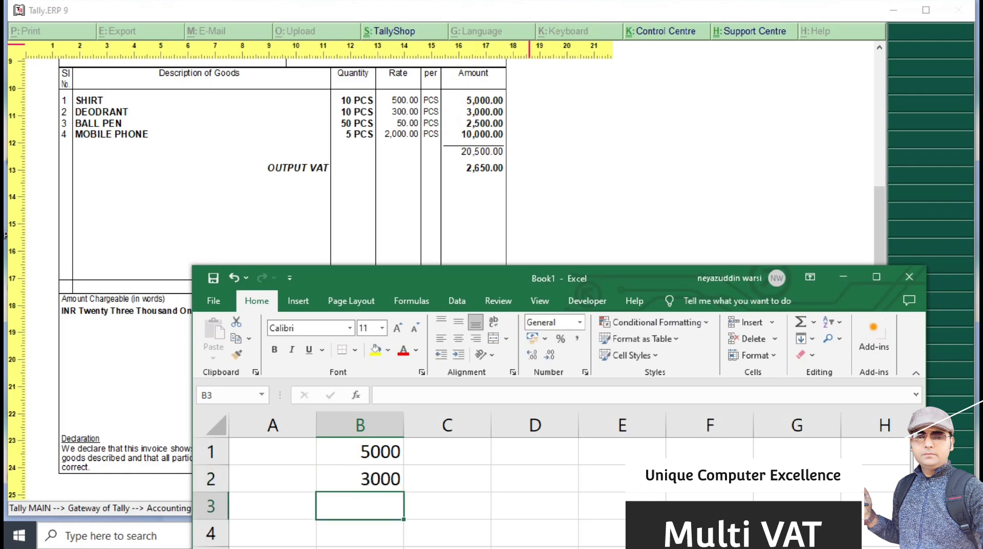
{"action": "type", "text": "2500"}
{"action": "key", "text": "Return"}
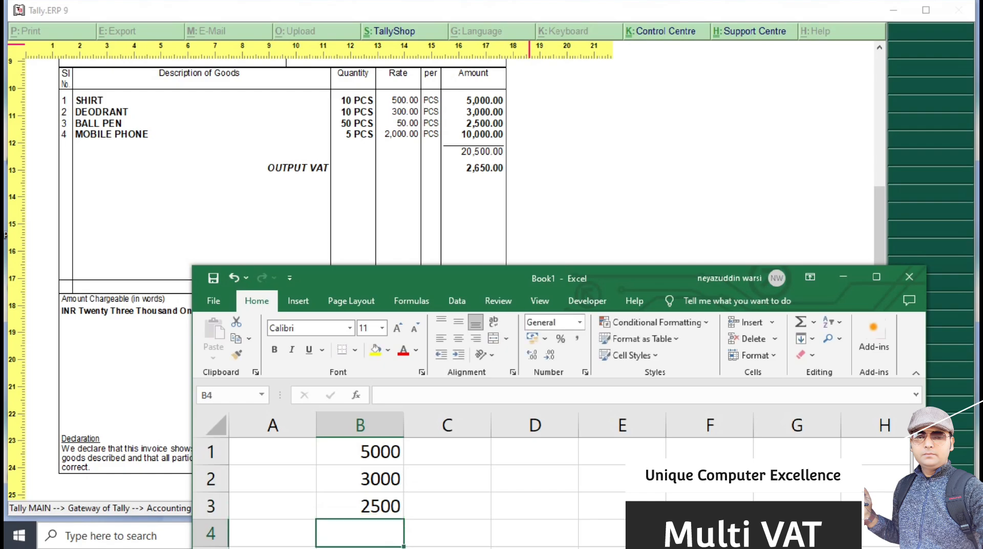
{"action": "type", "text": "10000"}
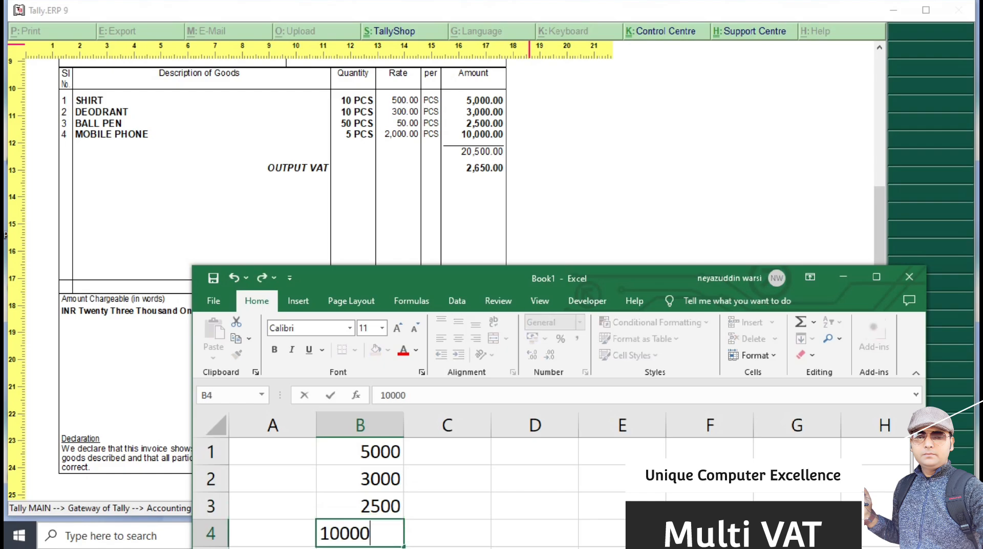
{"action": "key", "text": "Tab"}
- Enter the VAT rates 5%, 10%, 12% and 18% beside the amounts in C1:C4
{"action": "key", "text": "Up"}
{"action": "key", "text": "Up"}
{"action": "key", "text": "Up"}
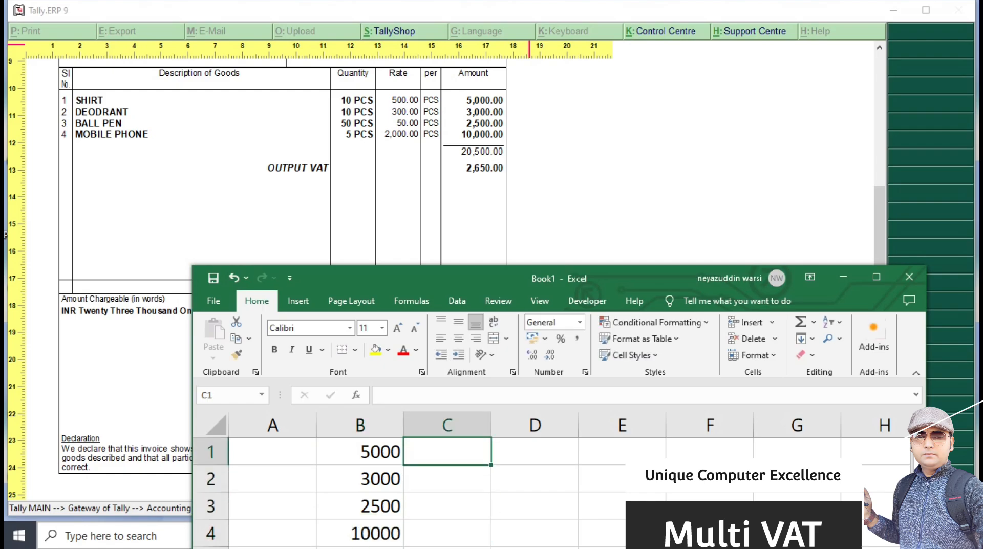
{"action": "type", "text": "5%"}
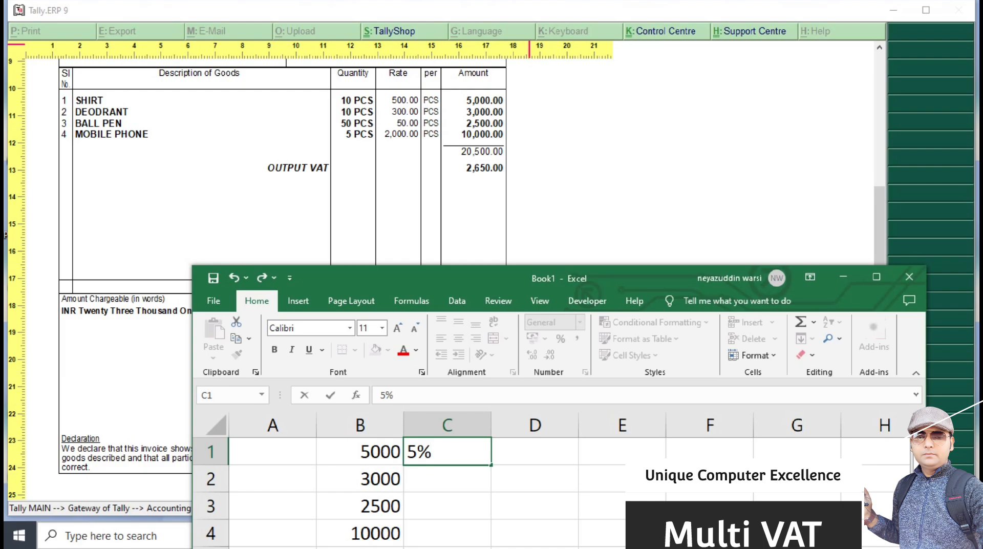
{"action": "key", "text": "Return"}
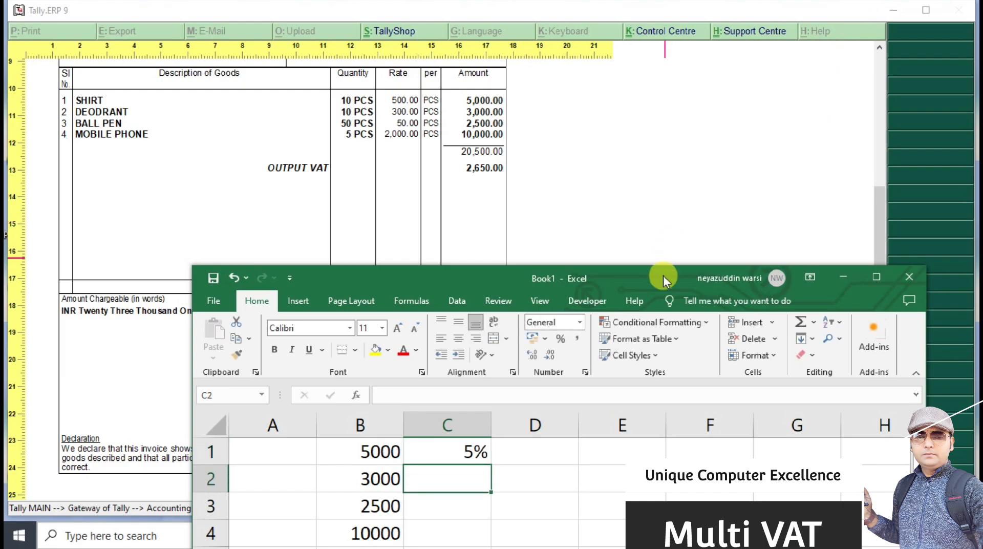
{"action": "left_click_drag", "start_coordinate": [662, 276], "coordinate": [557, 252]}
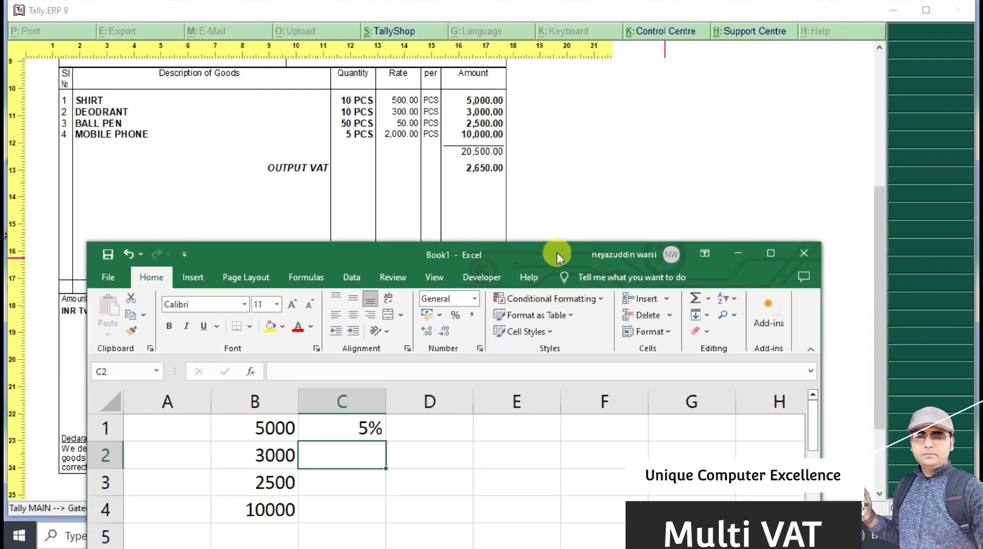
{"action": "type", "text": "10"}
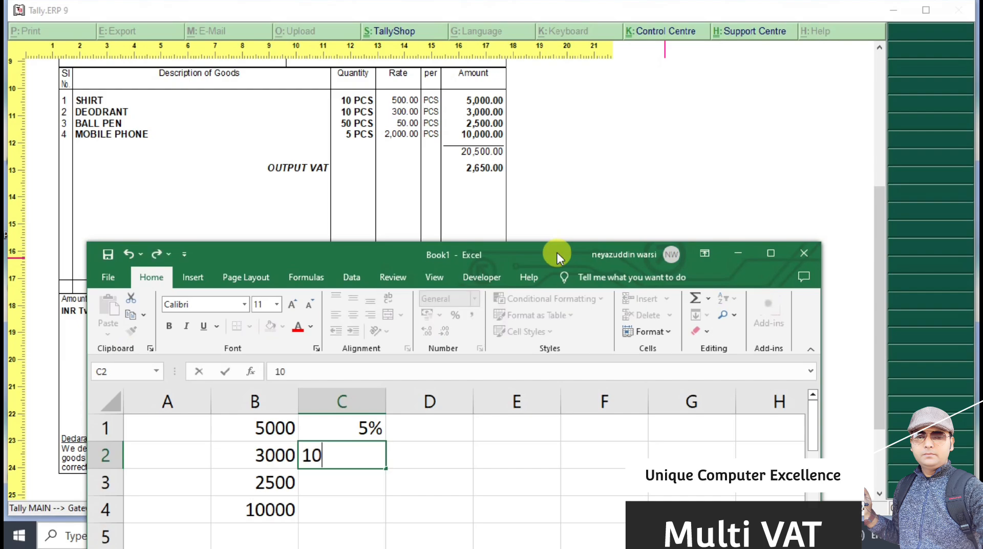
{"action": "type", "text": "%"}
{"action": "key", "text": "Return"}
{"action": "type", "text": "12"}
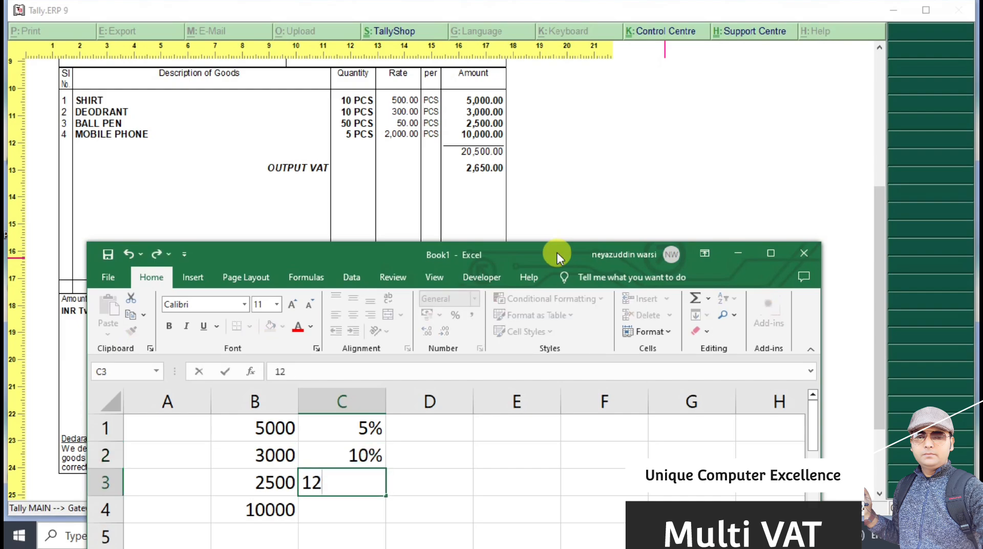
{"action": "type", "text": "%"}
{"action": "key", "text": "Return"}
{"action": "type", "text": "18%"}
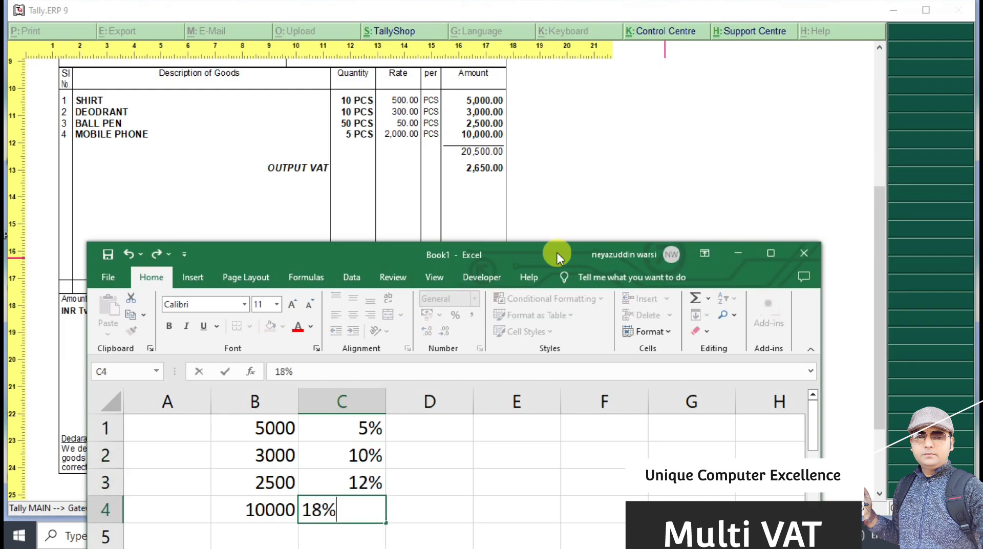
{"action": "key", "text": "Return"}
- Calculate each item's VAT with =B1*C1 in D1 and fill the formula down to D4
{"action": "key", "text": "Right"}
{"action": "key", "text": "Up"}
{"action": "key", "text": "Up"}
{"action": "key", "text": "Up"}
{"action": "key", "text": "Up"}
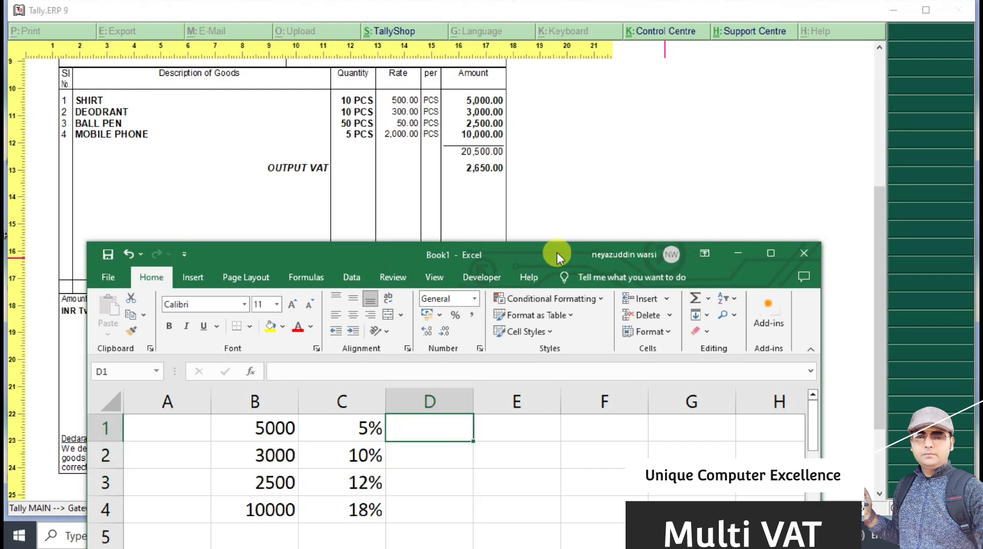
{"action": "type", "text": "="}
{"action": "key", "text": "Left"}
{"action": "key", "text": "Left"}
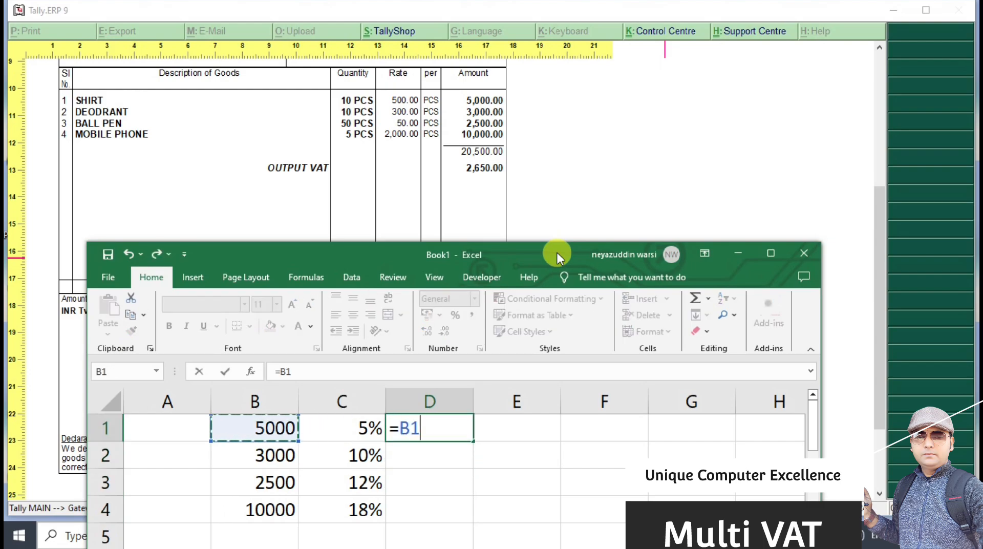
{"action": "type", "text": "*"}
{"action": "key", "text": "Left"}
{"action": "key", "text": "Return"}
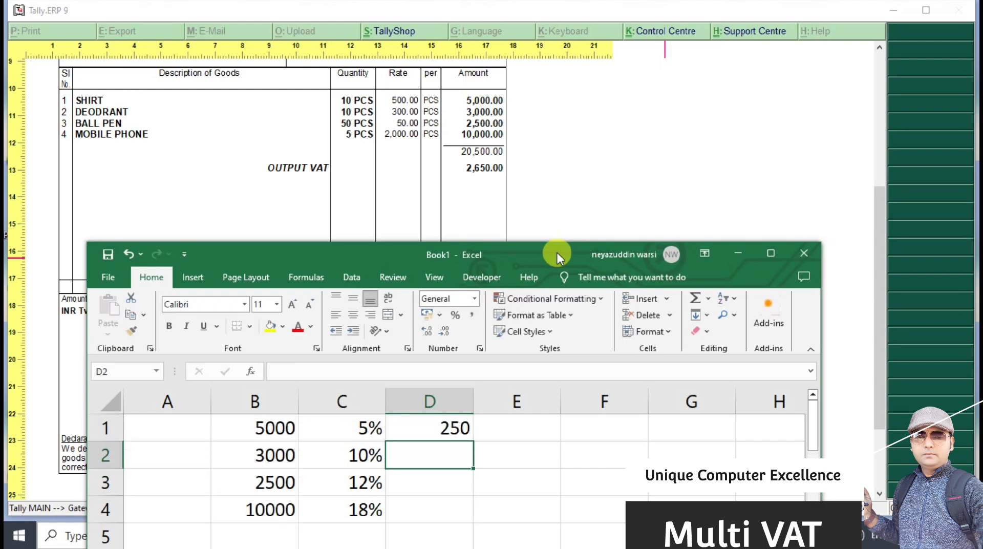
{"action": "left_click", "coordinate": [464, 431]}
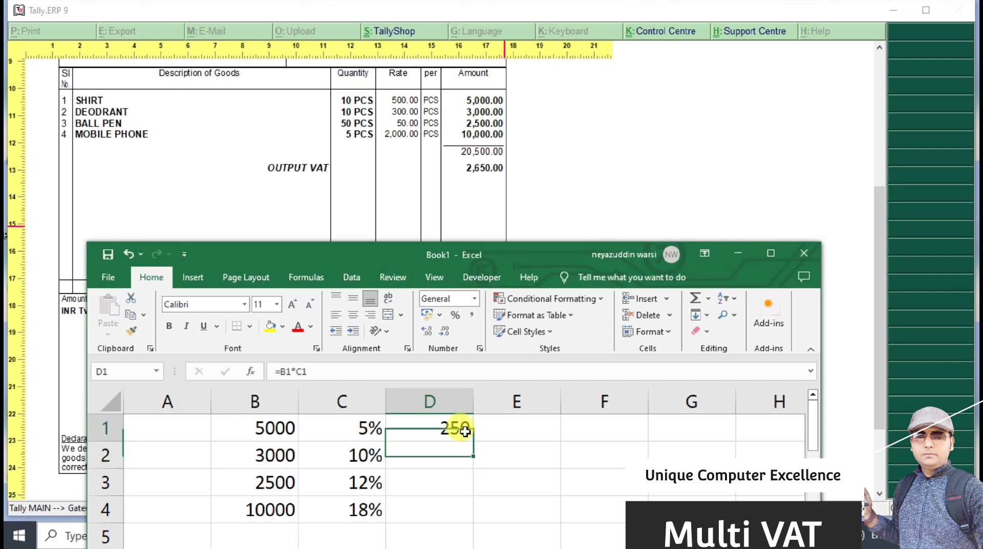
{"action": "mouse_move", "coordinate": [472, 442]}
{"action": "left_mouse_down"}
{"action": "mouse_move", "coordinate": [473, 516]}
{"action": "mouse_move", "coordinate": [461, 515]}
{"action": "left_mouse_up"}
- Total the VAT amounts in D5 with =SUM(D1:D4) and compare it with the invoice's OUTPUT VAT
{"action": "left_click", "coordinate": [451, 534]}
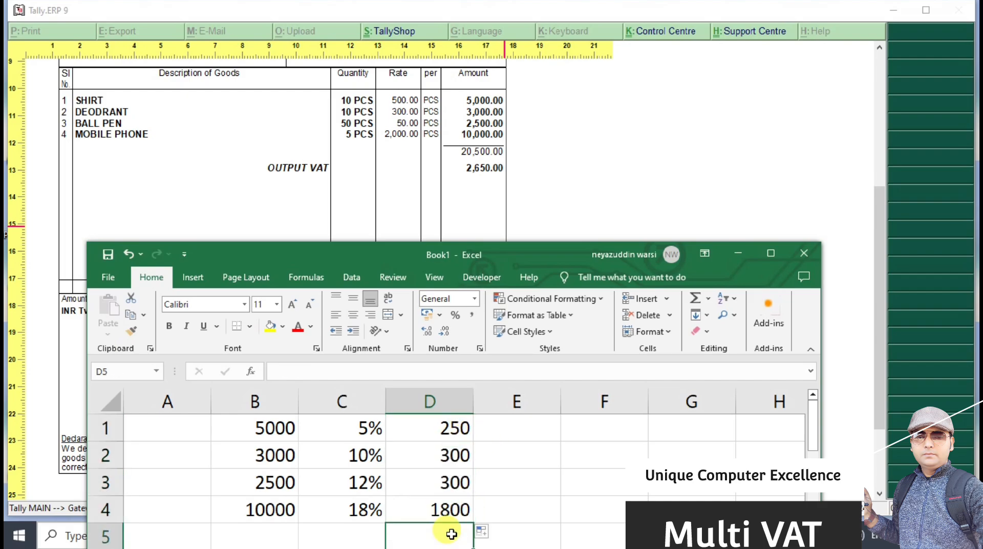
{"action": "scroll", "coordinate": [451, 534], "scroll_direction": "down", "scroll_amount": 1}
{"action": "scroll", "coordinate": [450, 530], "scroll_direction": "up", "scroll_amount": 1}
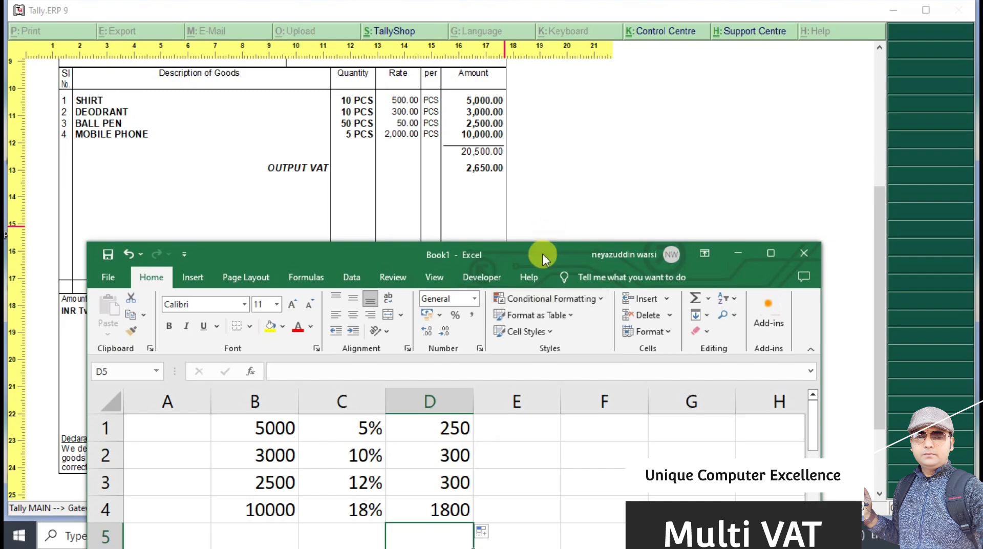
{"action": "left_click_drag", "start_coordinate": [543, 254], "coordinate": [604, 221]}
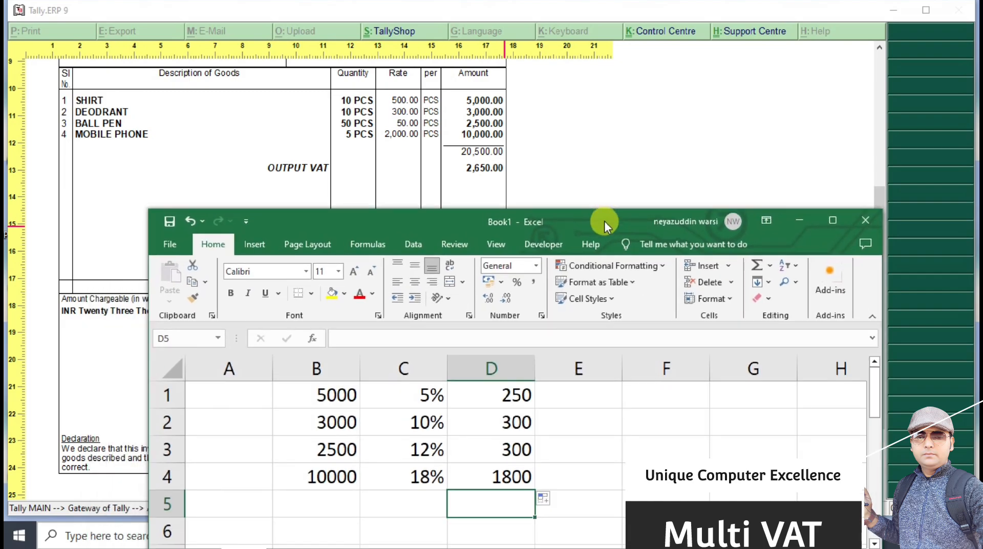
{"action": "key", "text": "alt+equal"}
{"action": "key", "text": "Return"}
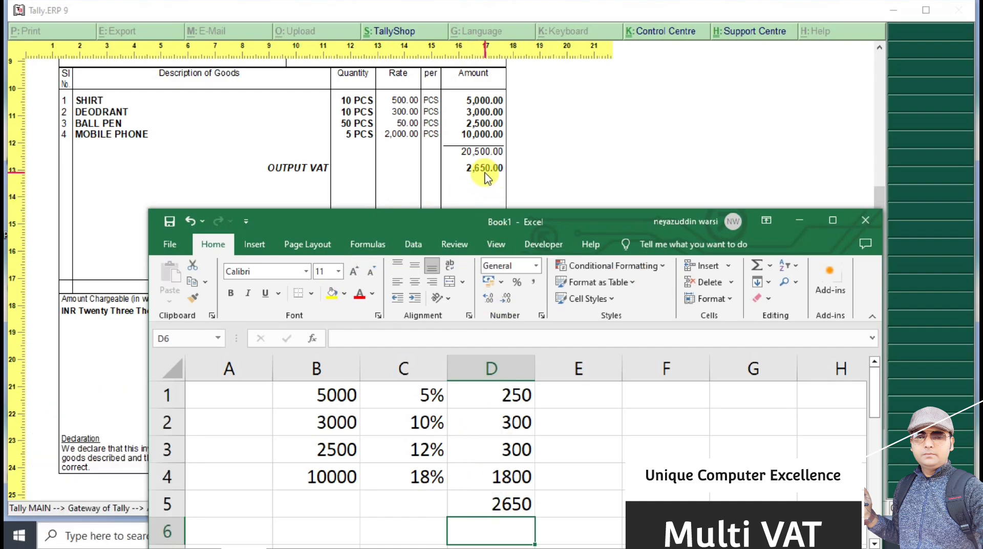
{"action": "left_click", "coordinate": [466, 504]}
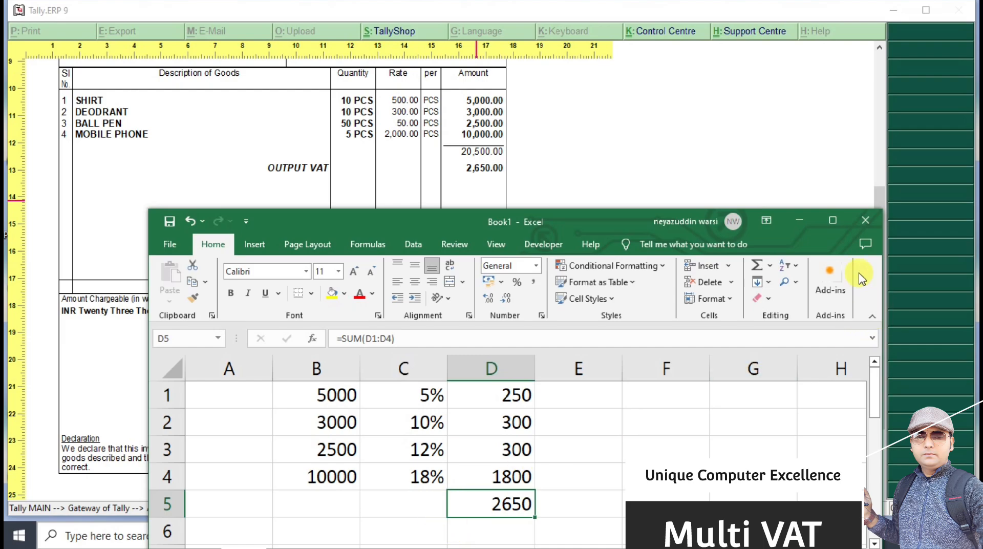
- Switch back to Tally, close the invoice preview, and quit the voucher screens to the Gateway of Tally
{"action": "left_click", "coordinate": [799, 220]}
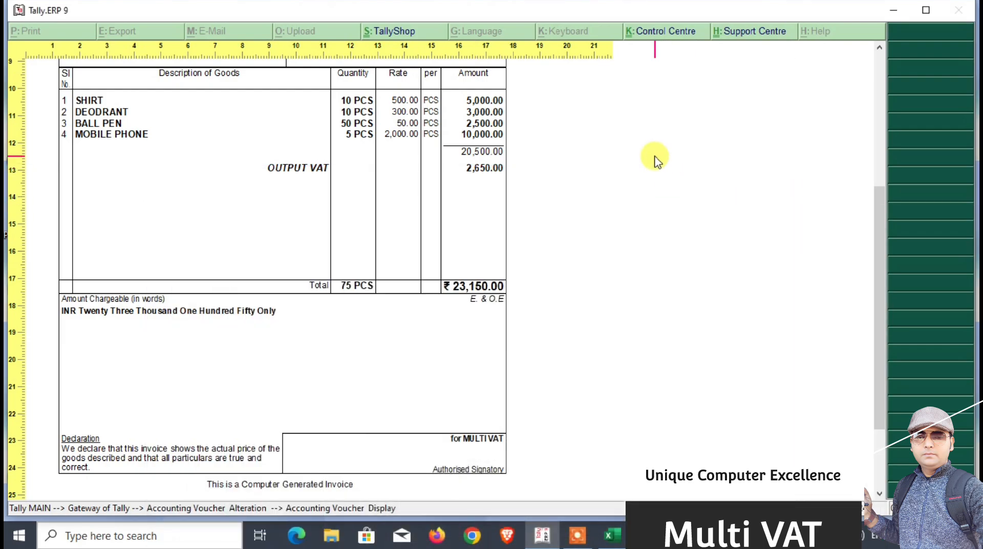
{"action": "left_click", "coordinate": [654, 157]}
{"action": "key", "text": "Escape"}
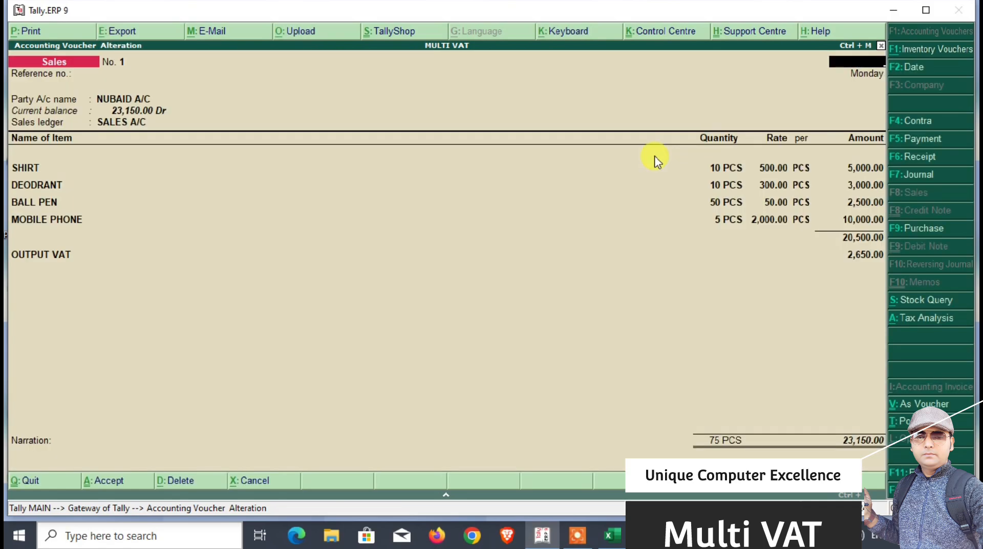
{"action": "key", "text": "Escape"}
{"action": "key", "text": "Return"}
{"action": "key", "text": "Escape"}
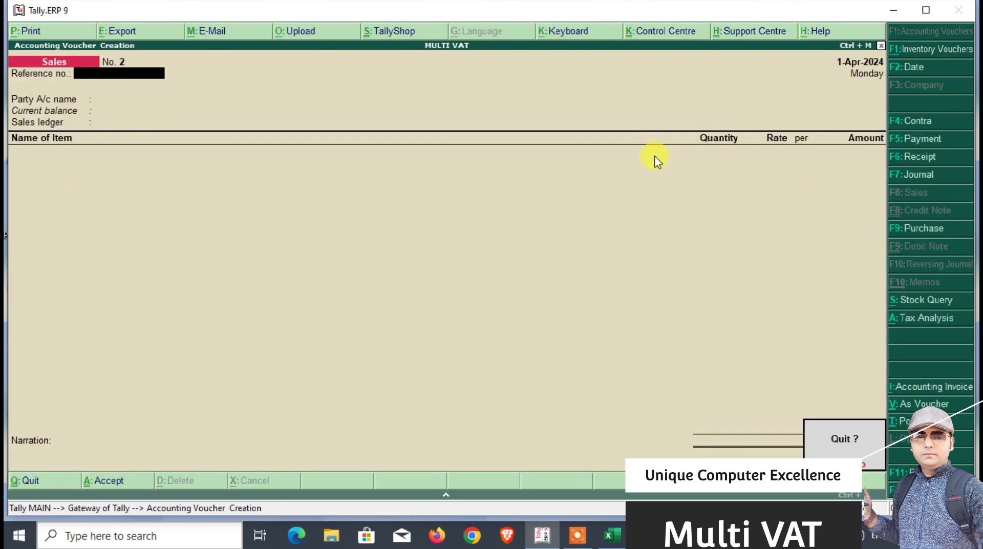
{"action": "key", "text": "Return"}
- View the Balance Sheet in detailed form to check Duties & Taxes and Sundry Debtors, and return to the Gateway
{"action": "key", "text": "Down"}
{"action": "key", "text": "Down"}
{"action": "key", "text": "Down"}
{"action": "key", "text": "Down"}
{"action": "key", "text": "Down"}
{"action": "key", "text": "Up"}
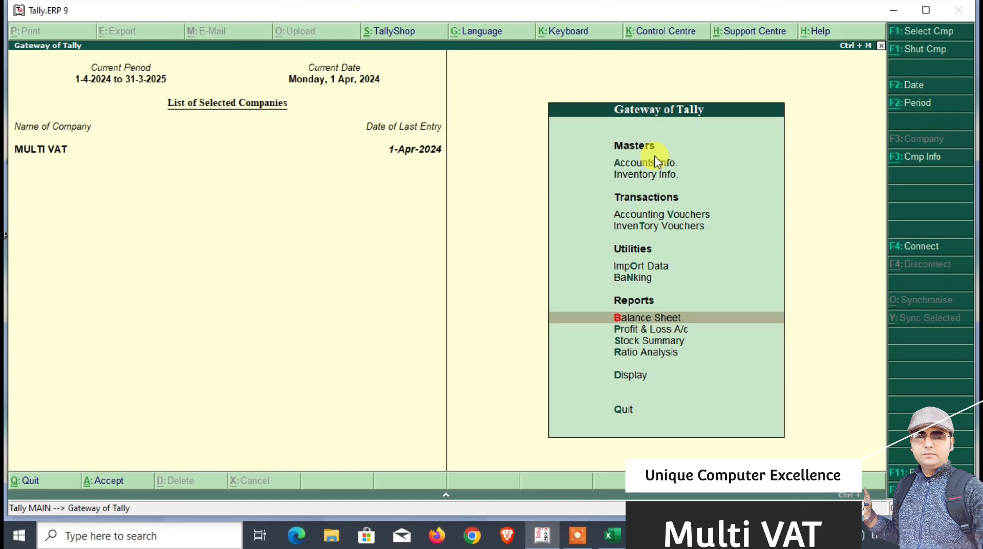
{"action": "key", "text": "Return"}
{"action": "key", "text": "alt+F1"}
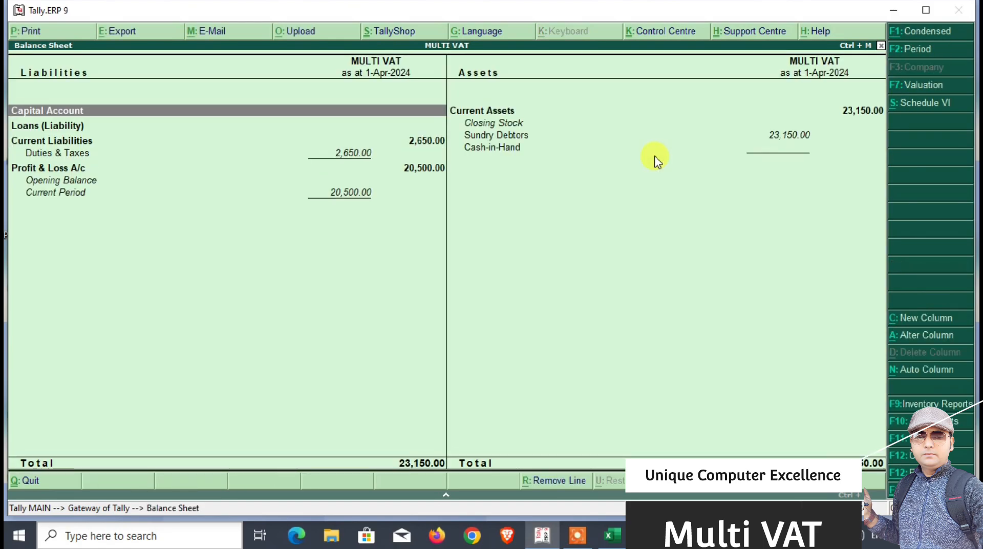
{"action": "key", "text": "Escape"}
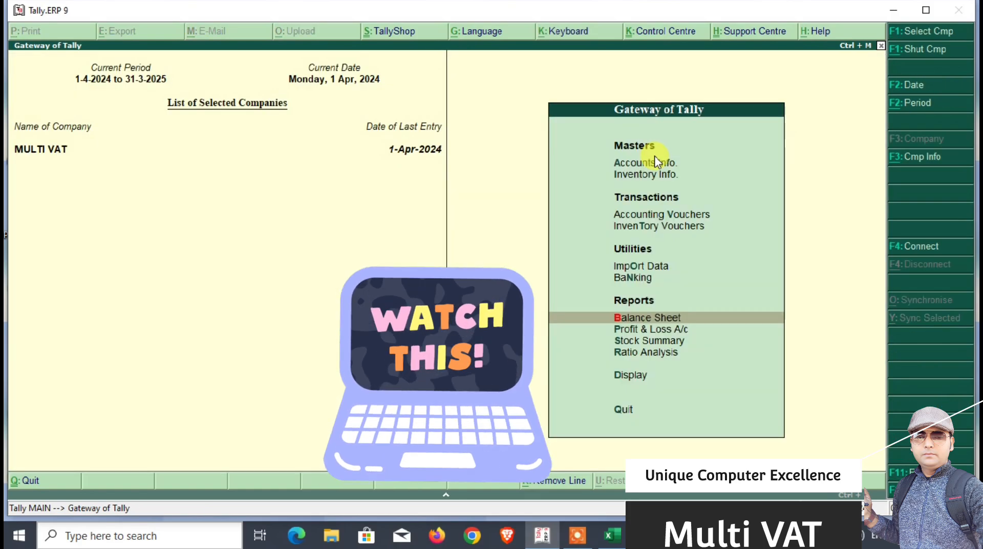
- Open accounting voucher entry and try to switch from the Sales voucher to a Receipt voucher
{"action": "key", "text": "Up"}
{"action": "key", "text": "Up"}
{"action": "key", "text": "Up"}
{"action": "key", "text": "Up"}
{"action": "key", "text": "Return"}
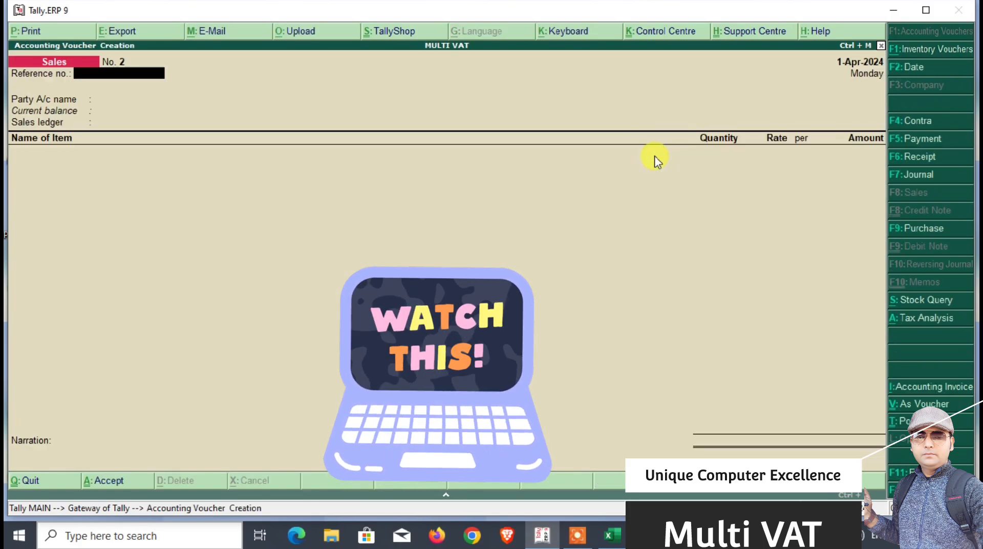
{"action": "key", "text": "F6"}
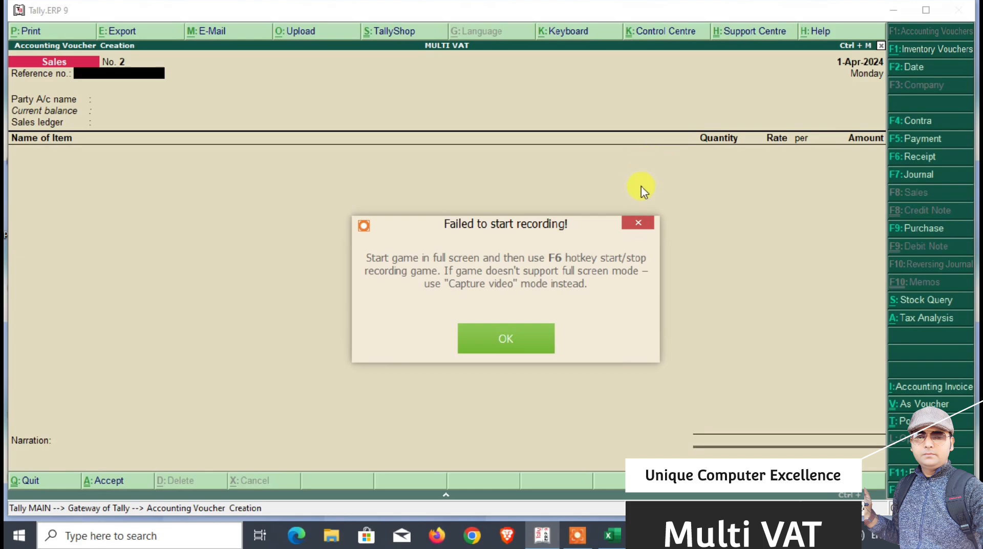
{"action": "left_click", "coordinate": [635, 219]}
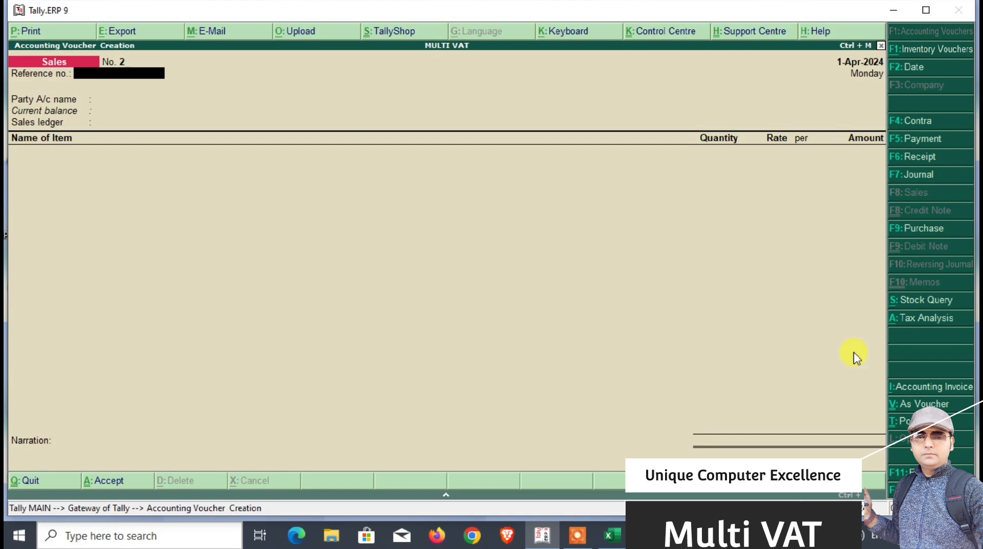
- Switch to a Receipt voucher and create the ledger BANK A/C under Bank Accounts as its receiving account
{"action": "left_click", "coordinate": [909, 159]}
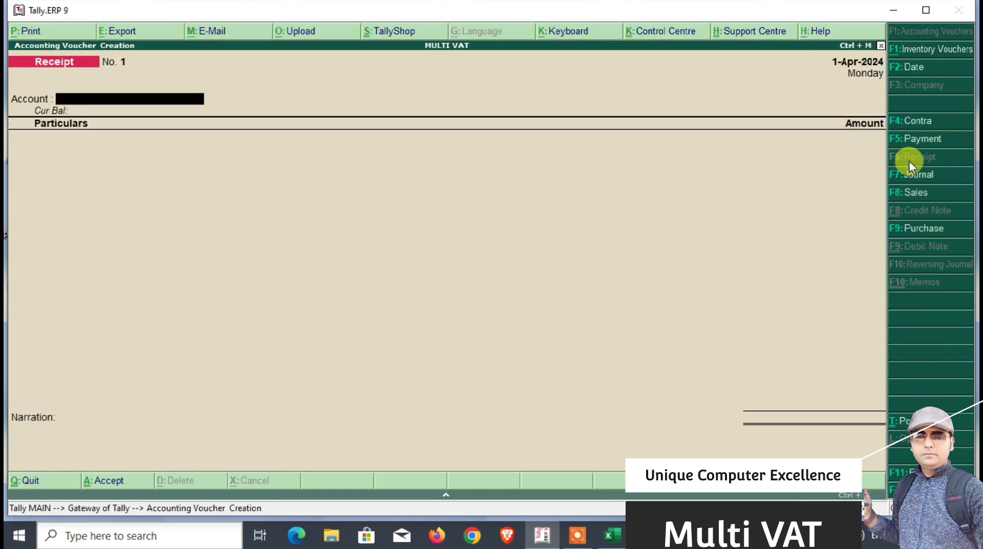
{"action": "type", "text": "CA"}
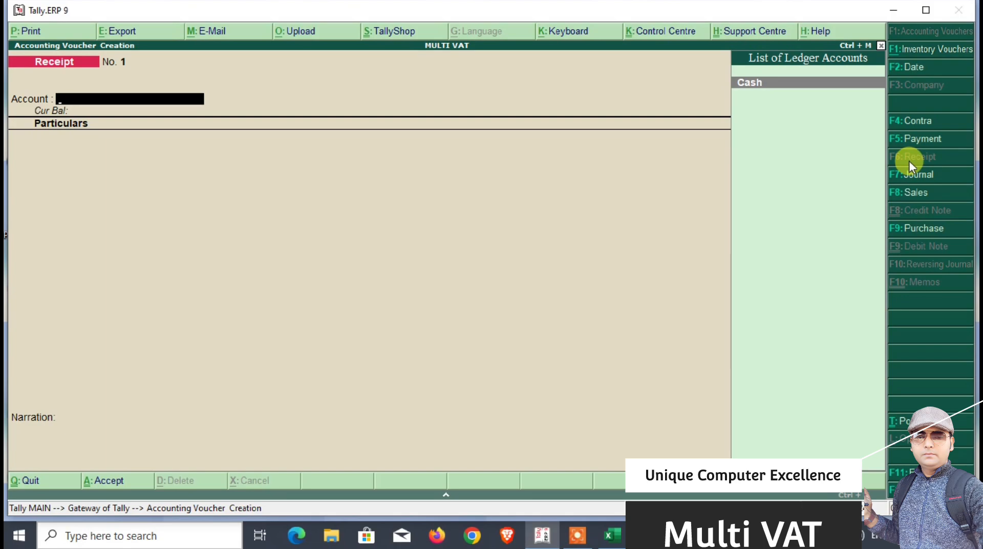
{"action": "key", "text": "alt+c"}
{"action": "type", "text": "BANK A/C"}
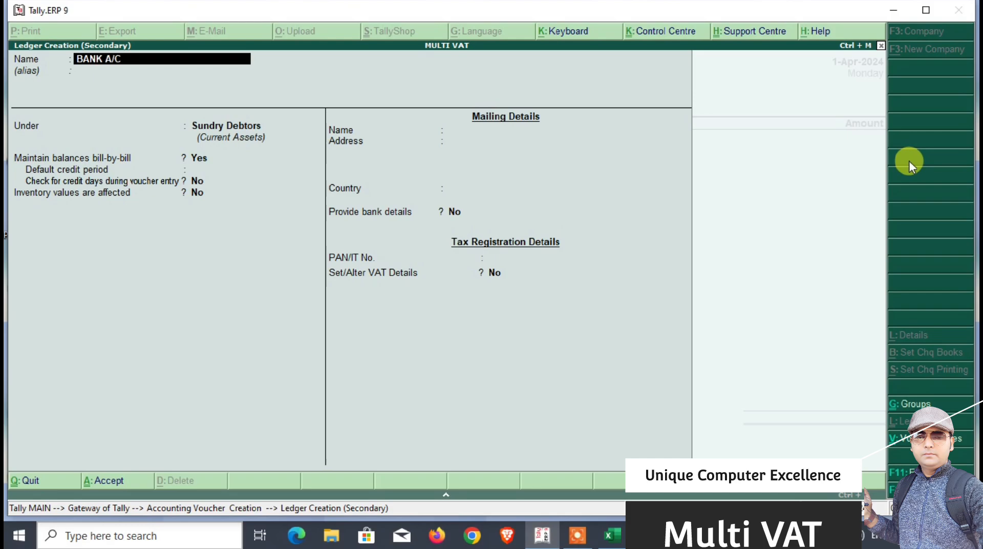
{"action": "key", "text": "Return"}
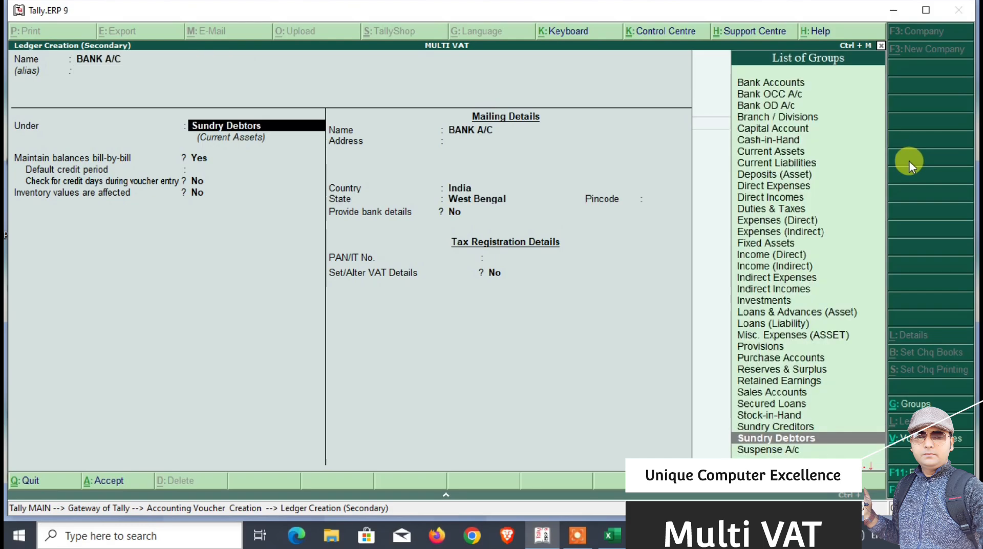
{"action": "type", "text": "BA"}
{"action": "key", "text": "Return"}
{"action": "key", "text": "ctrl+a"}
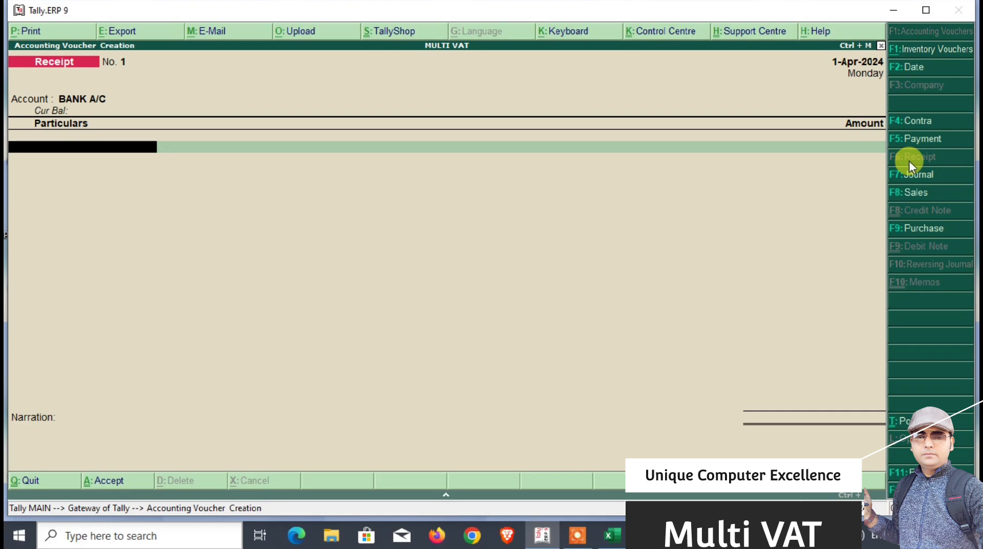
- Credit the customer's ledger with 23,150 against bill reference 1, save the receipt, and return to the Gateway of Tally
{"action": "type", "text": "NU"}
{"action": "key", "text": "Return"}
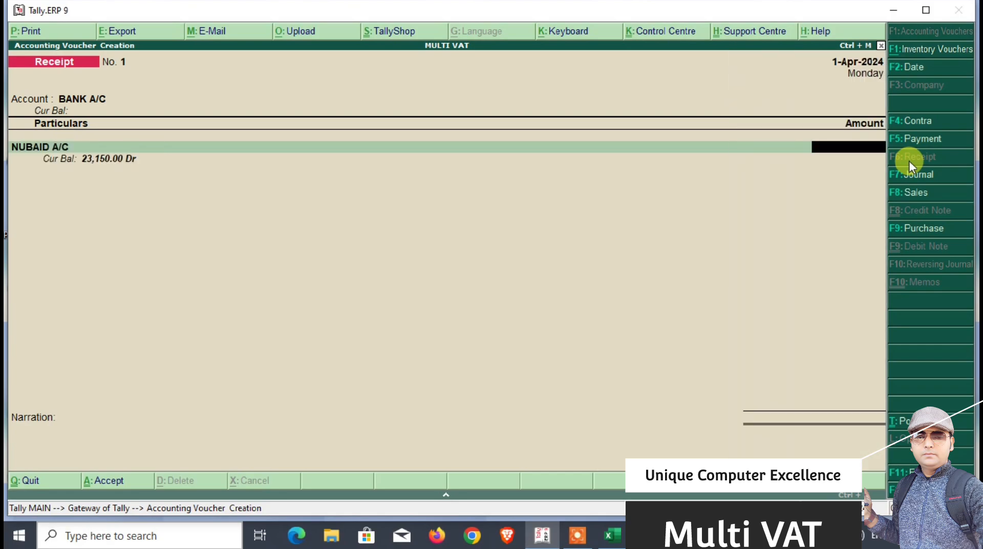
{"action": "type", "text": "23,150"}
{"action": "key", "text": "Return"}
{"action": "key", "text": "Return"}
{"action": "key", "text": "Return"}
{"action": "key", "text": "Return"}
{"action": "key", "text": "Return"}
{"action": "key", "text": "Return"}
{"action": "key", "text": "Return"}
{"action": "key", "text": "Return"}
{"action": "key", "text": "Return"}
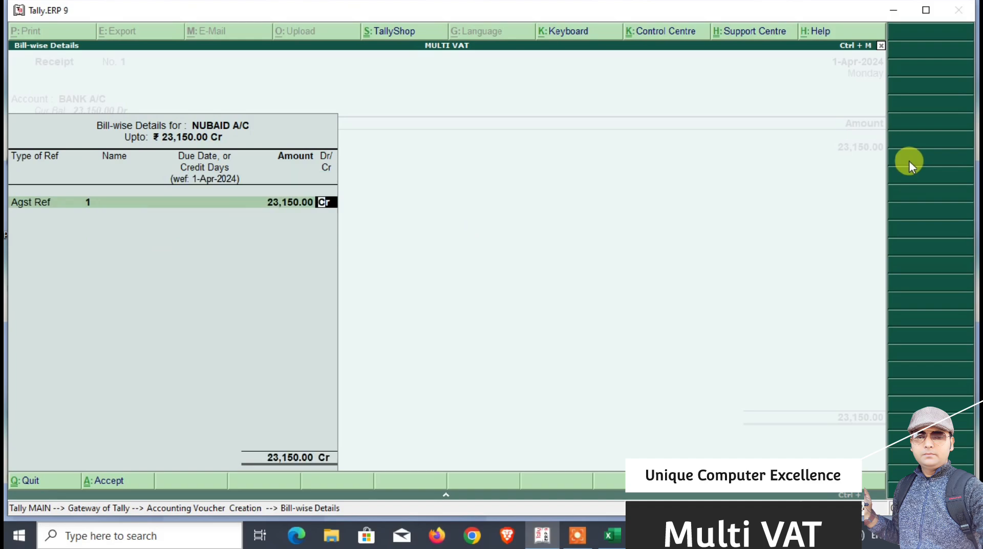
{"action": "key", "text": "Return"}
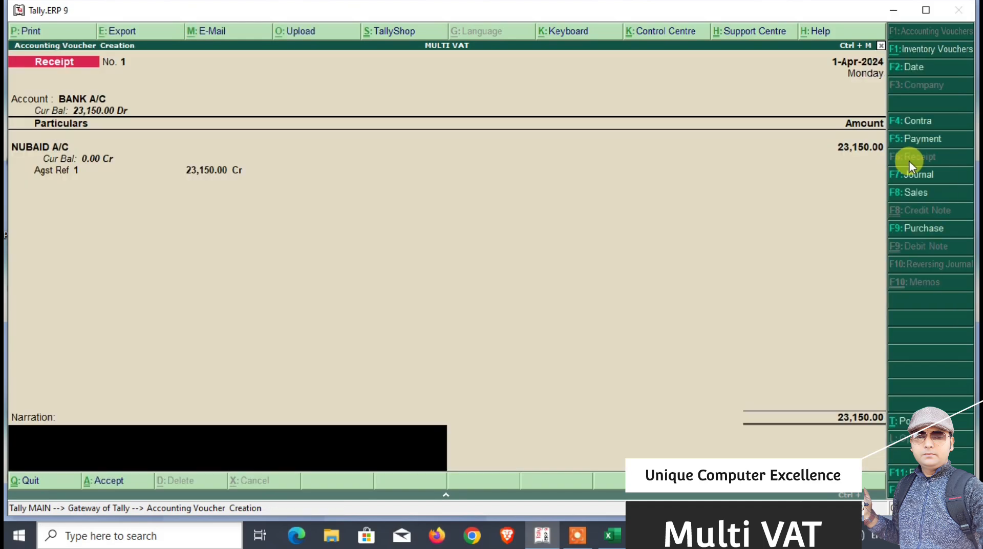
{"action": "key", "text": "Return"}
{"action": "key", "text": "Return"}
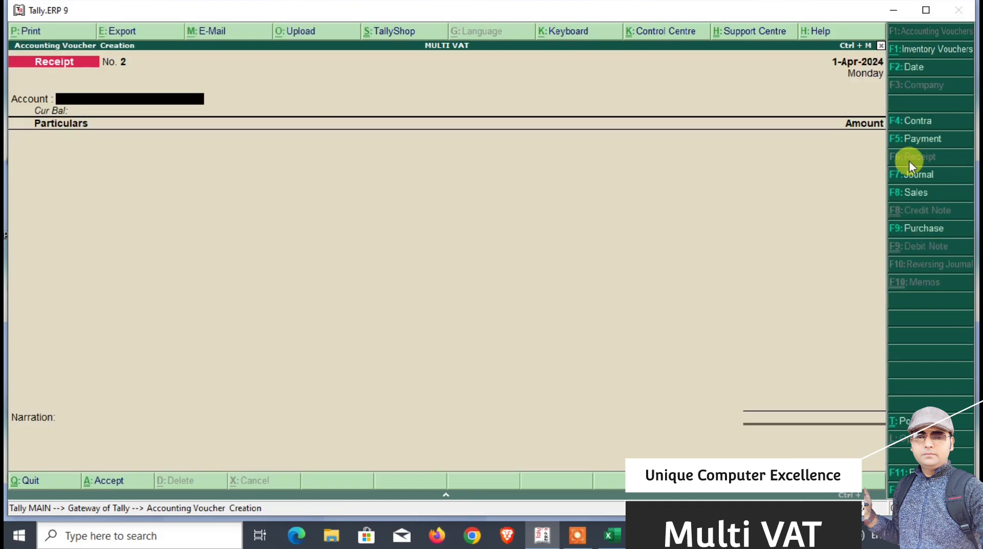
{"action": "key", "text": "Escape"}
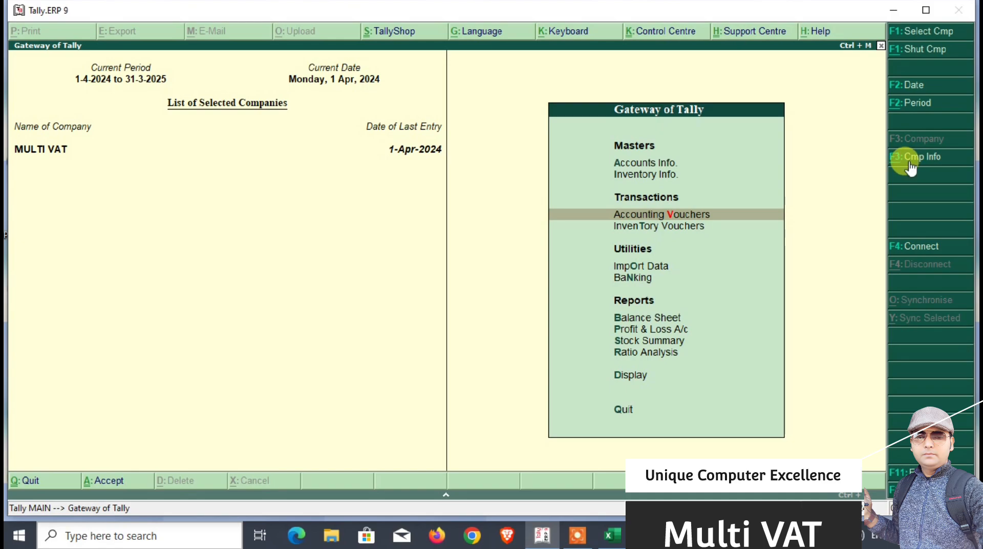
- Check Sundry Debtors, Bank Accounts and Duties & Taxes in the detailed Balance Sheet, and return to the Gateway of Tally
{"action": "key", "text": "Down"}
{"action": "key", "text": "Down"}
{"action": "key", "text": "Down"}
{"action": "key", "text": "Down"}
{"action": "key", "text": "Return"}
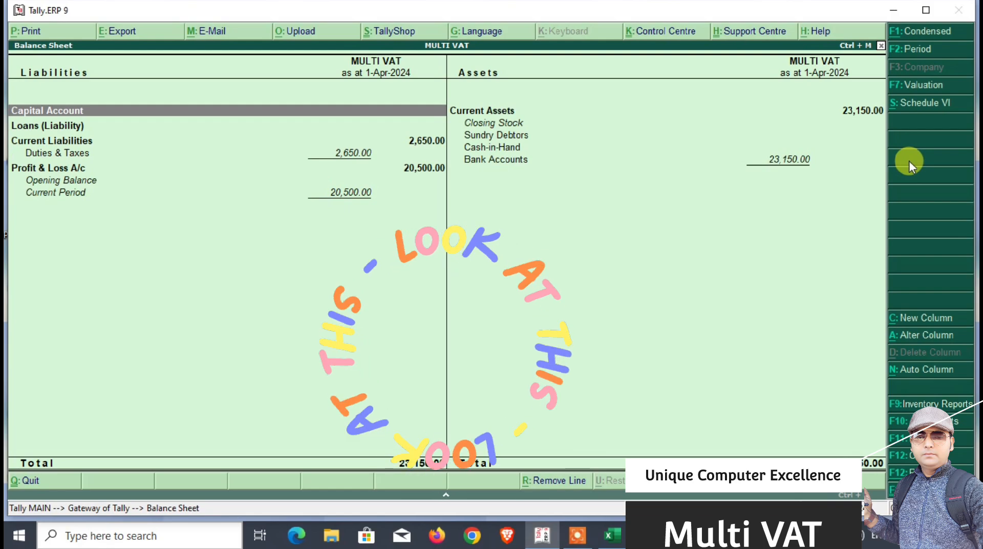
{"action": "key", "text": "Right"}
{"action": "key", "text": "Down"}
{"action": "key", "text": "Down"}
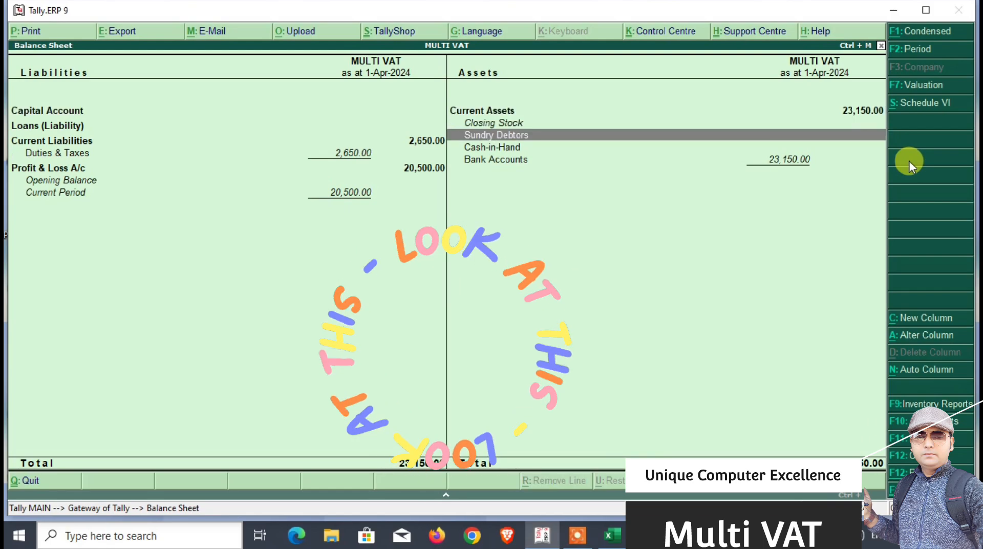
{"action": "key", "text": "Left"}
{"action": "key", "text": "Down"}
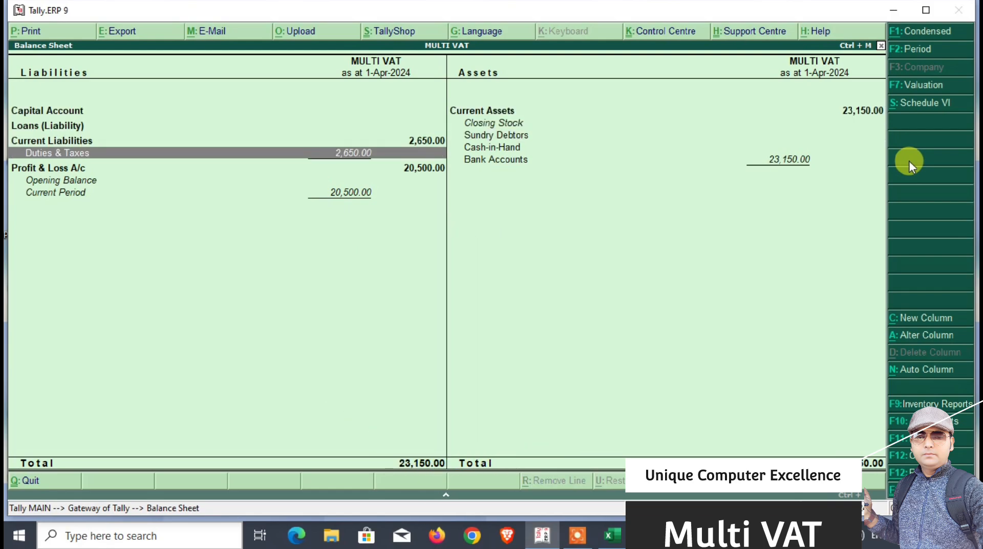
{"action": "key", "text": "Escape"}
- Start a Payment voucher with BANK A/C as the account and OUTPUT VAT as the particulars
{"action": "key", "text": "Up"}
{"action": "key", "text": "Up"}
{"action": "key", "text": "Up"}
{"action": "key", "text": "Up"}
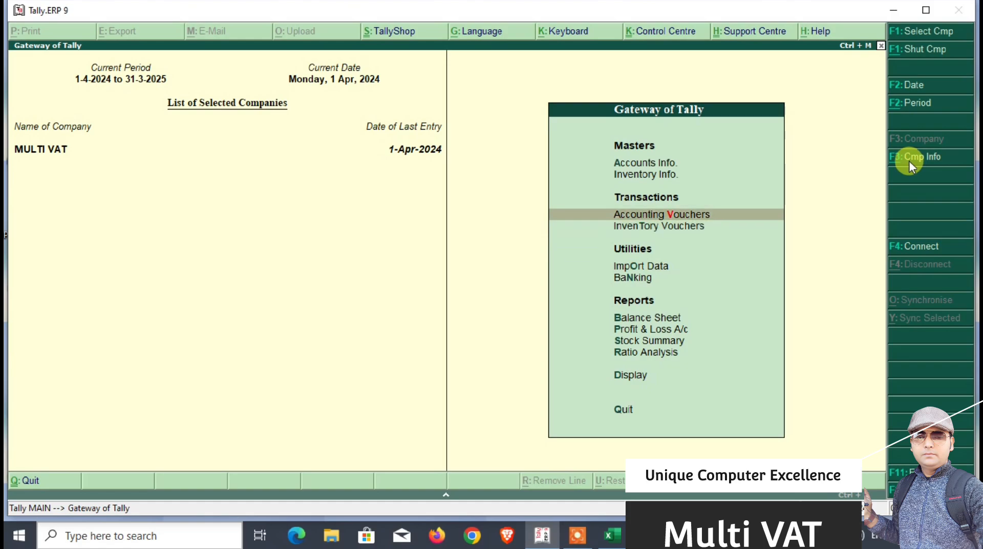
{"action": "key", "text": "Return"}
{"action": "key", "text": "F5"}
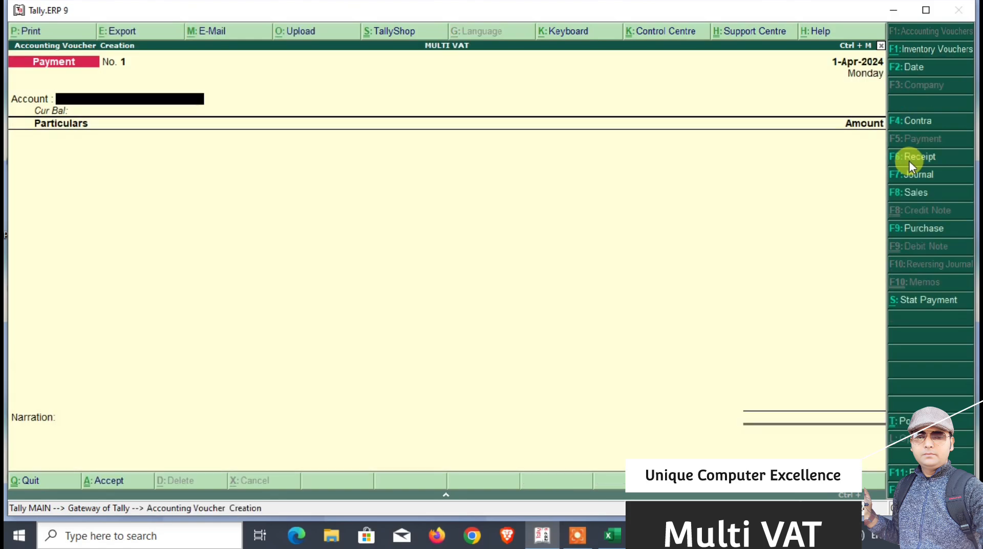
{"action": "type", "text": "ba"}
{"action": "key", "text": "Return"}
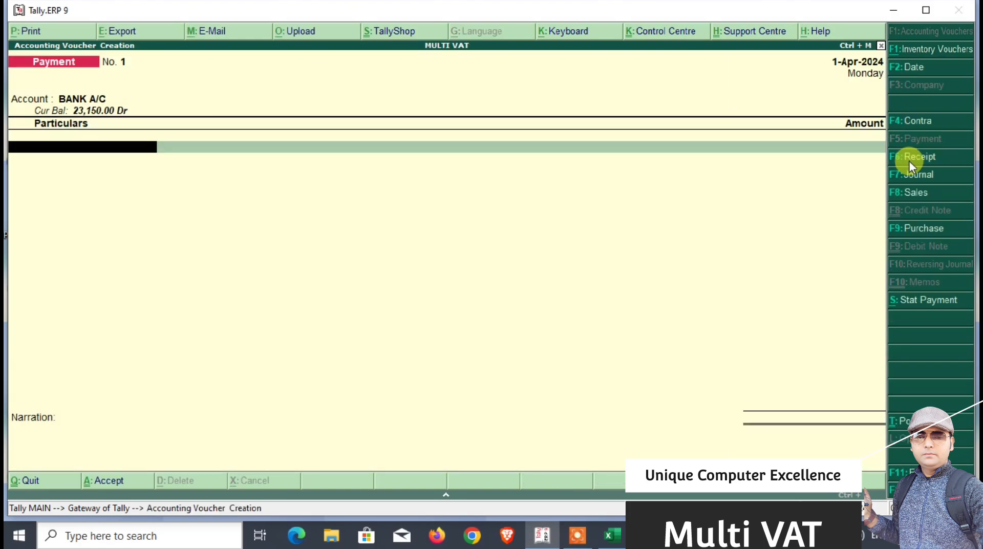
{"action": "type", "text": "out"}
{"action": "key", "text": "Return"}
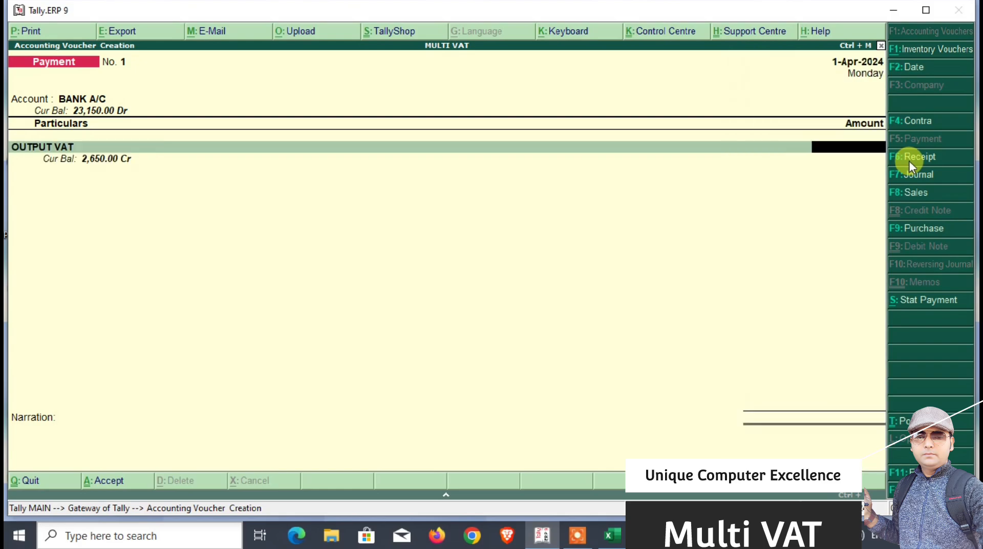
- Enter 2650 as the OUTPUT VAT amount with a Cheque bank allocation, save the payment, and quit voucher entry
{"action": "type", "text": "2650"}
{"action": "key", "text": "Return"}
{"action": "key", "text": "Return"}
{"action": "key", "text": "Return"}
{"action": "key", "text": "Return"}
{"action": "key", "text": "Return"}
{"action": "key", "text": "Return"}
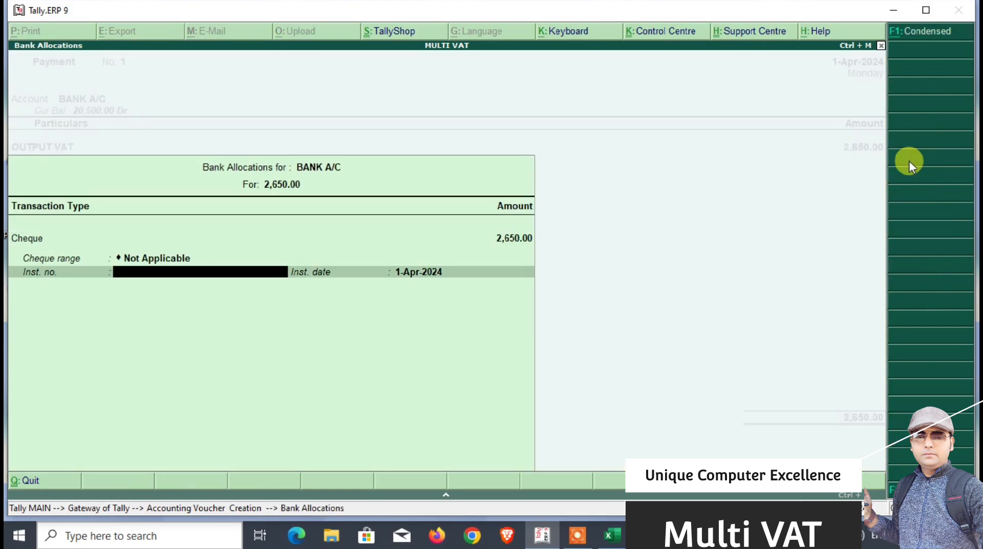
{"action": "key", "text": "Return"}
{"action": "key", "text": "Return"}
{"action": "key", "text": "Escape"}
{"action": "key", "text": "Return"}
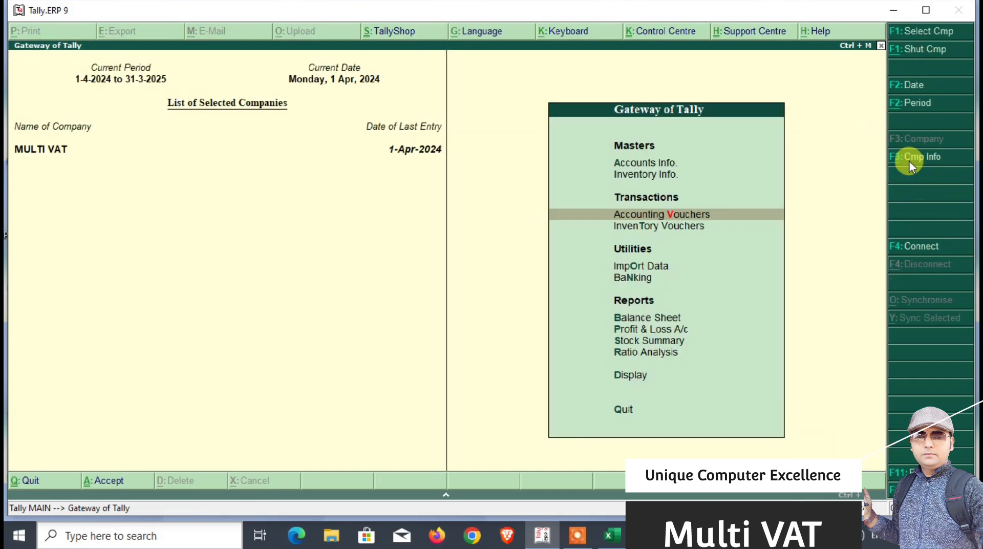
- View the Balance Sheet in detailed form to check Duties & Taxes and Bank Accounts, and return to the Gateway of Tally
{"action": "key", "text": "Down"}
{"action": "key", "text": "Down"}
{"action": "key", "text": "Down"}
{"action": "key", "text": "Down"}
{"action": "key", "text": "Return"}
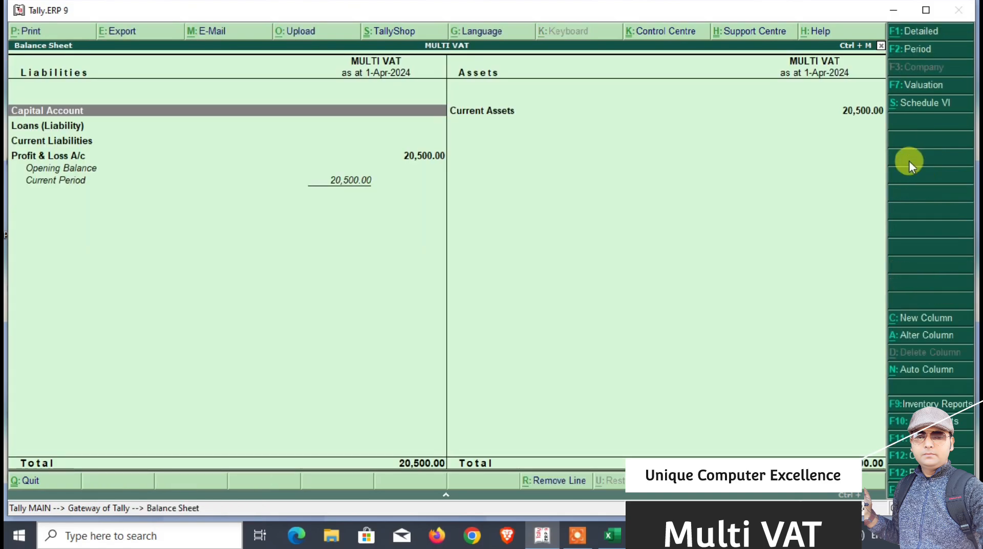
{"action": "key", "text": "alt+F1"}
{"action": "key", "text": "Down"}
{"action": "key", "text": "Down"}
{"action": "key", "text": "Down"}
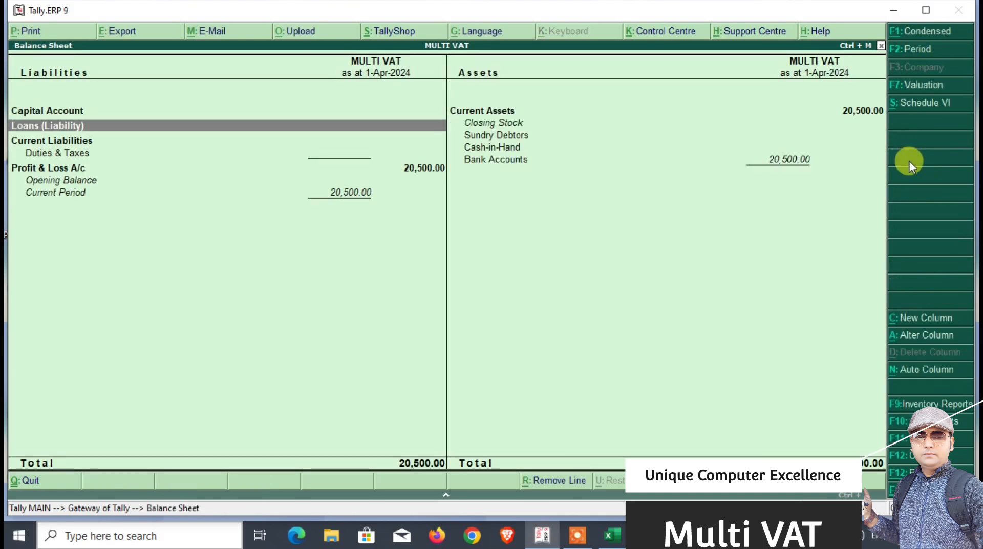
{"action": "key", "text": "Right"}
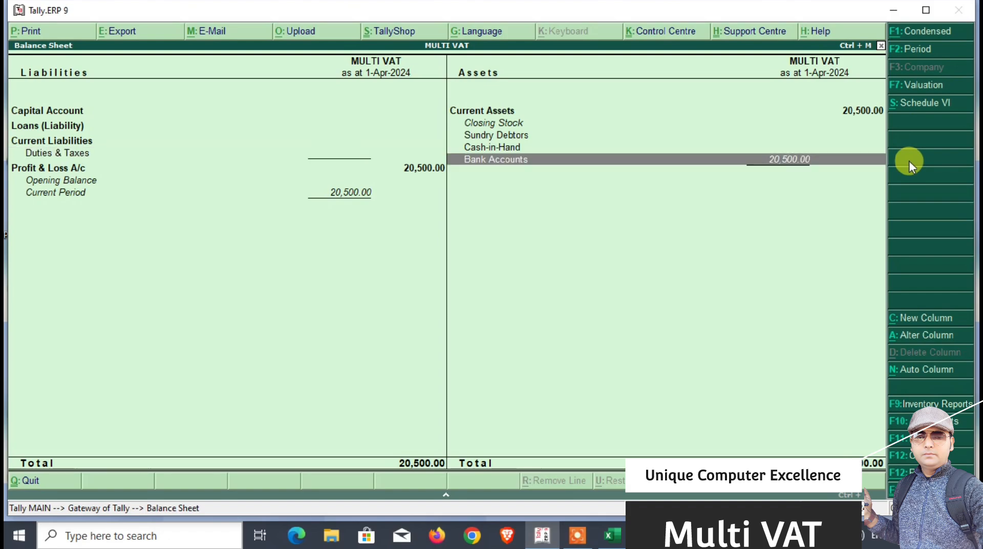
{"action": "key", "text": "Escape"}
- Display the Form - 14 VAT report from the statutory reports
{"action": "key", "text": "Down"}
{"action": "key", "text": "Down"}
{"action": "key", "text": "Down"}
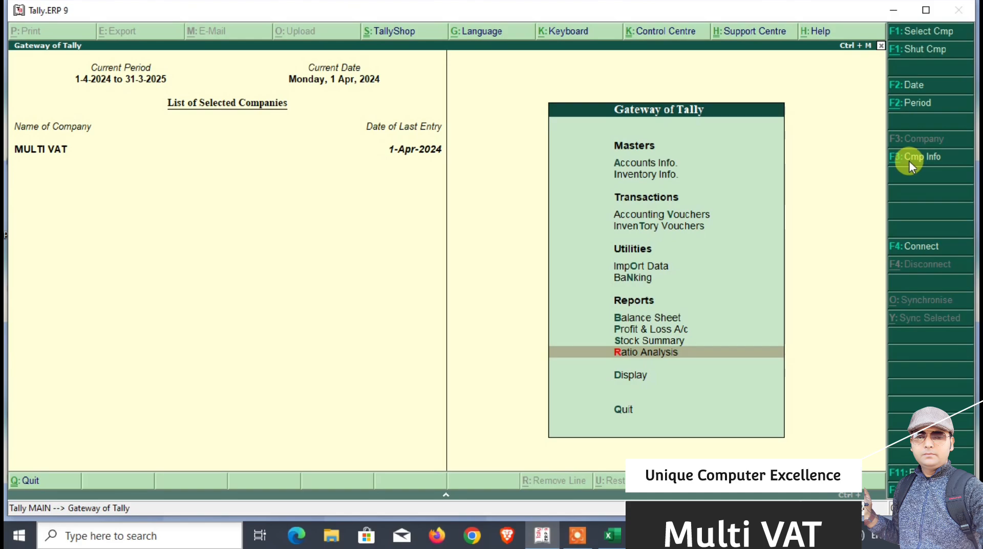
{"action": "key", "text": "Up"}
{"action": "key", "text": "Down"}
{"action": "key", "text": "Down"}
{"action": "key", "text": "Return"}
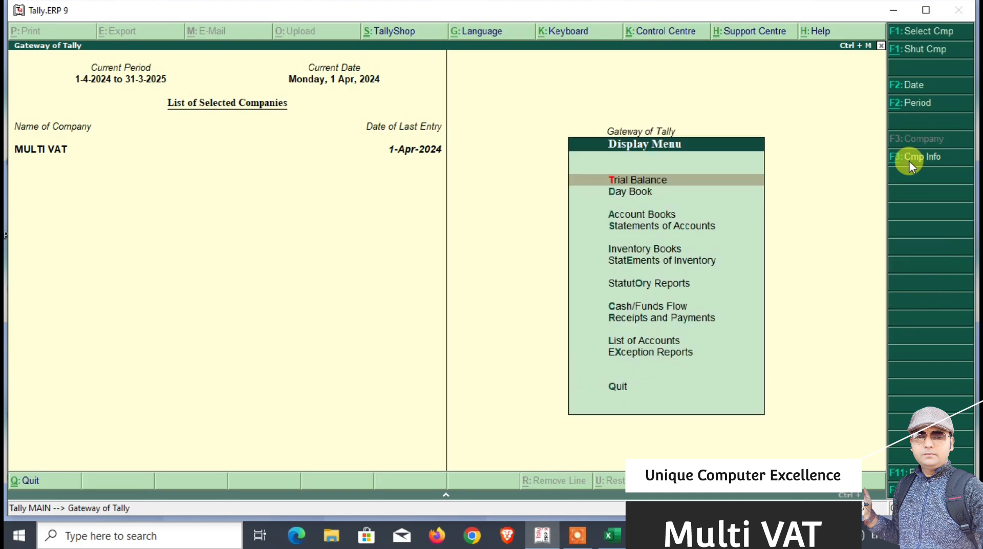
{"action": "key", "text": "Down"}
{"action": "key", "text": "Down"}
{"action": "key", "text": "Down"}
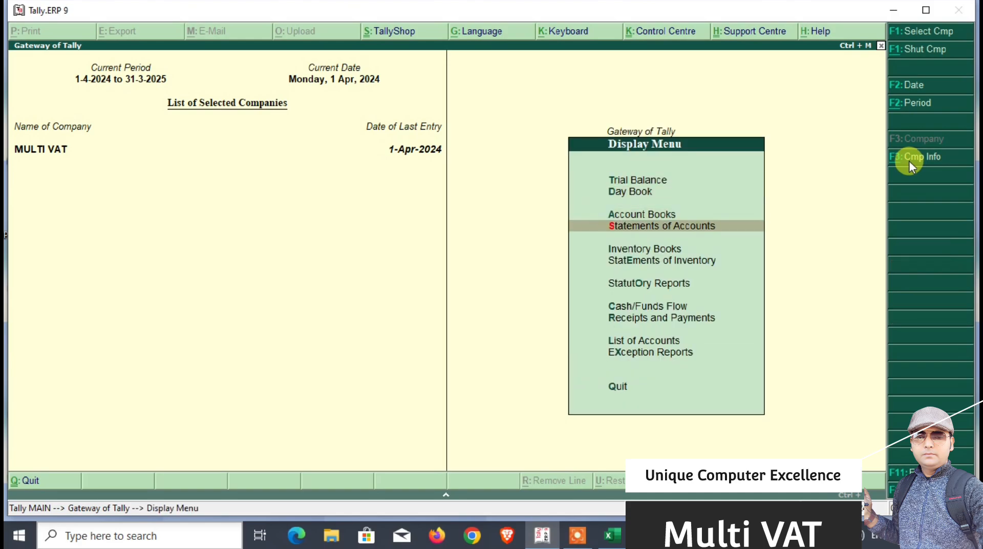
{"action": "key", "text": "Down"}
{"action": "key", "text": "Down"}
{"action": "key", "text": "Down"}
{"action": "key", "text": "Return"}
{"action": "key", "text": "Return"}
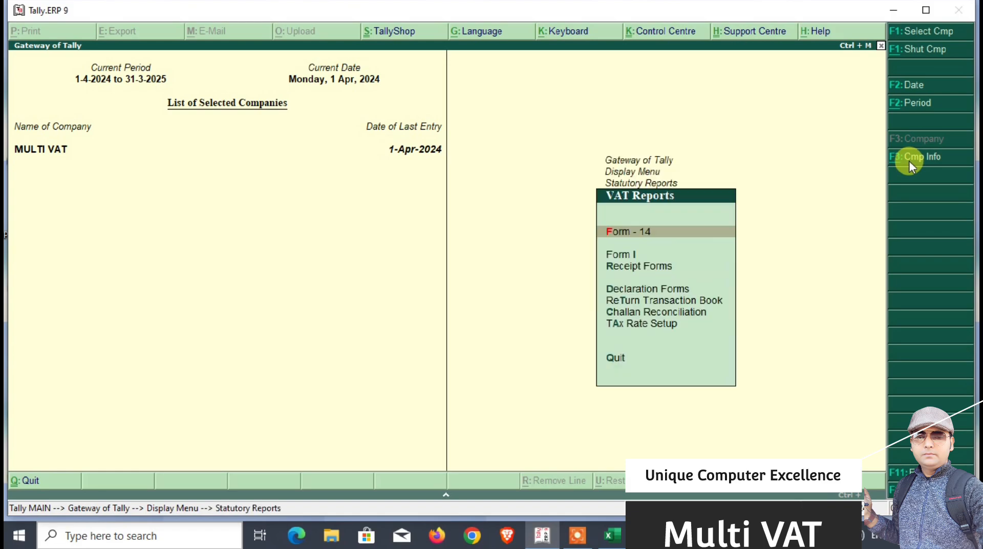
{"action": "key", "text": "Return"}
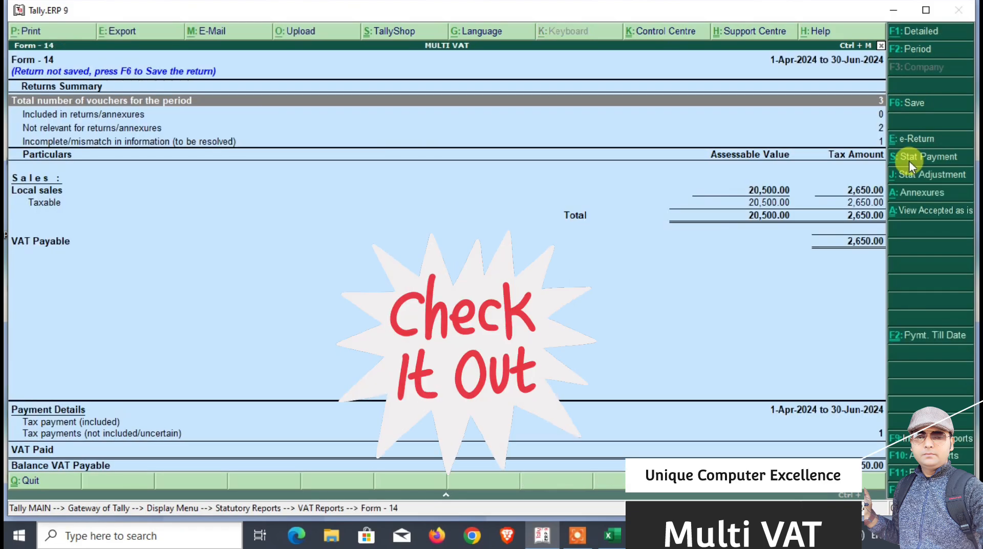
- Examine the returns summary, local sales and taxable lines of the Form - 14 report
{"action": "key", "text": "Down"}
{"action": "key", "text": "Down"}
{"action": "key", "text": "Down"}
{"action": "key", "text": "Down"}
{"action": "key", "text": "Down"}
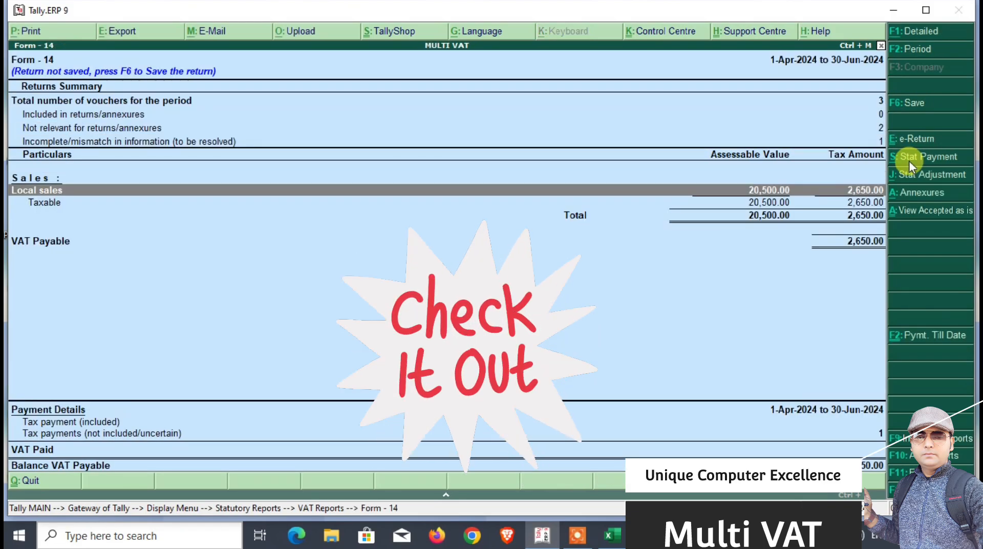
{"action": "key", "text": "Down"}
{"action": "key", "text": "Down"}
{"action": "key", "text": "Up"}
{"action": "key", "text": "Up"}
{"action": "key", "text": "Up"}
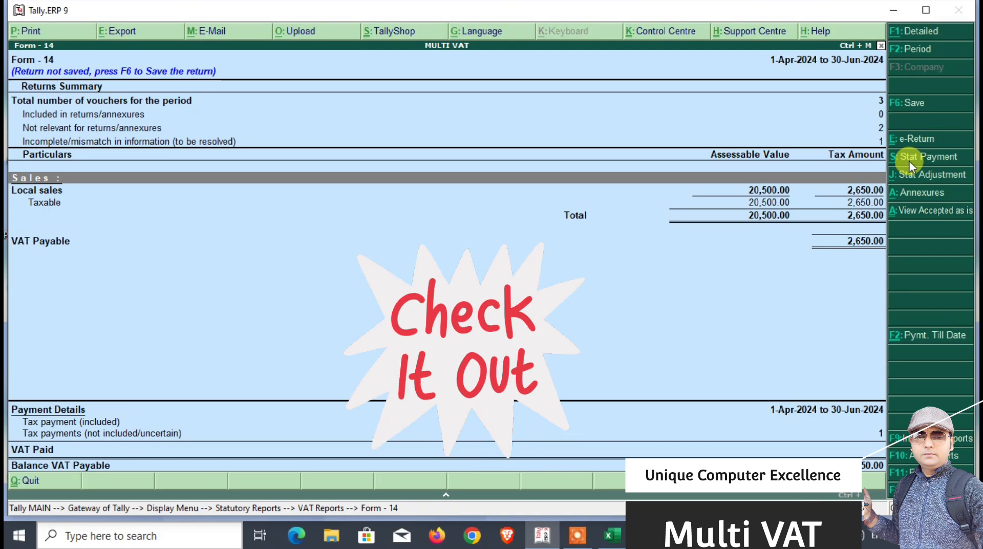
- Preview the Form - 14 printout at enlarged size, and close the reports back to the Gateway of Tally
{"action": "key", "text": "alt+p"}
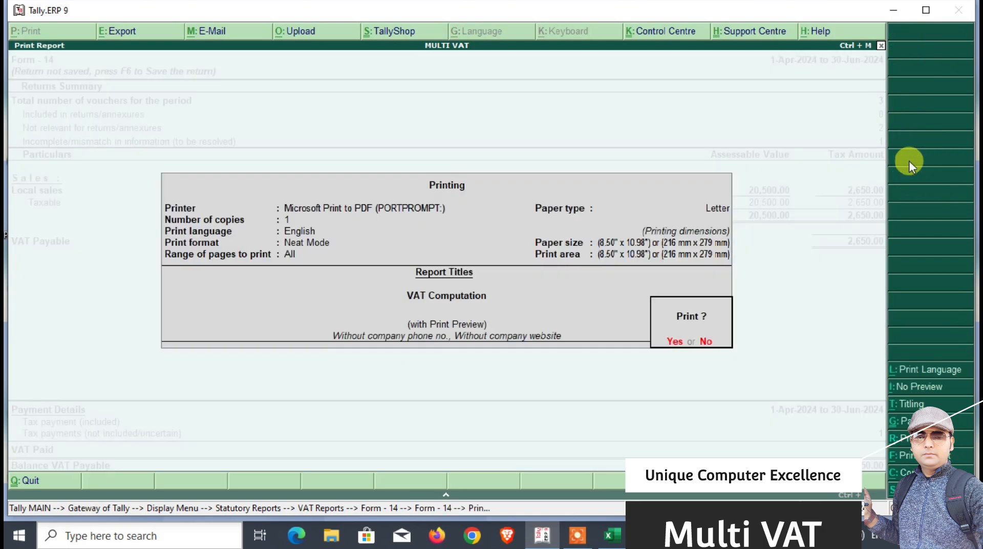
{"action": "key", "text": "Return"}
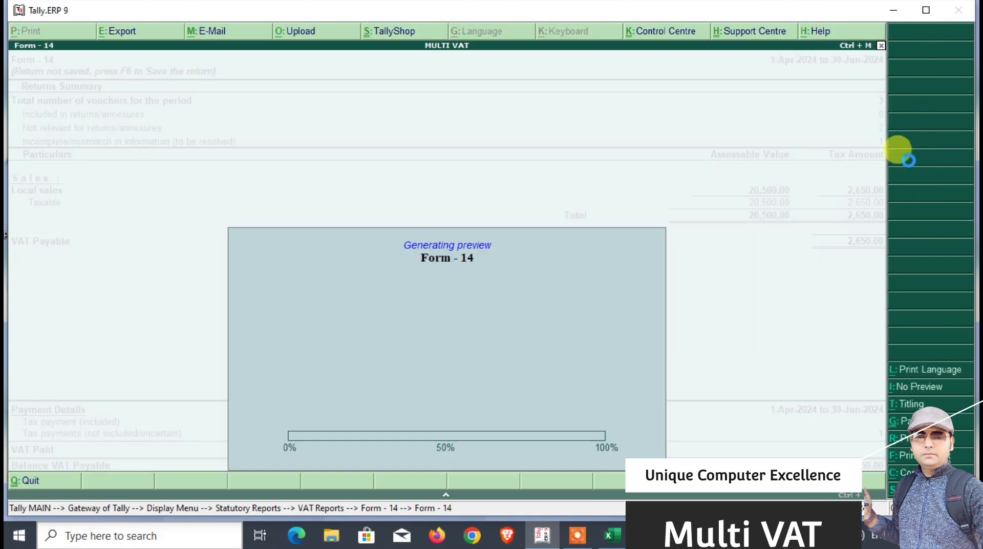
{"action": "key", "text": "alt+z"}
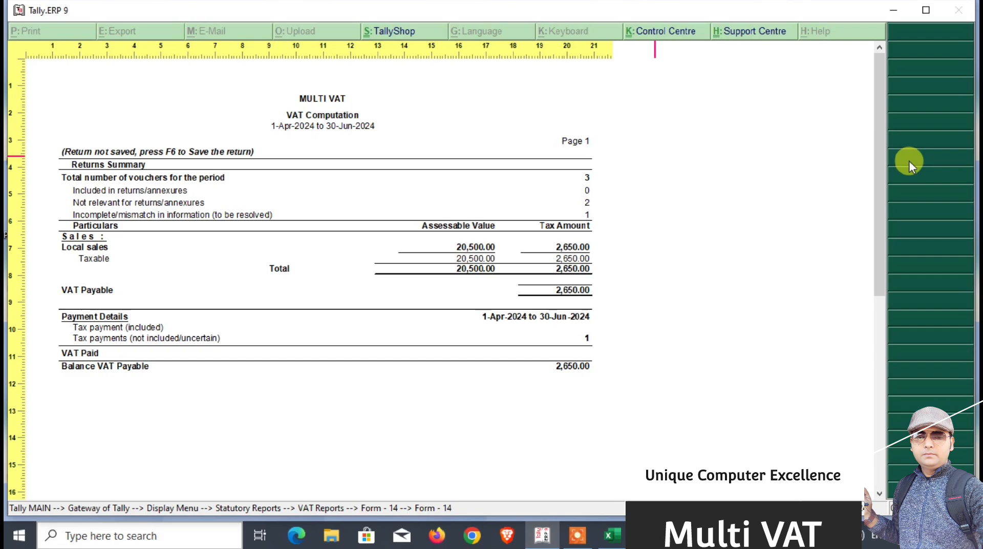
{"action": "key", "text": "Escape"}
{"action": "key", "text": "Escape"}
{"action": "key", "text": "Escape"}
{"action": "key", "text": "Escape"}
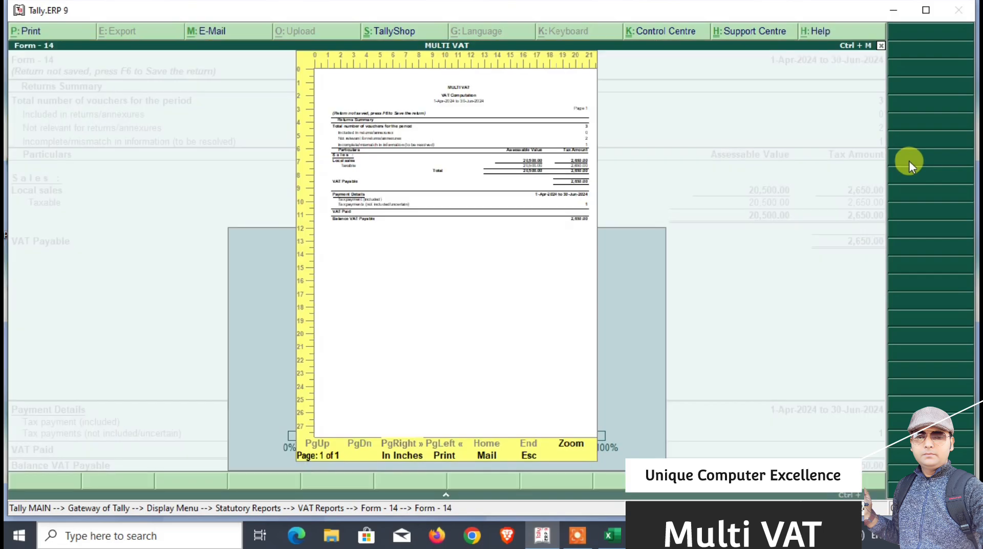
{"action": "key", "text": "Escape"}
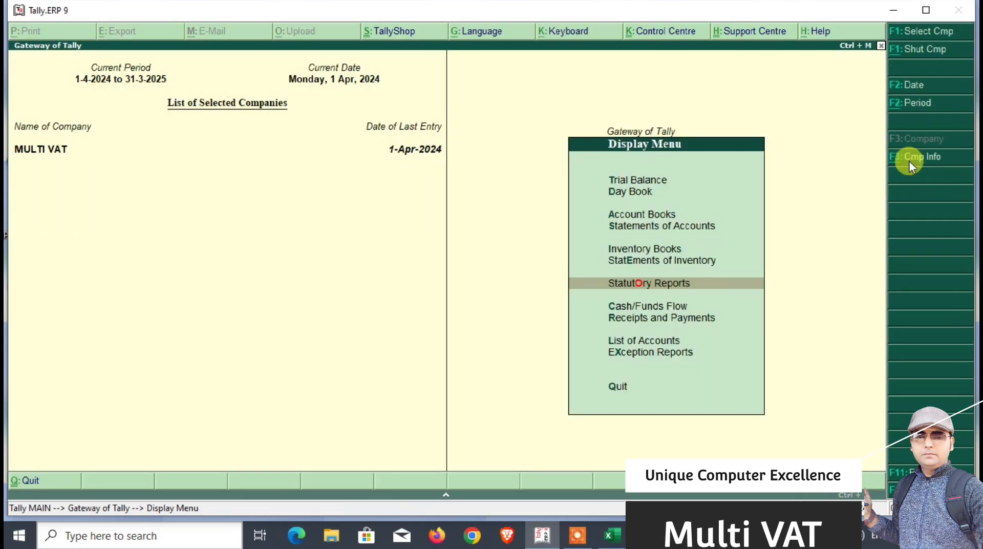
{"action": "key", "text": "Escape"}
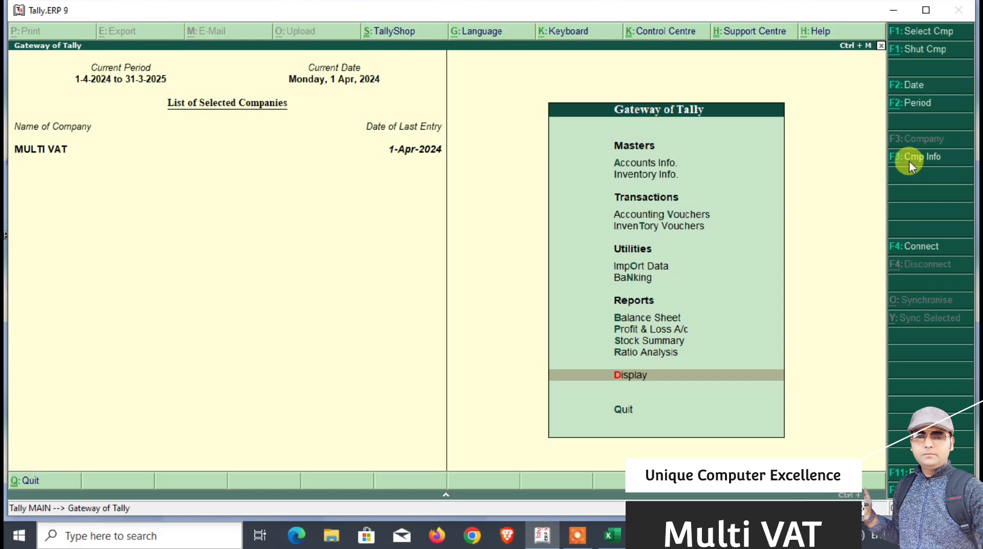